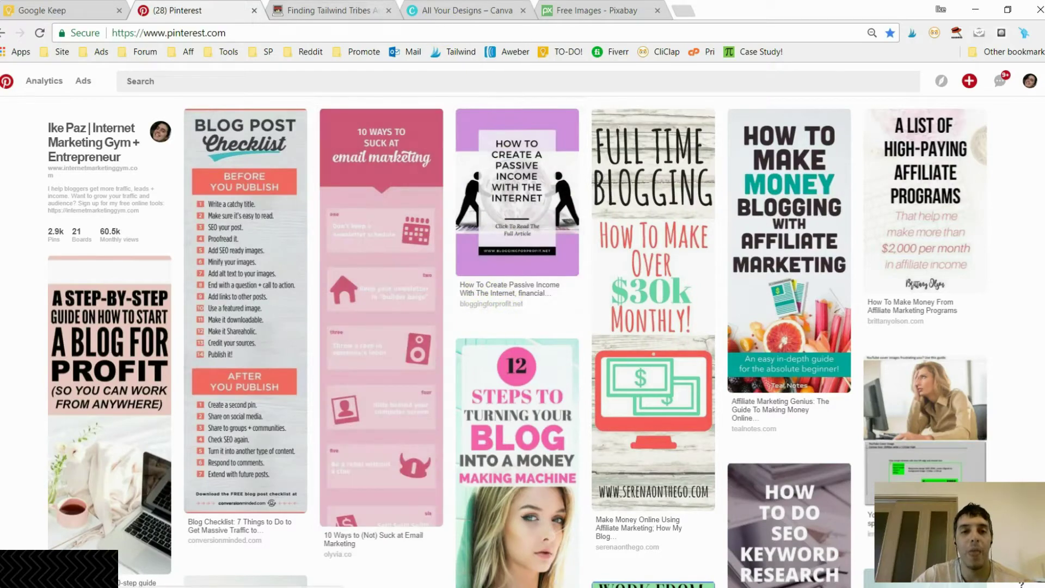
Review the blog post about finding Tailwind Tribes, from its title down through its images.
click(353, 12)
scroll(379, 251, down, 20)
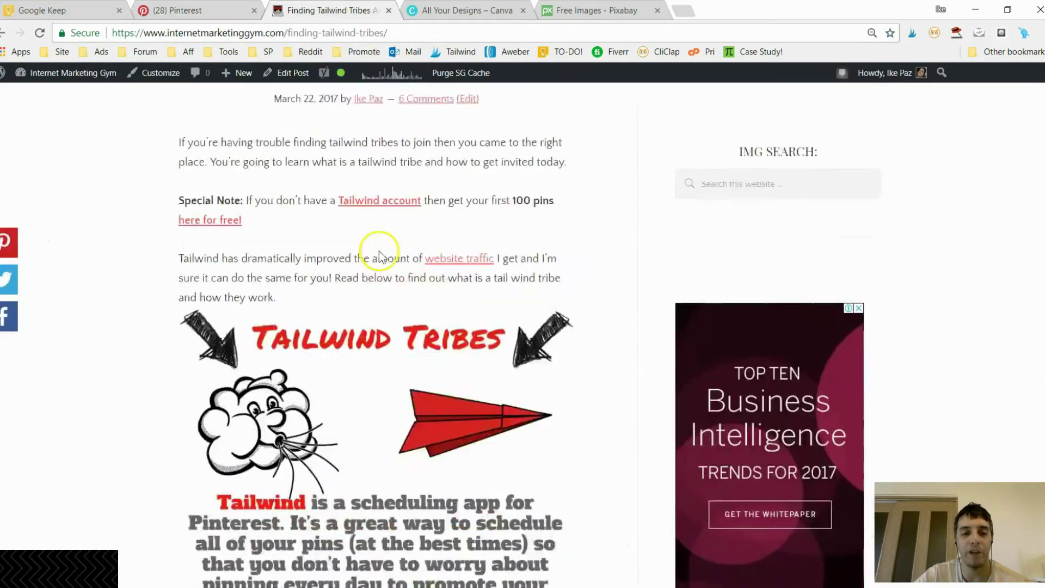
scroll(381, 255, down, 20)
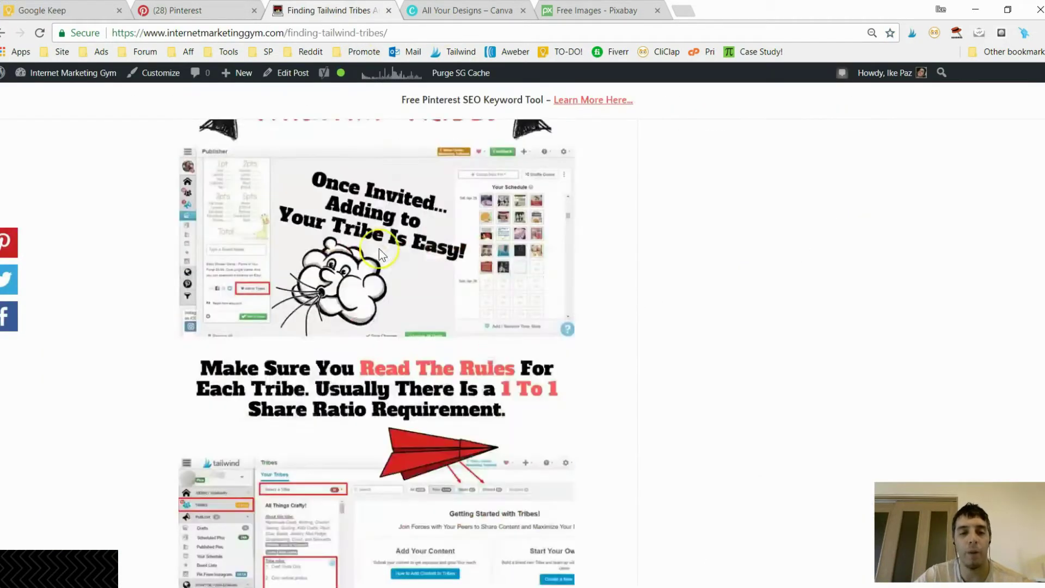
scroll(378, 248, up, 20)
scroll(381, 240, up, 10)
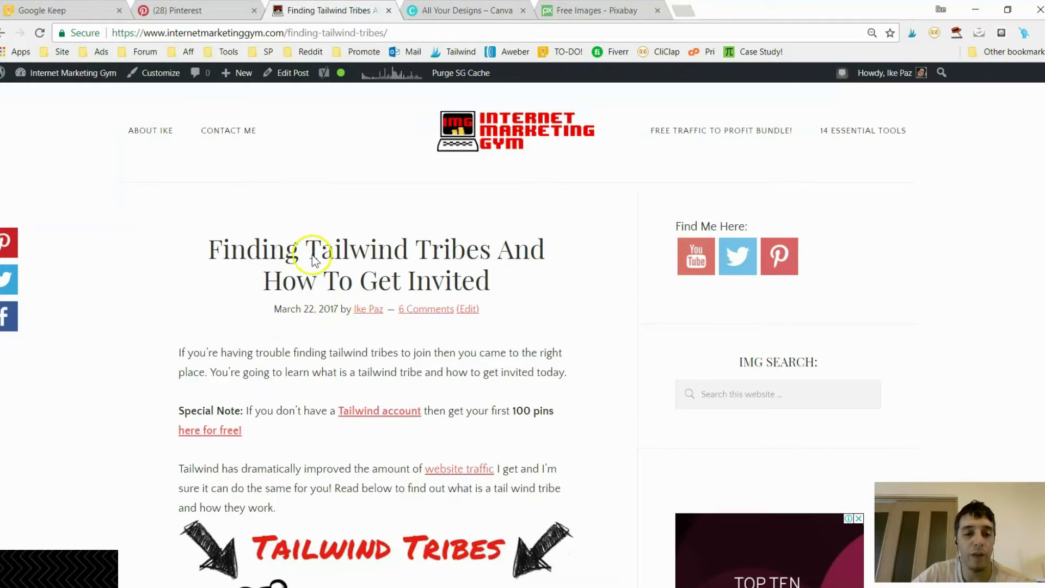
scroll(313, 260, down, 4)
scroll(313, 260, down, 5)
scroll(312, 254, up, 9)
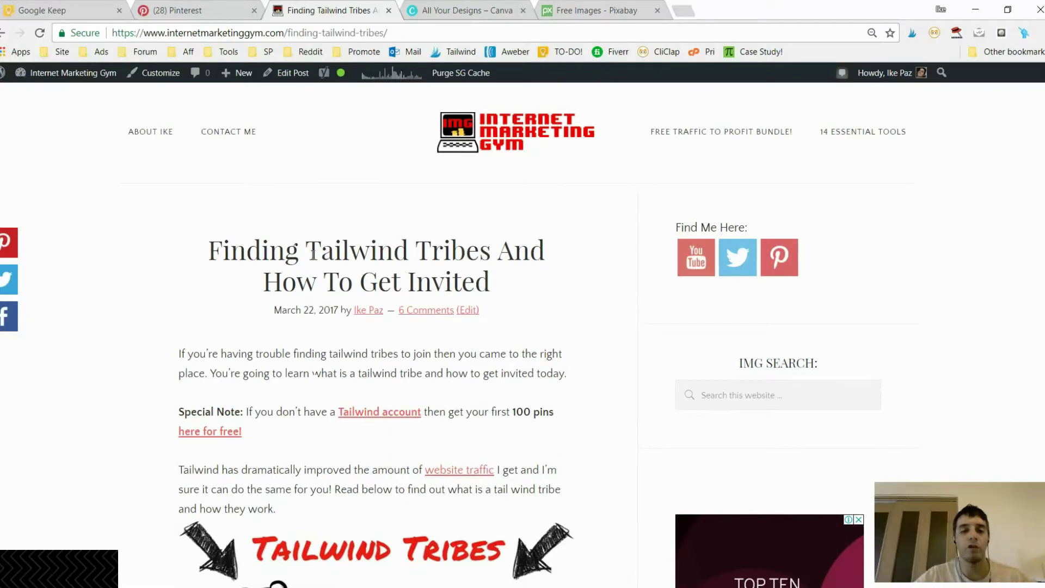
Switch to Canva, create a new blank Pinterest Graphic design and look through the available layouts.
click(457, 11)
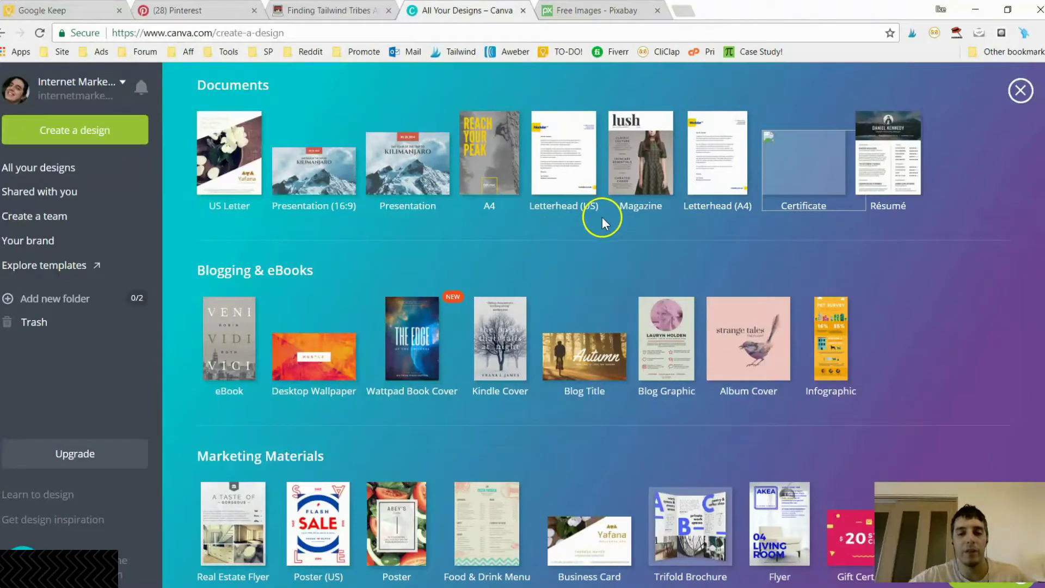
scroll(499, 201, up, 6)
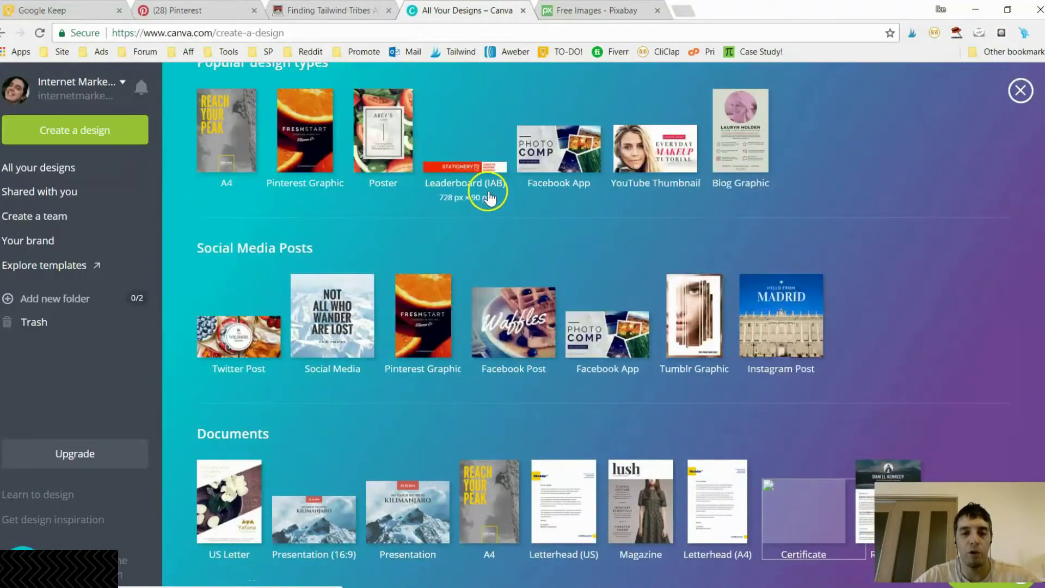
scroll(488, 199, up, 2)
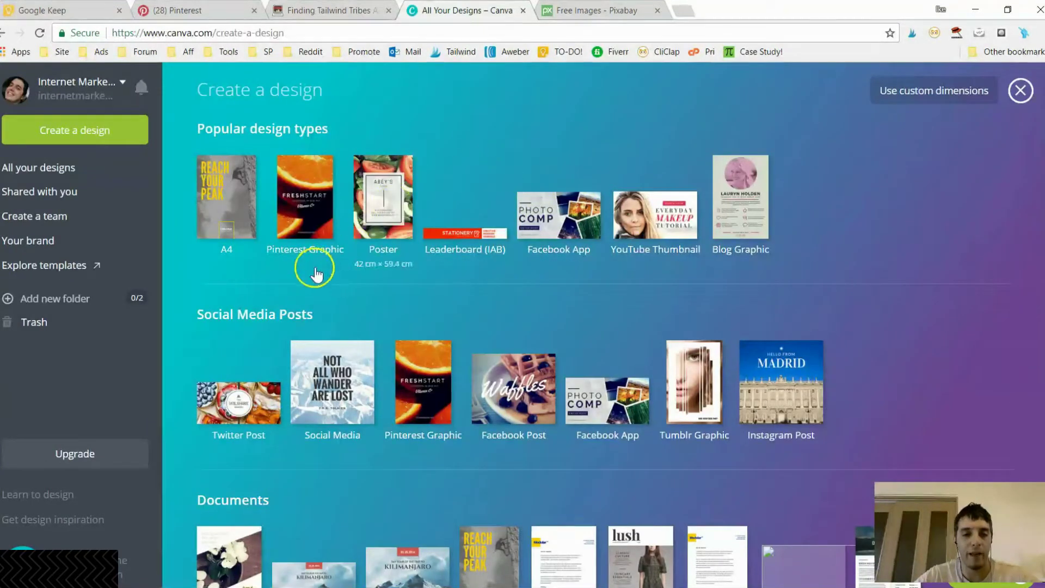
click(304, 236)
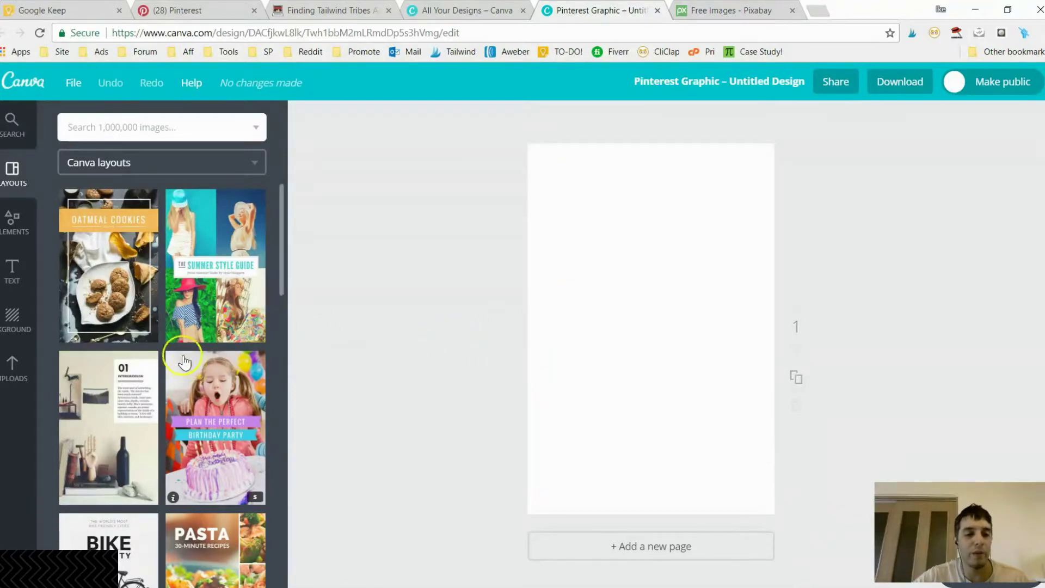
scroll(184, 361, down, 3)
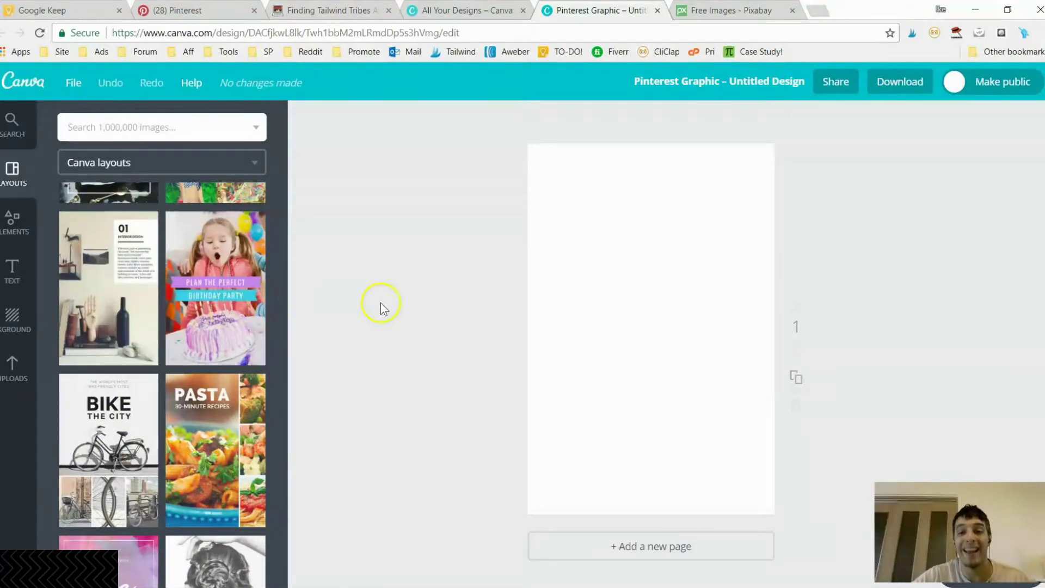
Switch to Pixabay, search for "party" images and restrict the results to photos.
click(708, 10)
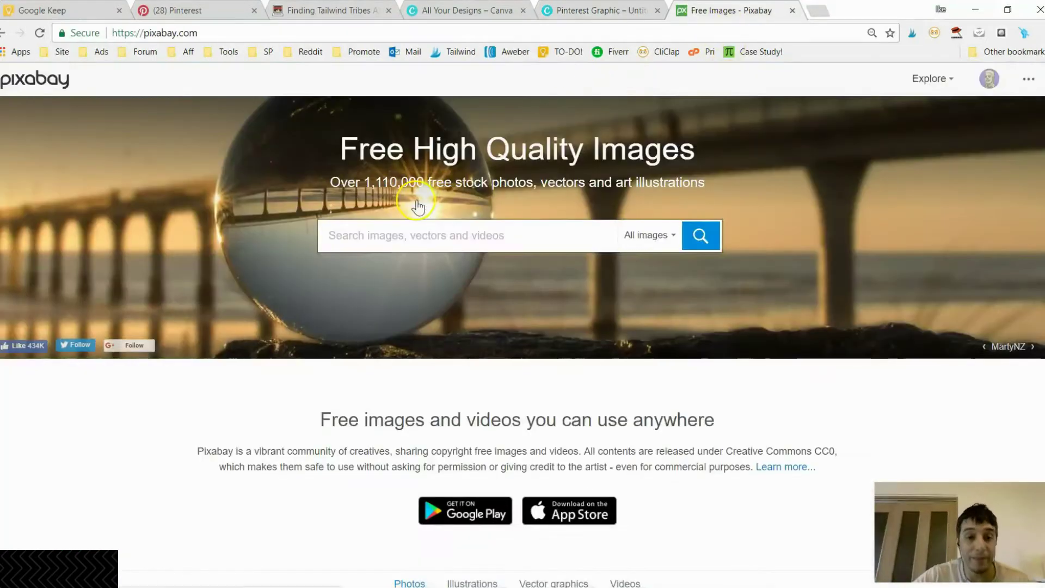
click(425, 235)
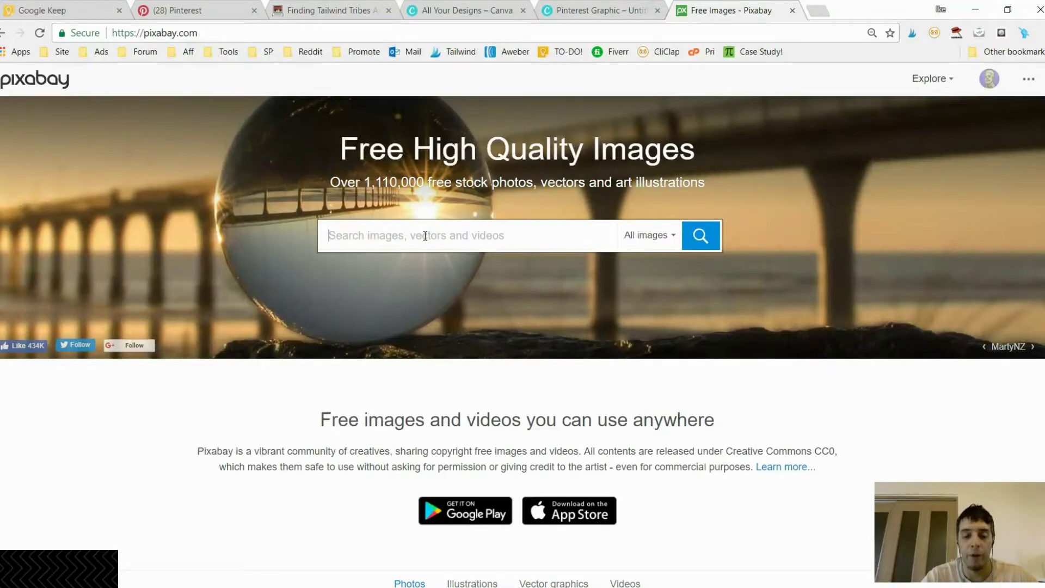
text(party)
key(Return)
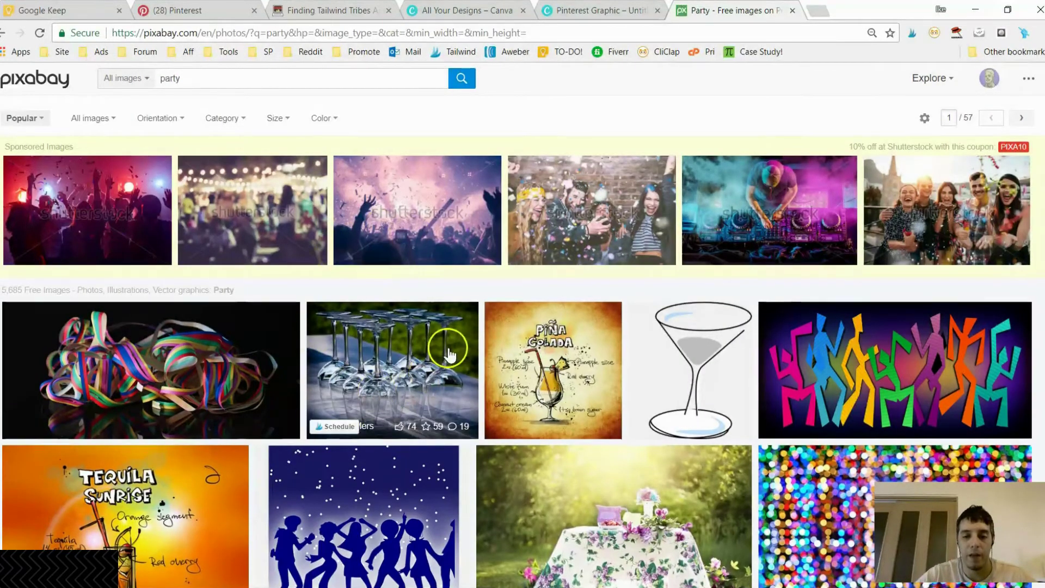
scroll(448, 345, down, 8)
scroll(446, 348, up, 9)
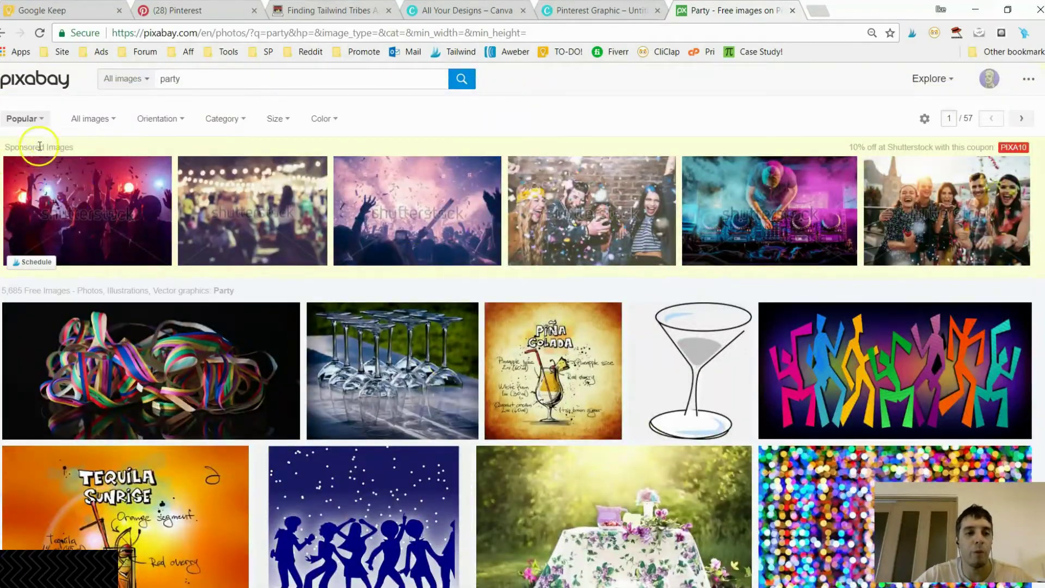
click(106, 123)
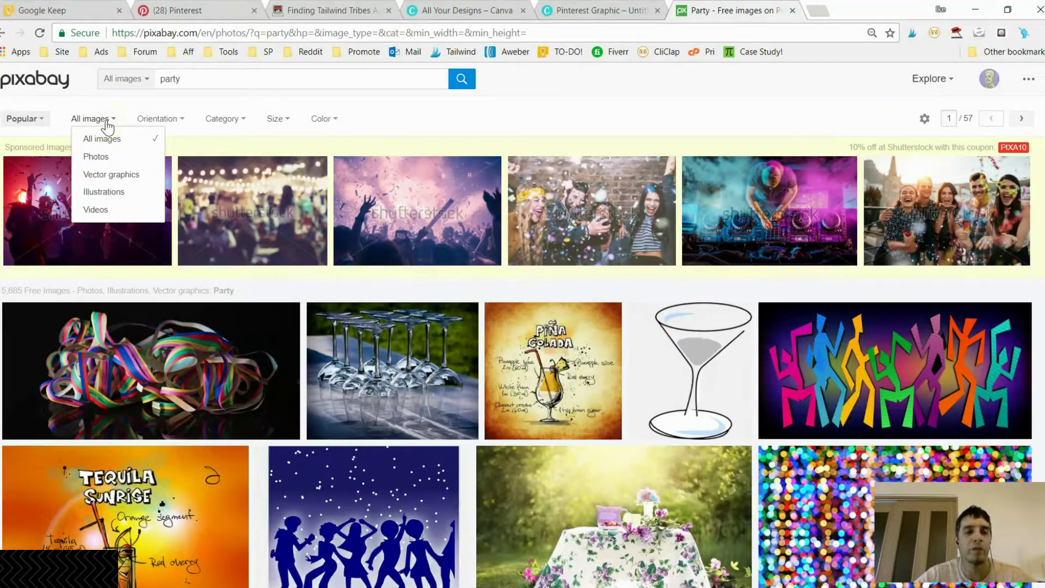
click(106, 157)
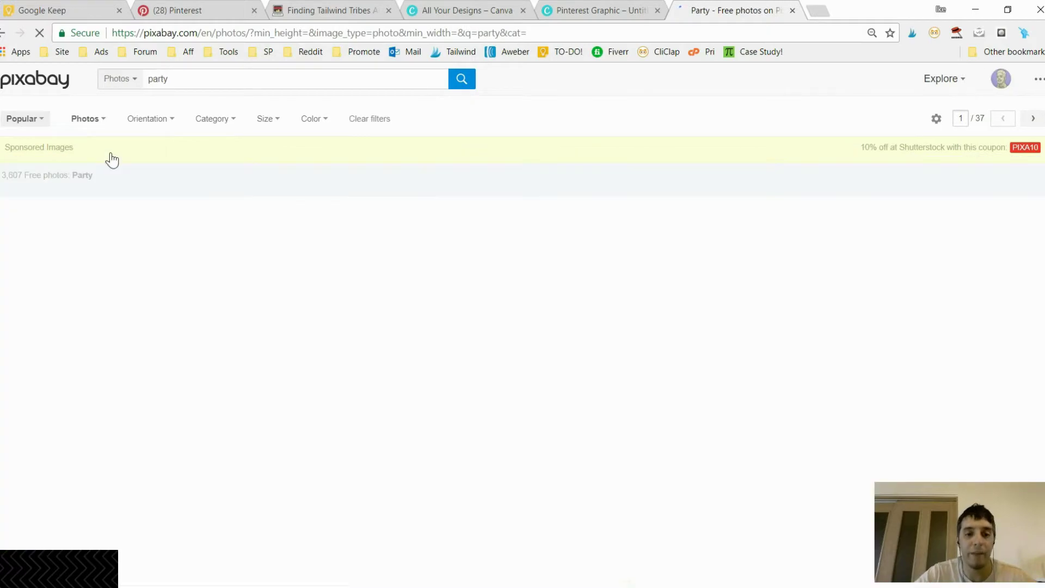
Browse the party photo results for a picture suited to the Pinterest graphic.
scroll(436, 181, down, 10)
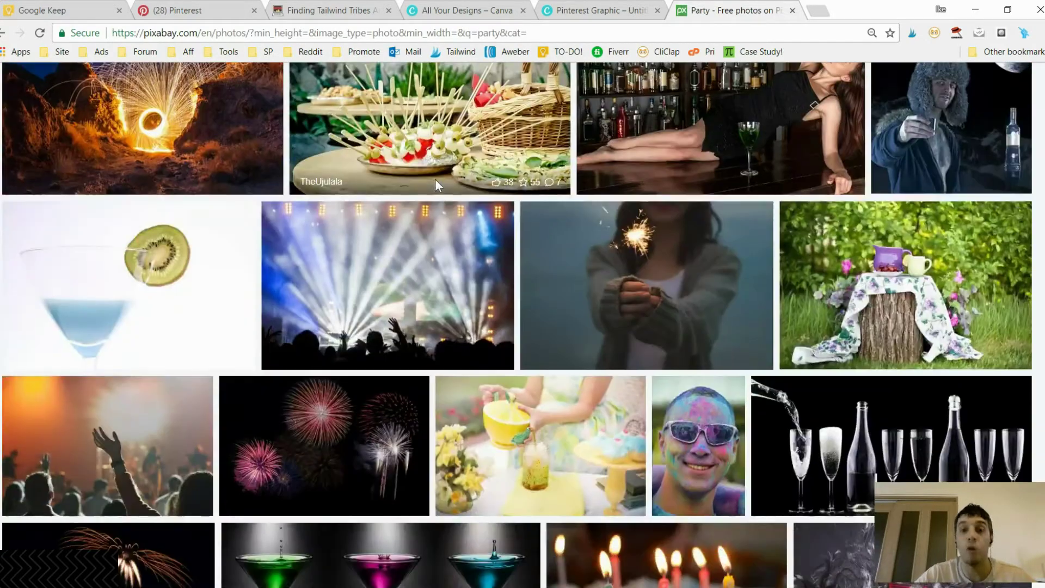
scroll(435, 183, down, 4)
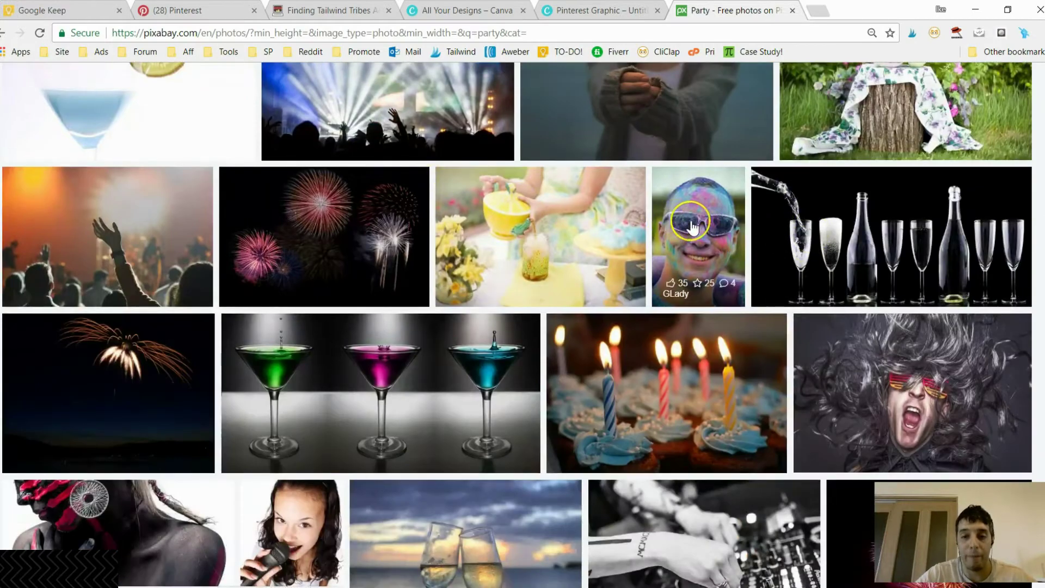
scroll(403, 210, down, 5)
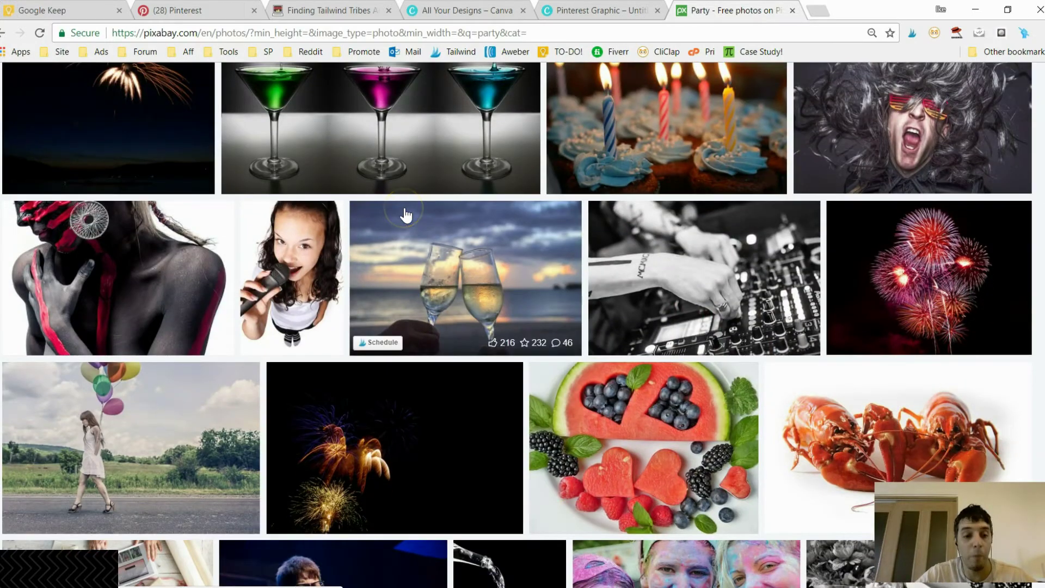
scroll(404, 210, down, 8)
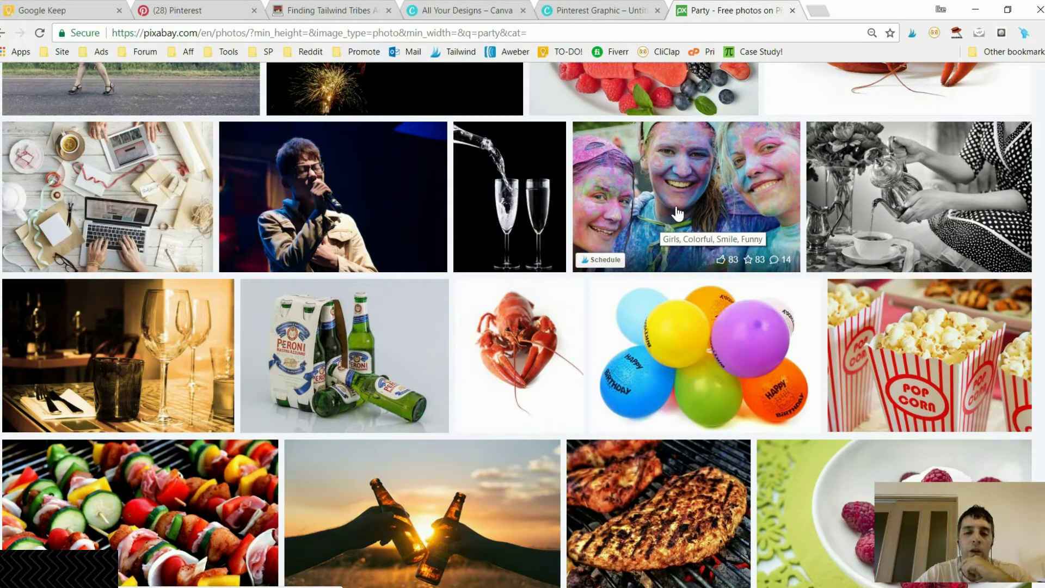
click(657, 207)
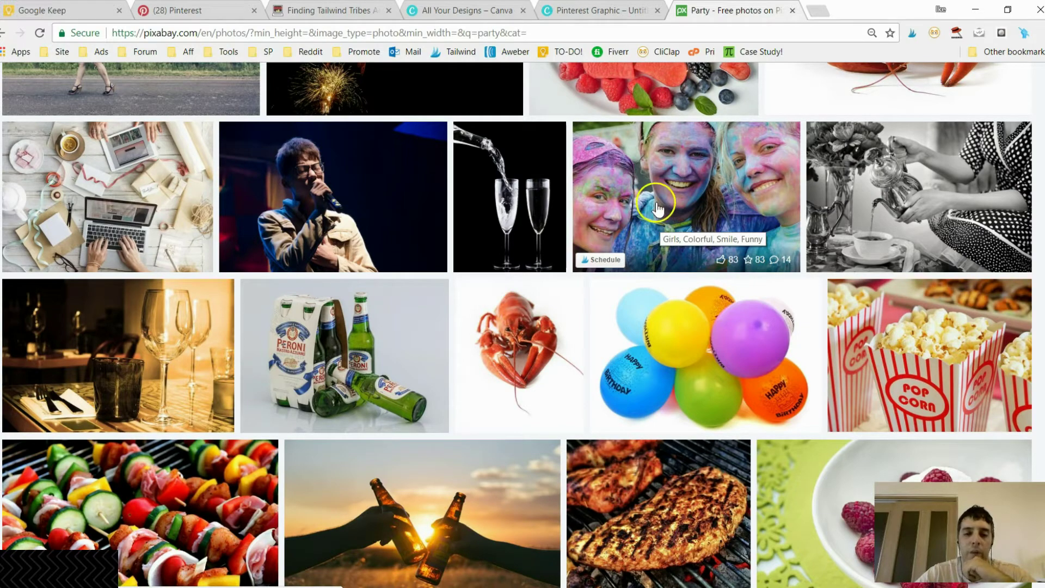
scroll(467, 187, down, 5)
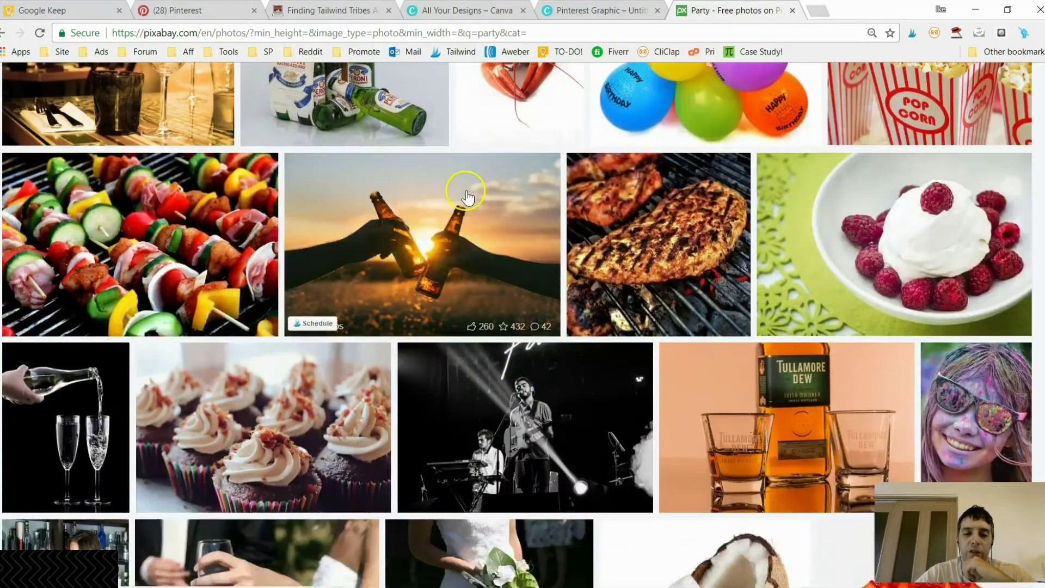
scroll(466, 196, down, 12)
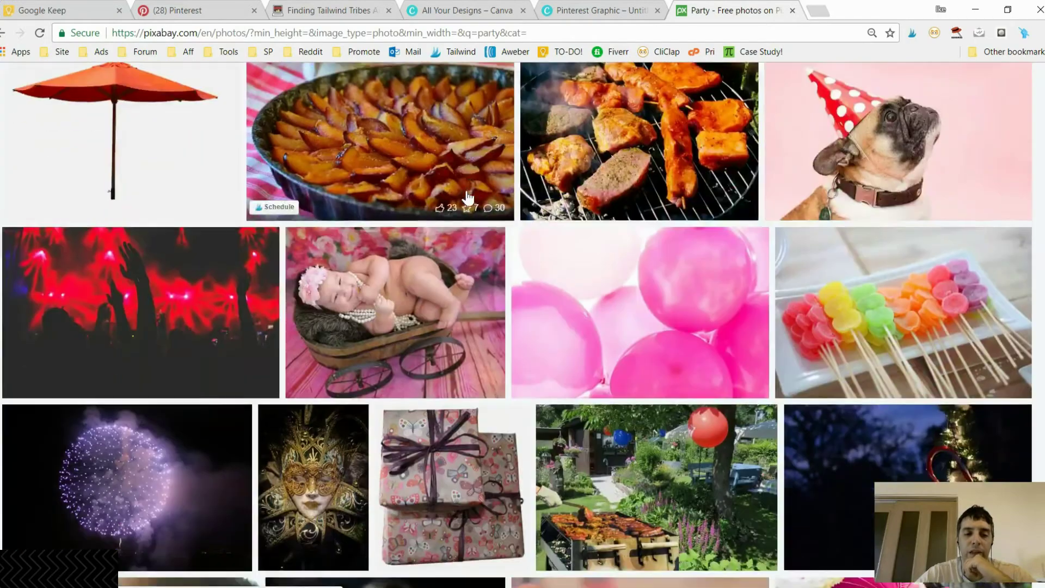
scroll(467, 196, down, 8)
scroll(466, 197, down, 3)
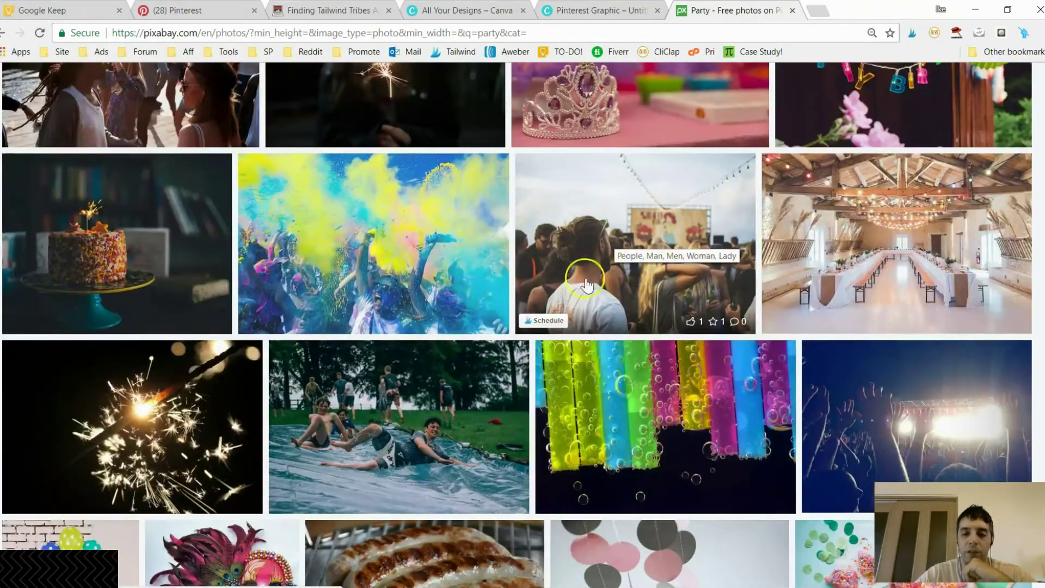
scroll(370, 244, up, 3)
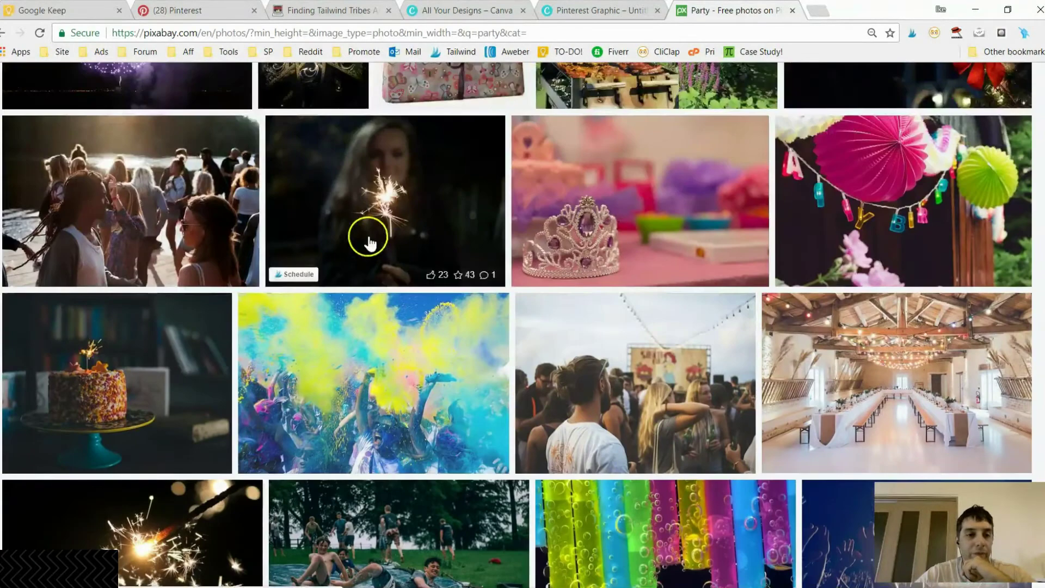
scroll(369, 243, down, 7)
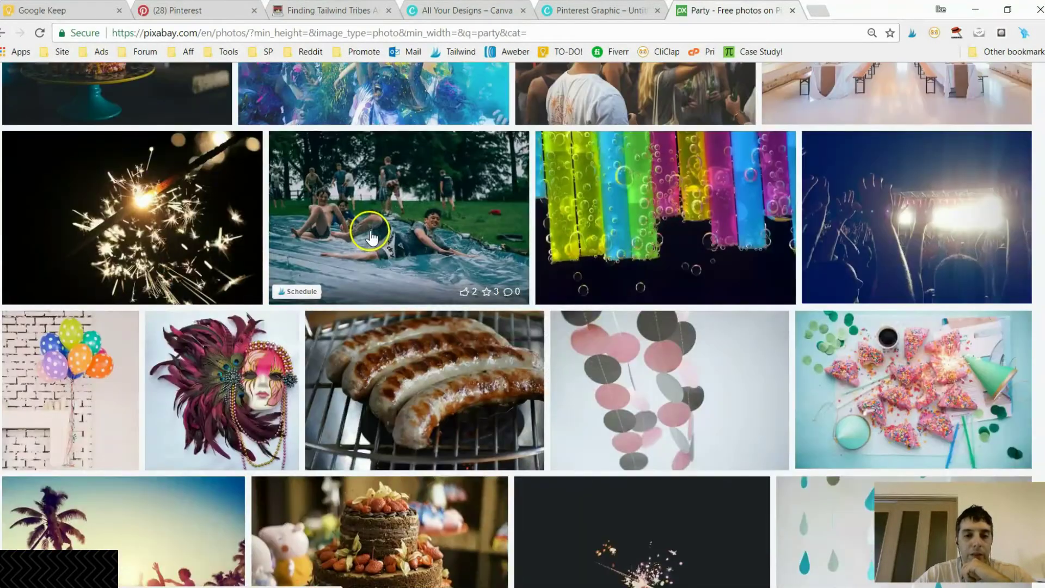
scroll(369, 243, down, 12)
scroll(369, 235, up, 15)
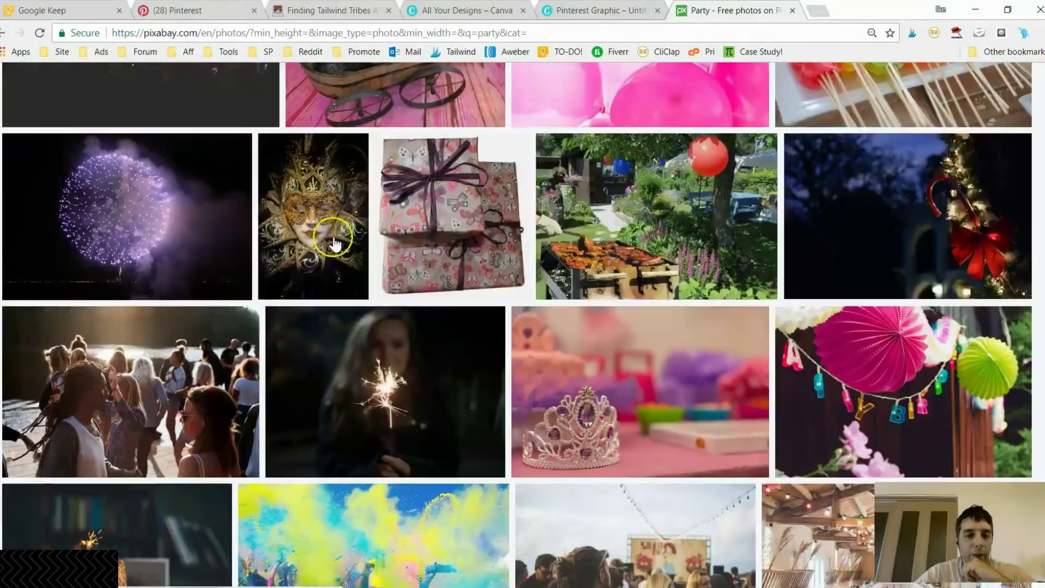
Open the photo of the crowd partying by the water and download it as a 3818×2546 JPG.
click(177, 358)
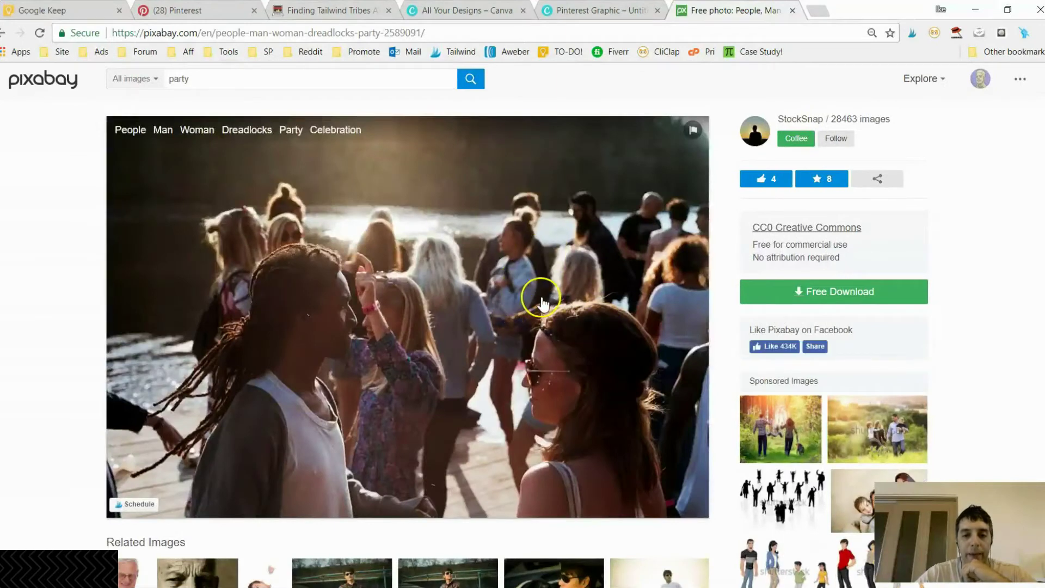
click(841, 298)
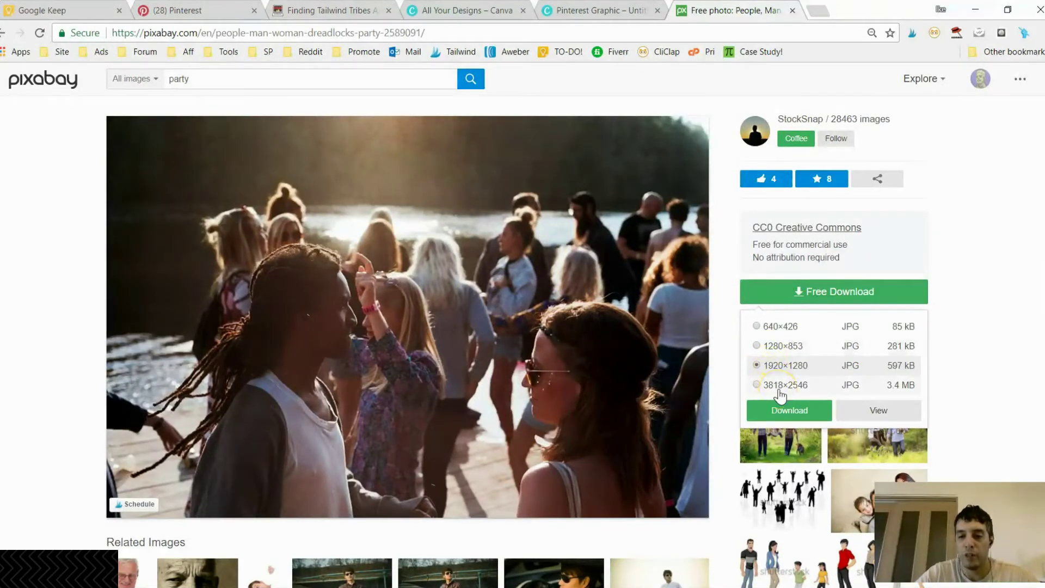
click(781, 387)
click(783, 413)
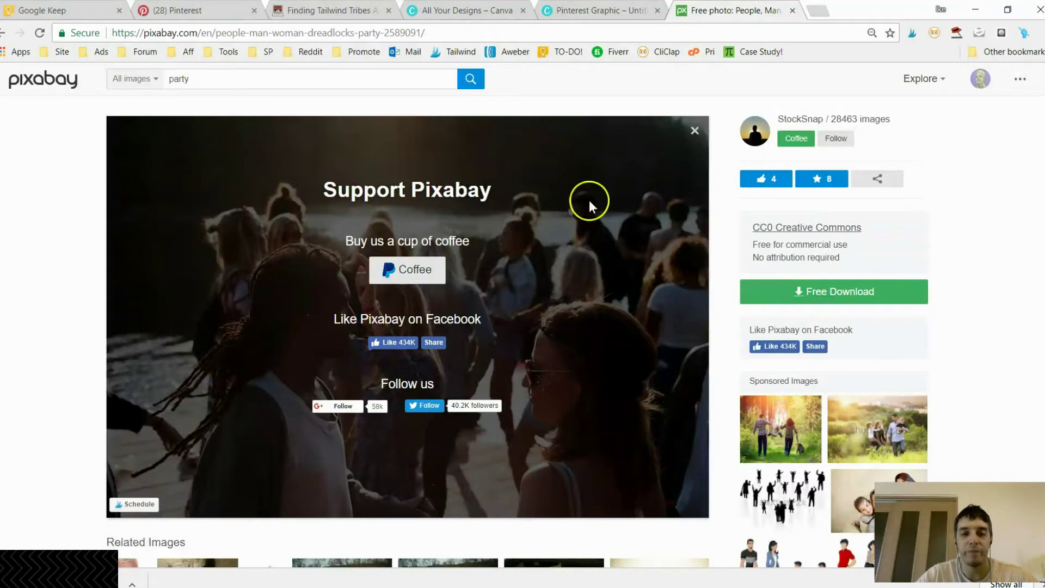
Return to the Canva Pinterest Graphic and upload people-2589091.jpg from the Downloads folder to the image uploads.
click(566, 10)
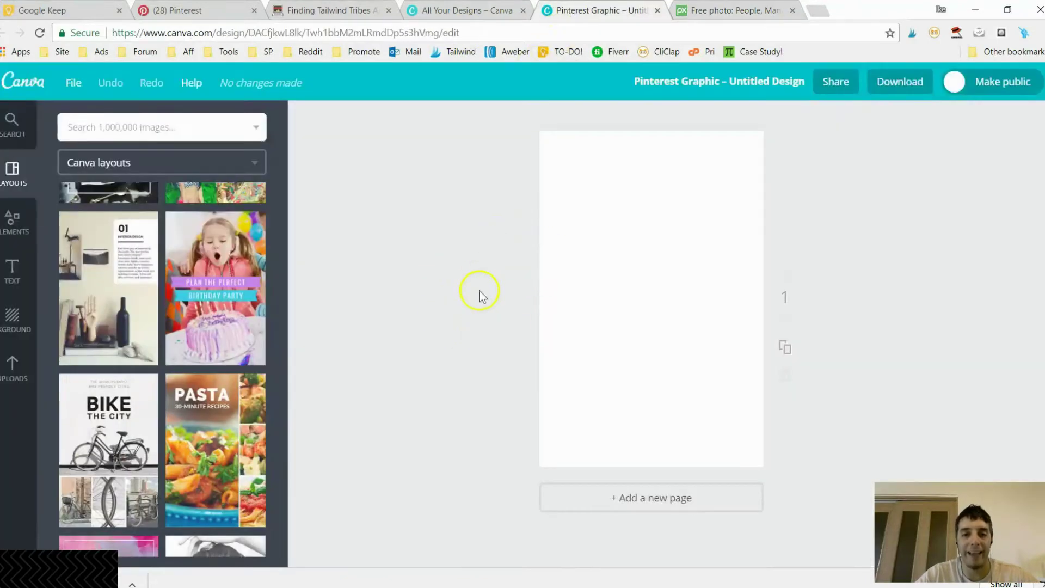
click(10, 374)
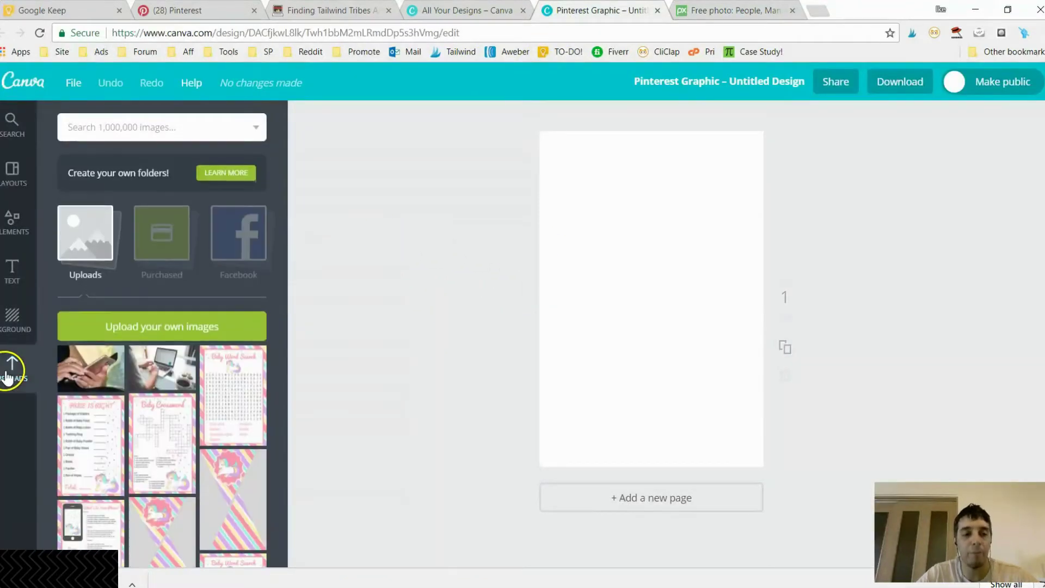
click(119, 327)
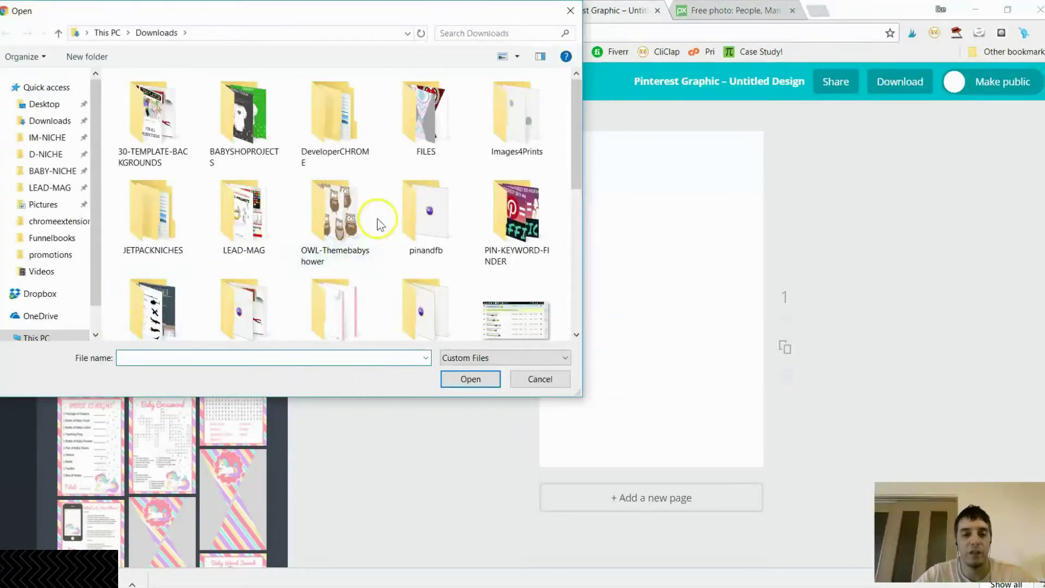
scroll(392, 114, down, 4)
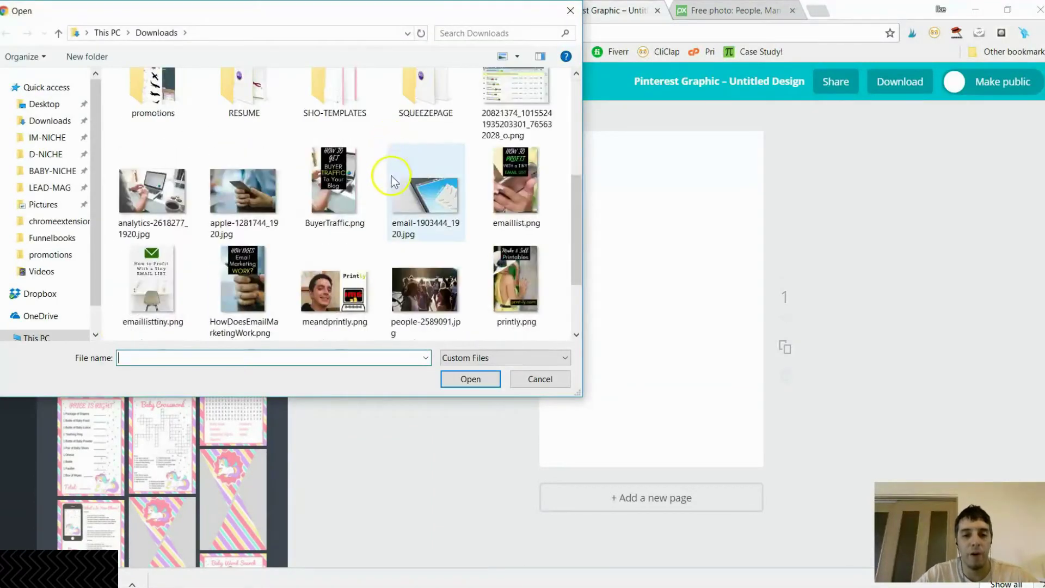
double_click(428, 288)
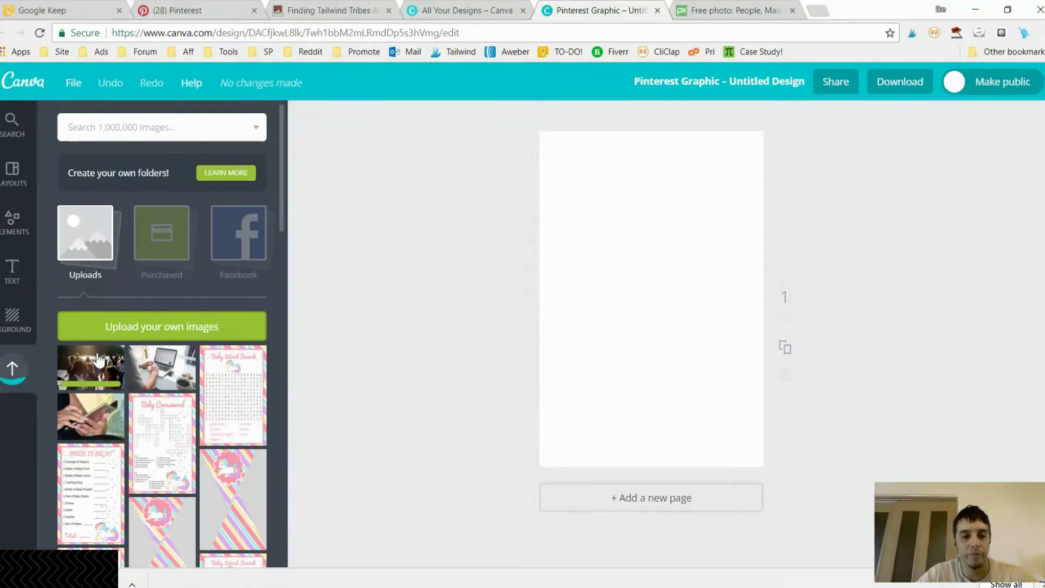
click(99, 361)
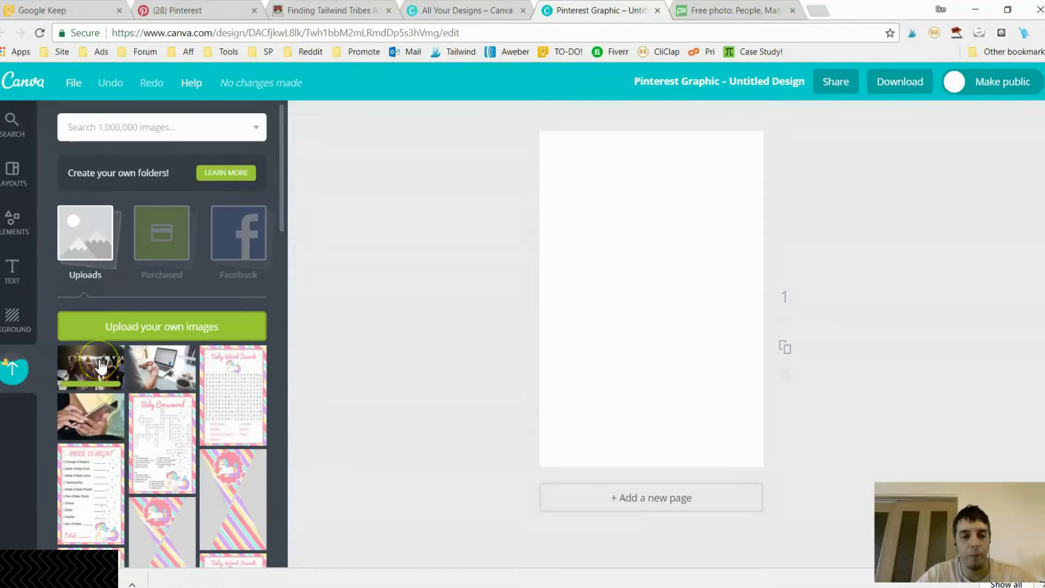
Place the uploaded crowd photo on the blank page and enlarge it to span the full page width.
click(641, 320)
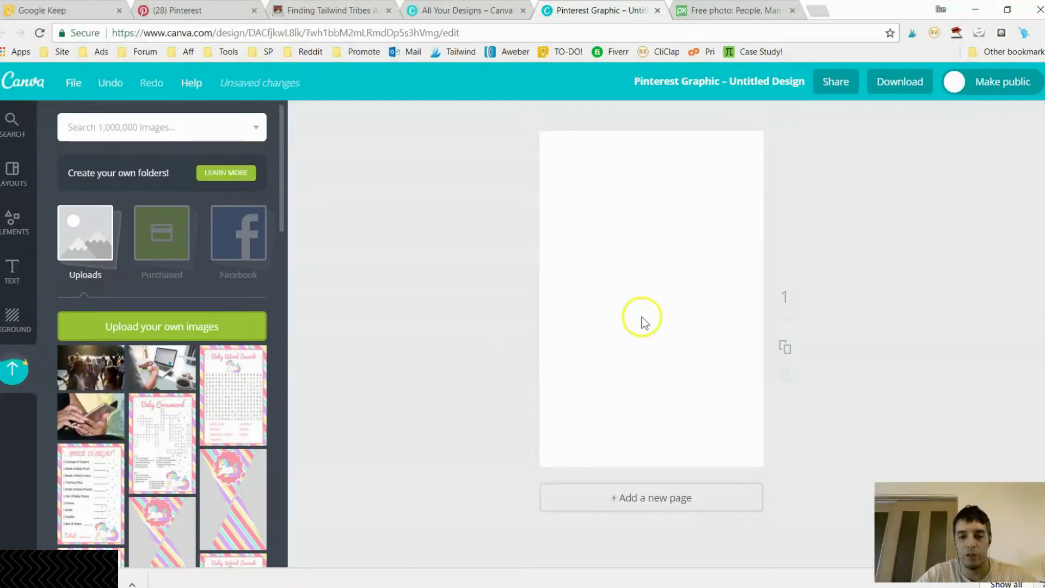
scroll(611, 311, up, 1)
drag(545, 259, 636, 280)
click(699, 355)
drag(757, 401, 773, 485)
drag(716, 457, 674, 436)
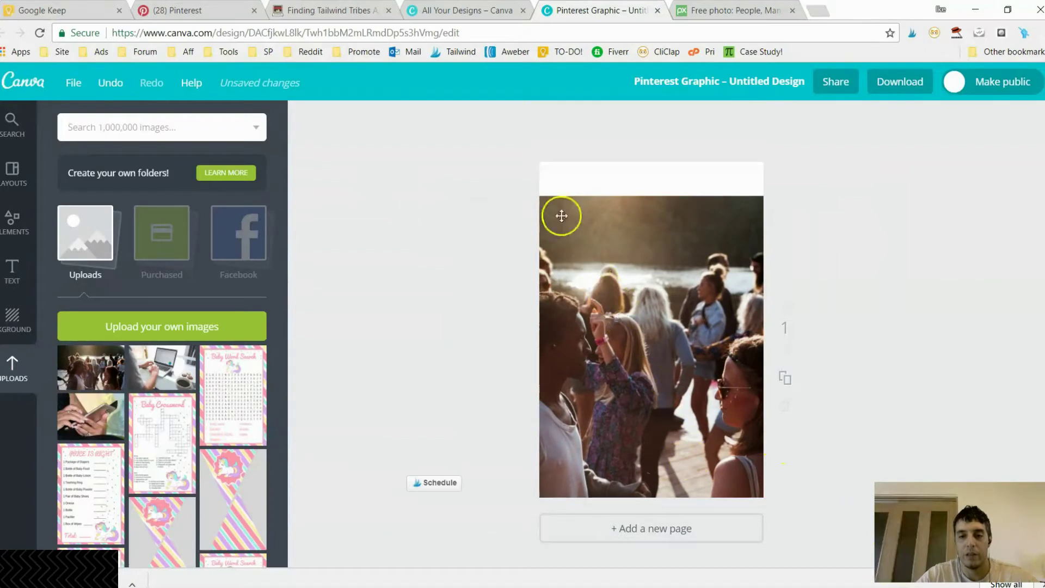
Enlarge the crowd photo further and reposition it so it covers the whole page with the dancers in frame.
click(626, 237)
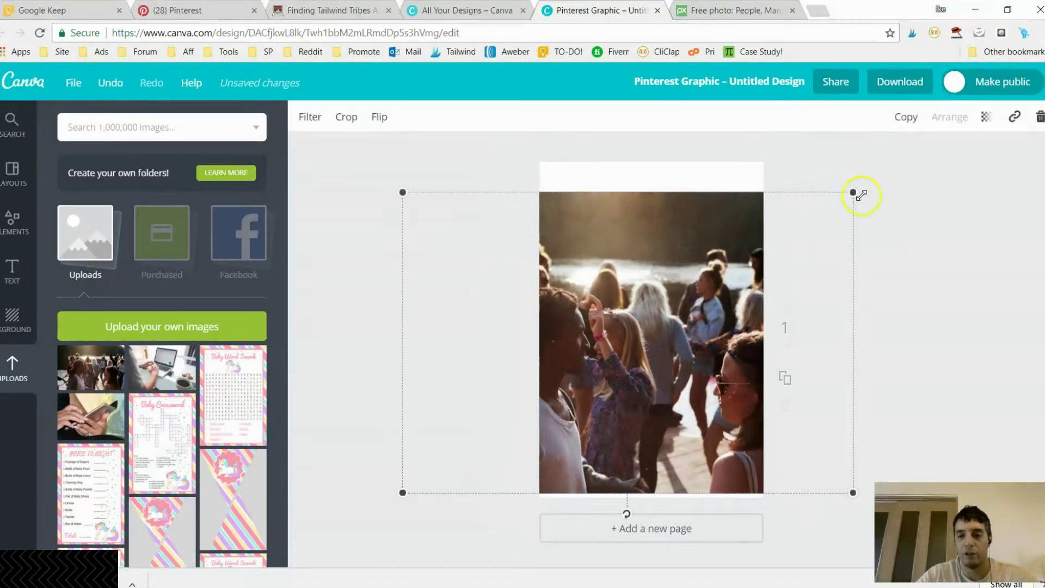
drag(869, 183, 931, 139)
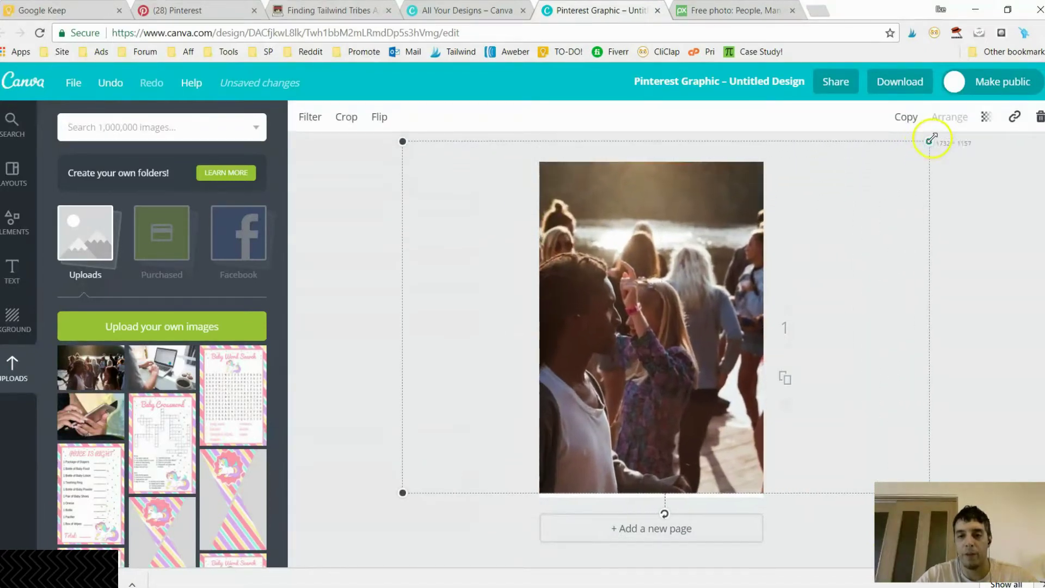
drag(711, 281, 675, 281)
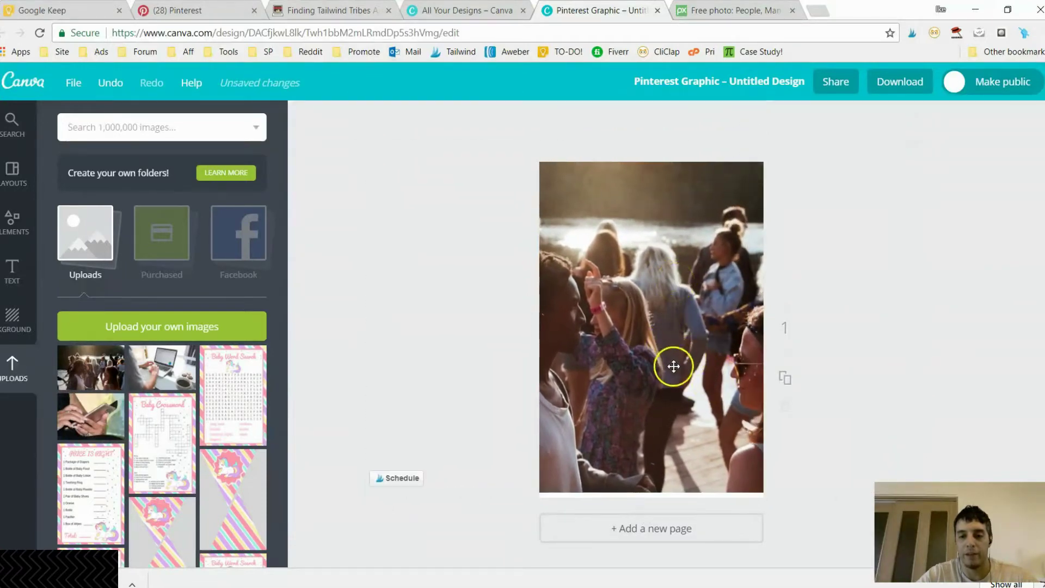
click(706, 460)
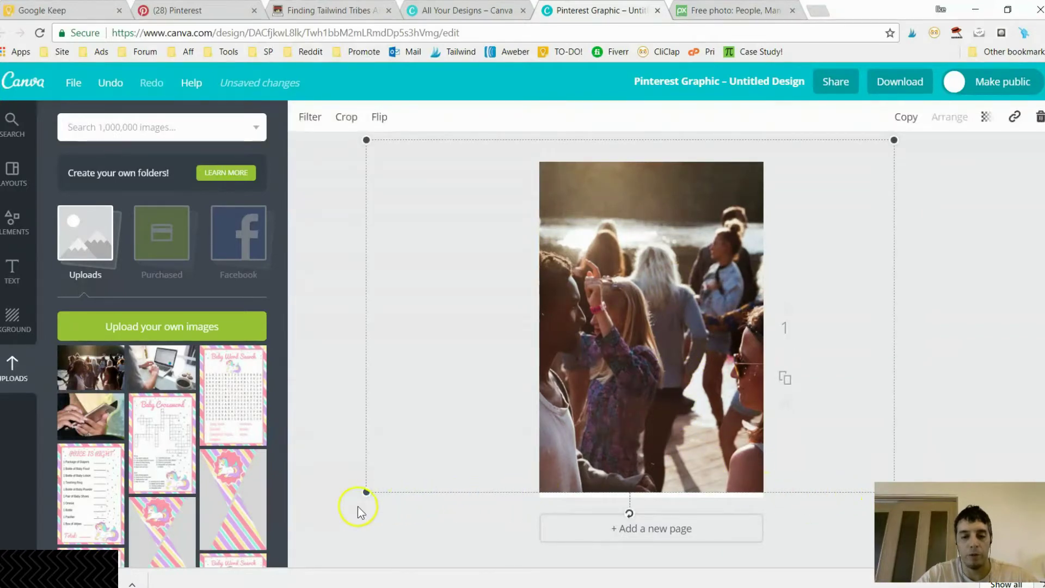
drag(367, 496, 344, 506)
drag(590, 424, 601, 427)
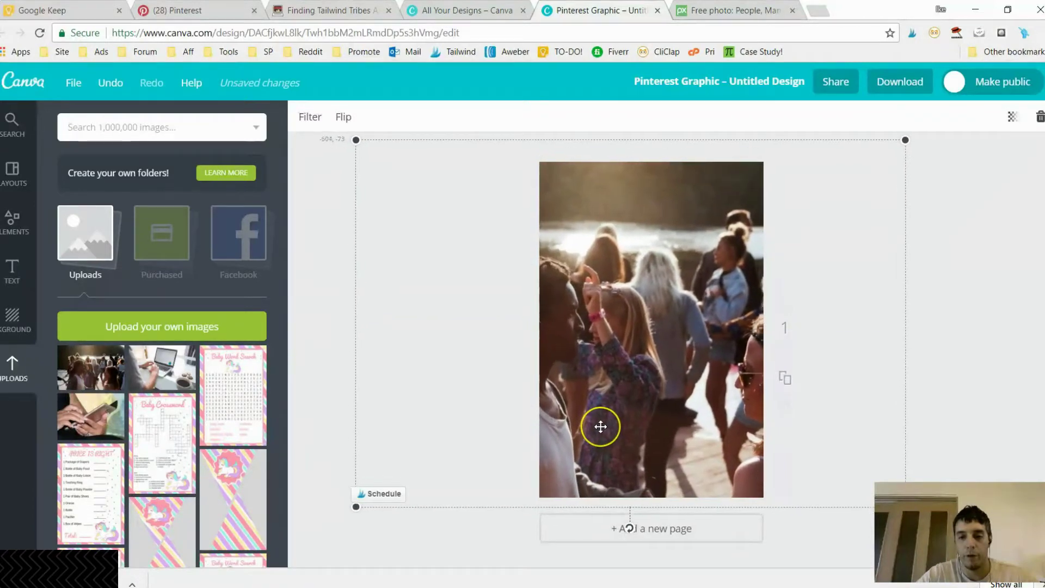
click(329, 355)
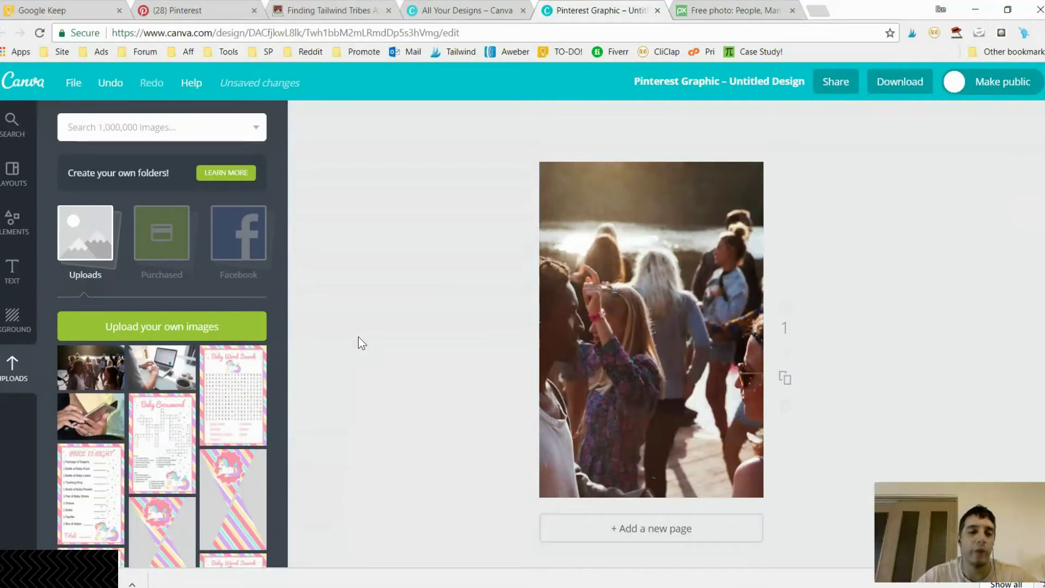
Check the title of the Tailwind Tribes blog post and return to the Canva Pinterest Graphic.
click(327, 9)
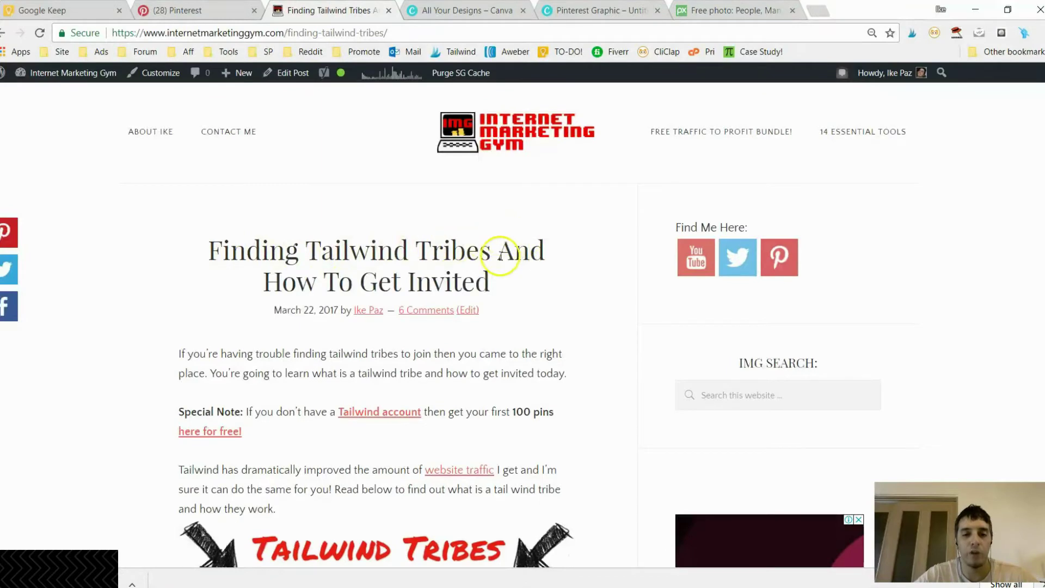
click(492, 10)
click(554, 11)
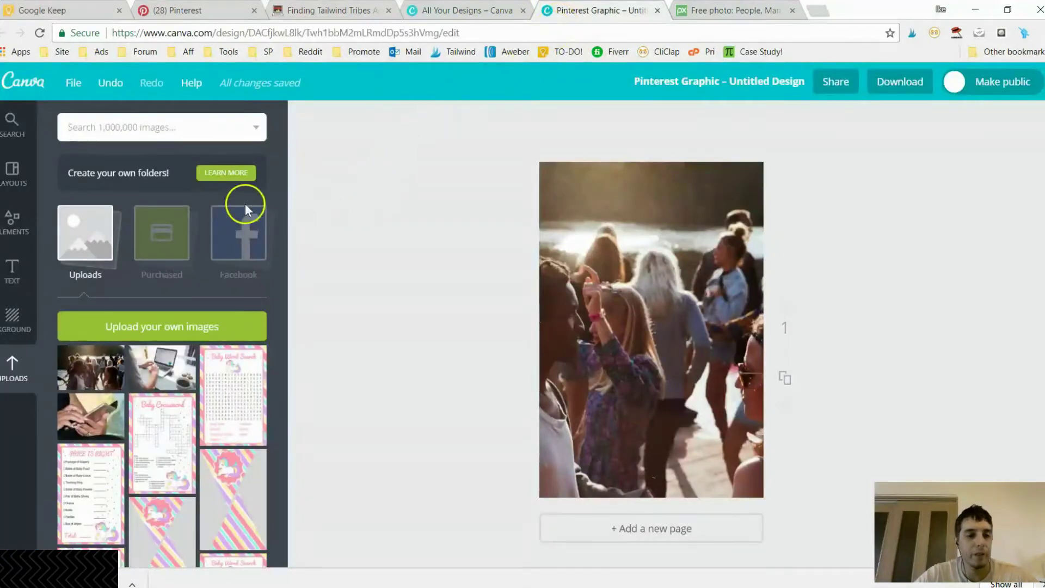
Add a free square shape from the Shapes elements to the design.
click(11, 270)
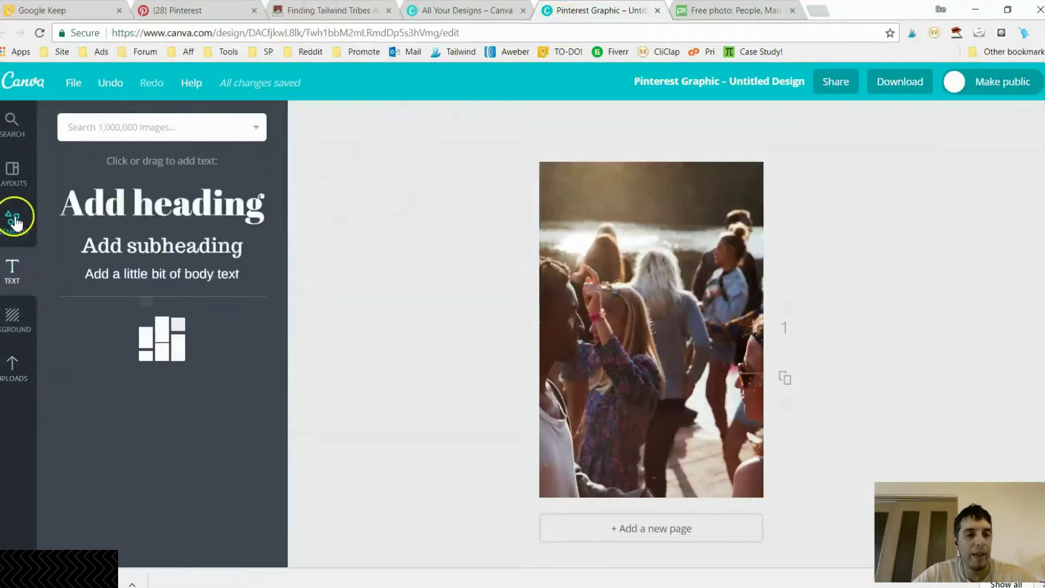
click(15, 218)
click(68, 279)
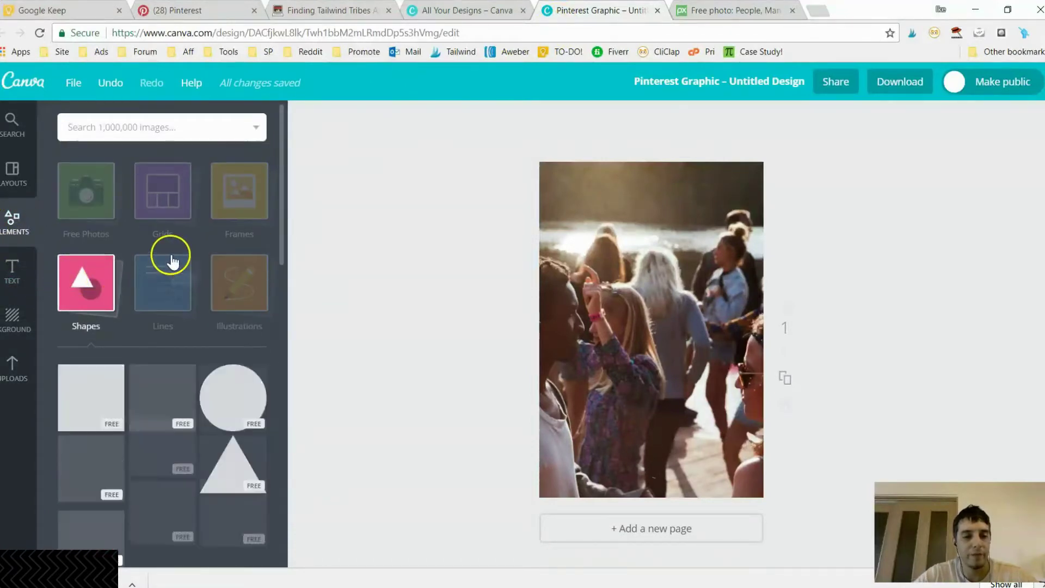
scroll(168, 256, down, 3)
click(86, 261)
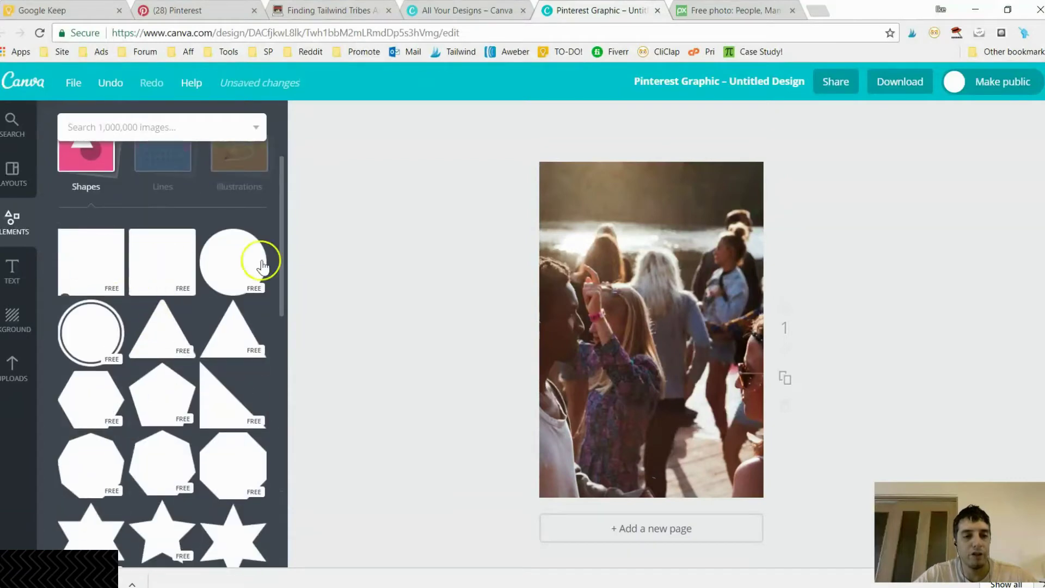
Reshape the white square into an upright rectangle and centre it horizontally over the upper part of the photo.
drag(753, 329, 707, 331)
drag(548, 329, 591, 329)
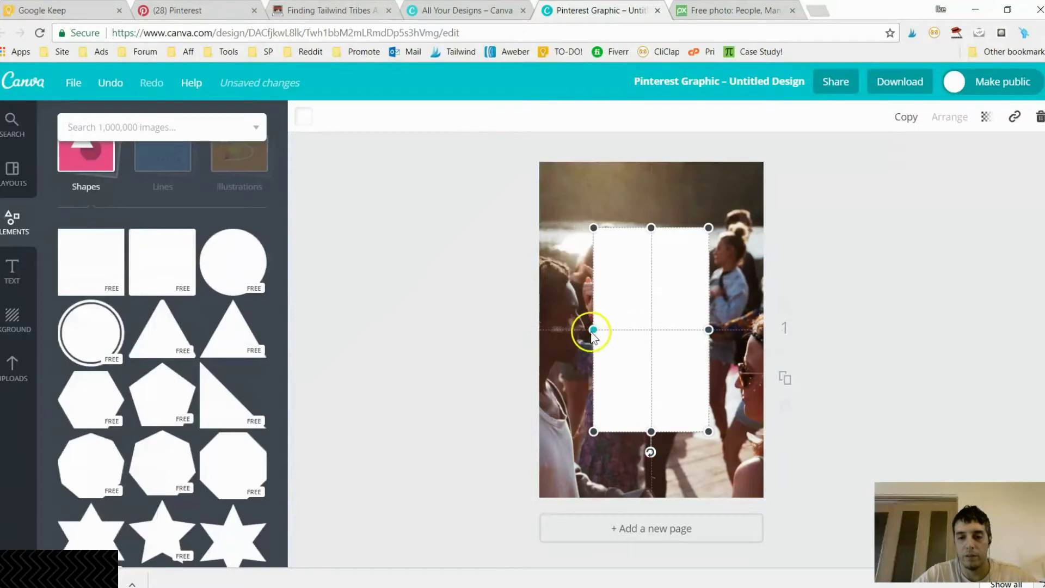
drag(655, 332, 665, 278)
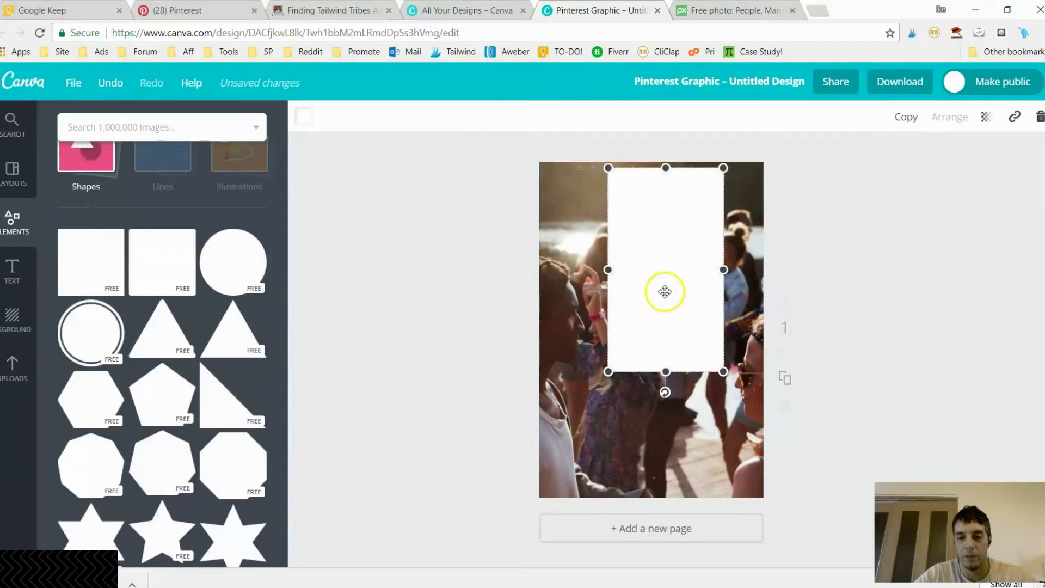
drag(664, 368, 665, 323)
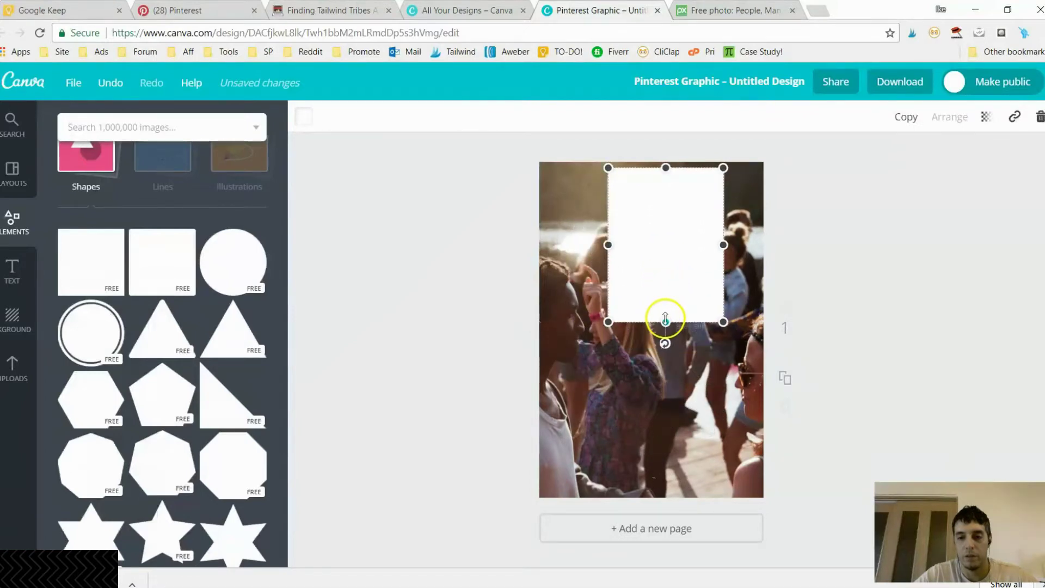
drag(646, 266, 635, 276)
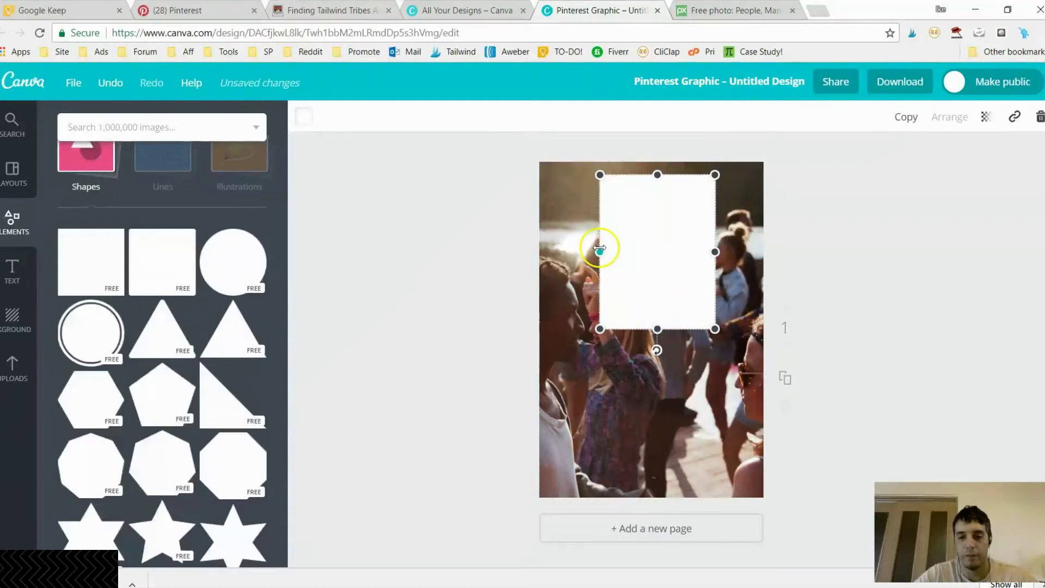
drag(599, 251, 597, 251)
drag(716, 251, 677, 263)
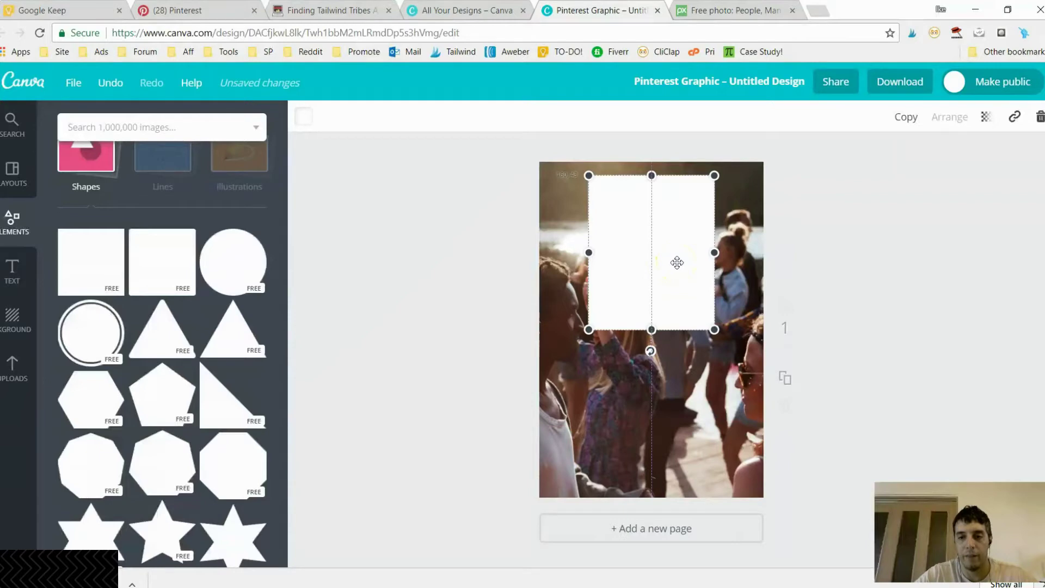
drag(651, 331, 653, 369)
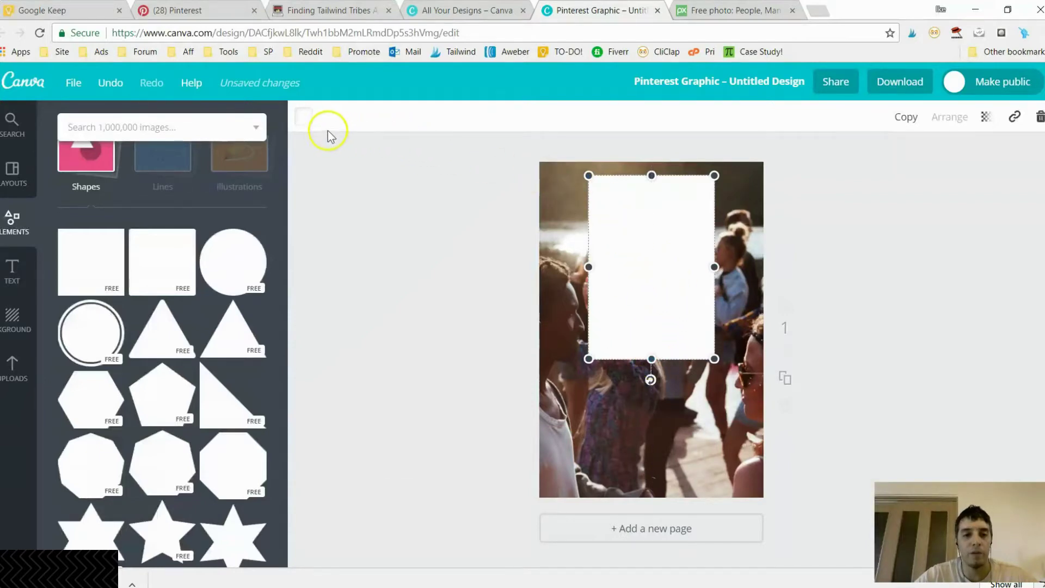
Fill the rectangle with black from the default palette.
click(303, 117)
click(313, 308)
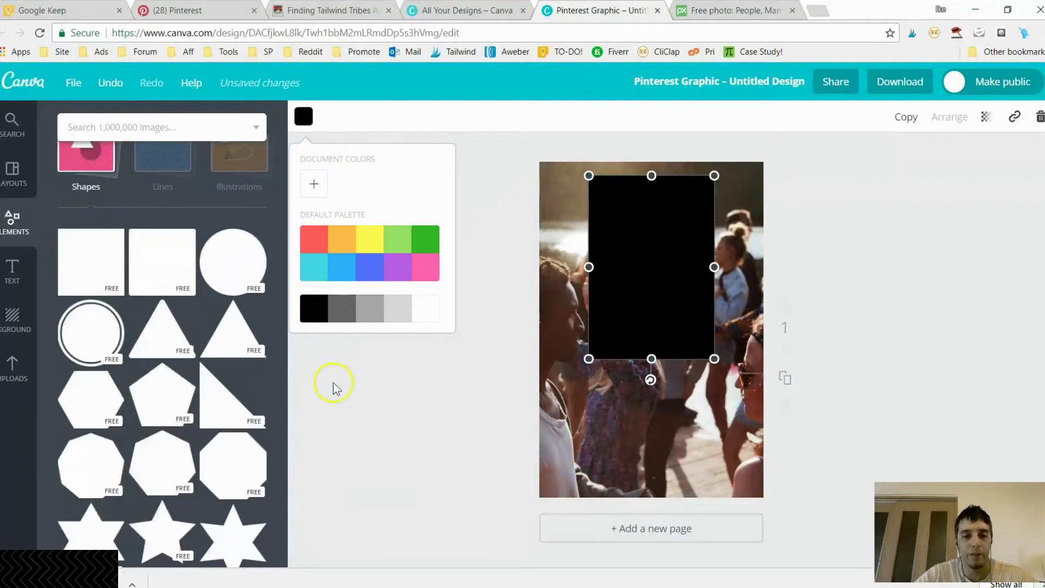
click(334, 384)
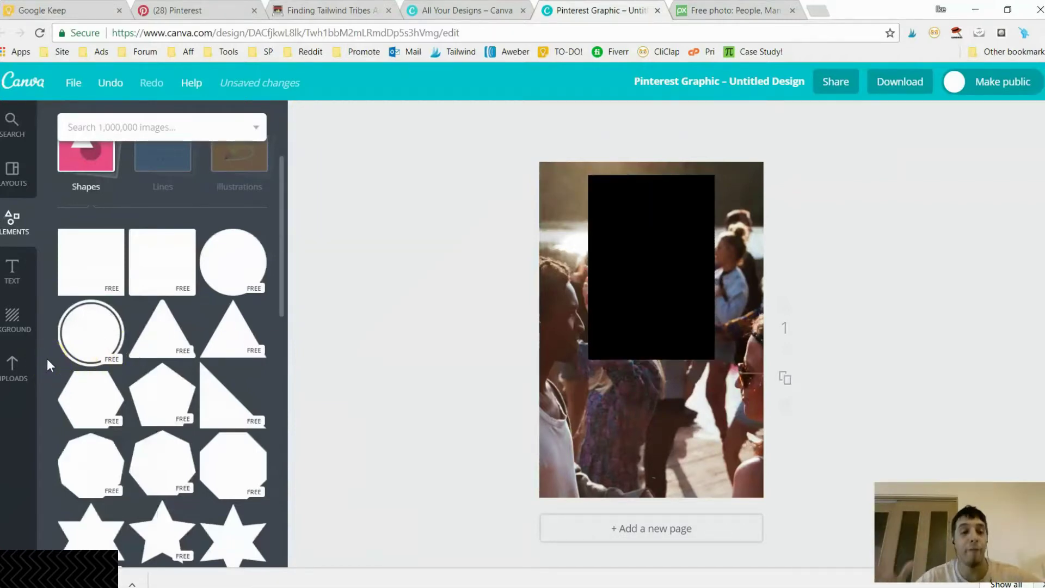
Add a heading text to the design and colour it yellow (#fff952).
click(21, 303)
click(18, 272)
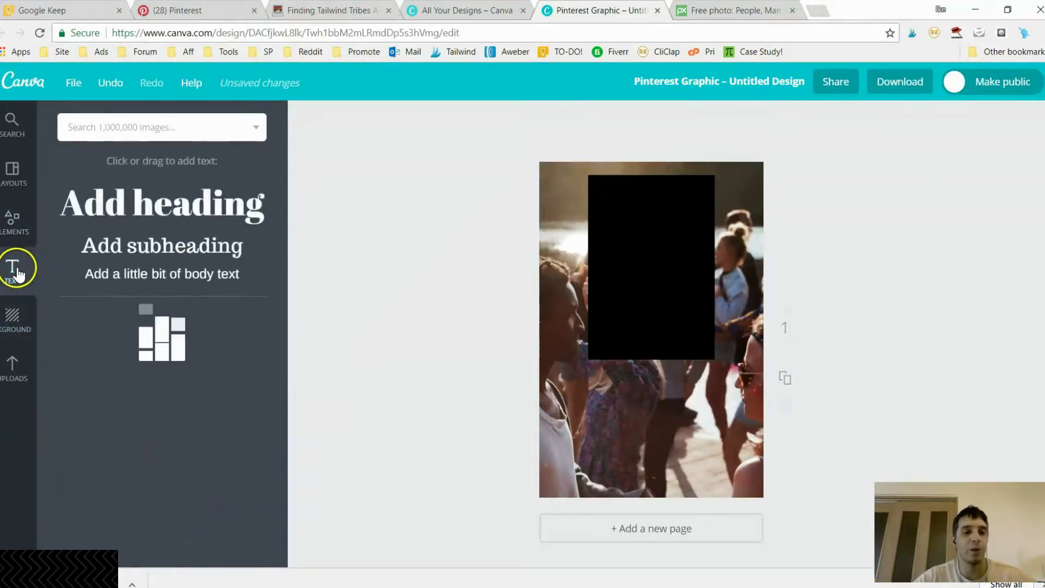
click(129, 214)
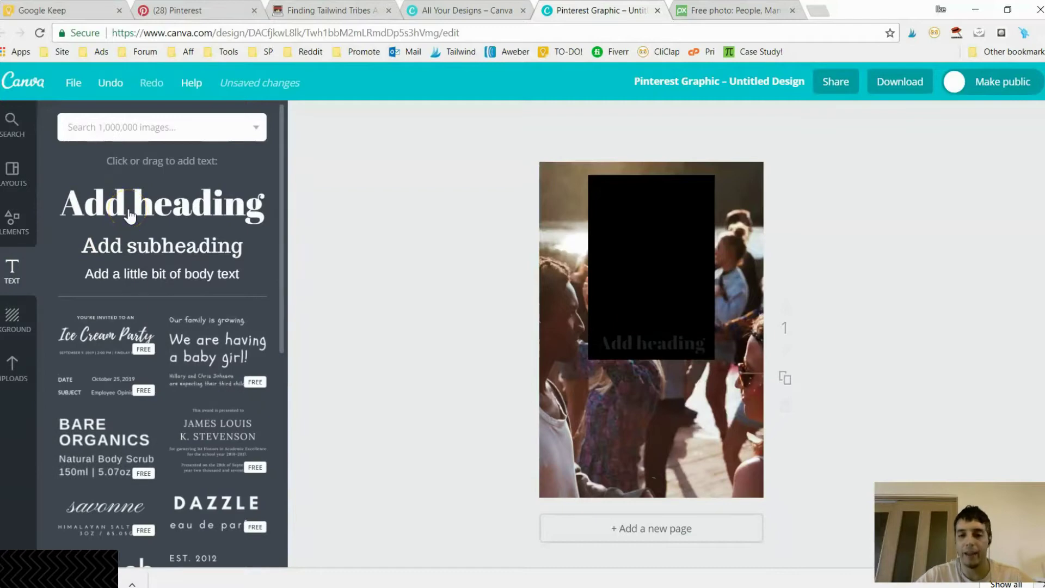
click(651, 344)
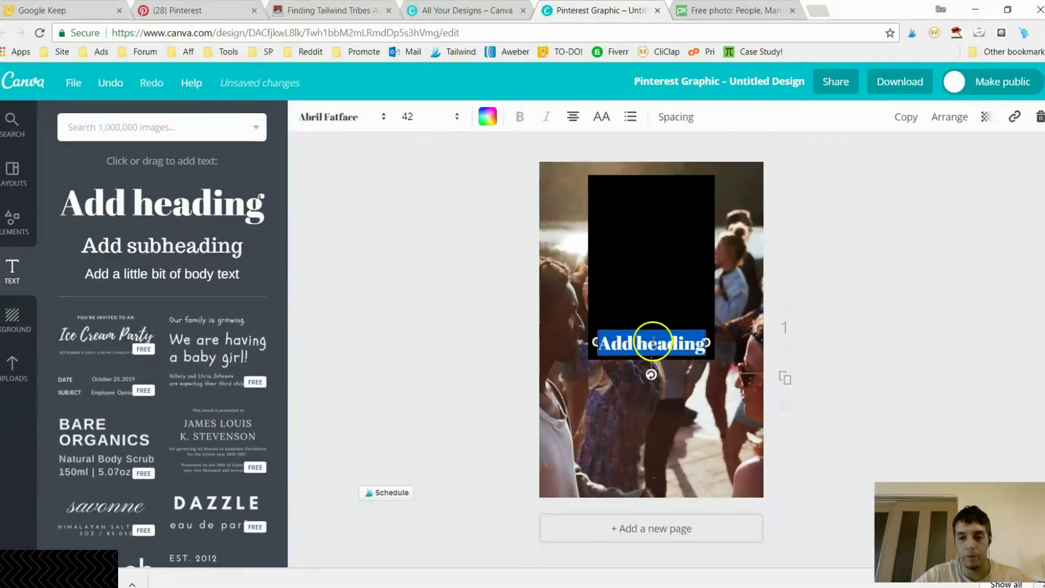
click(487, 117)
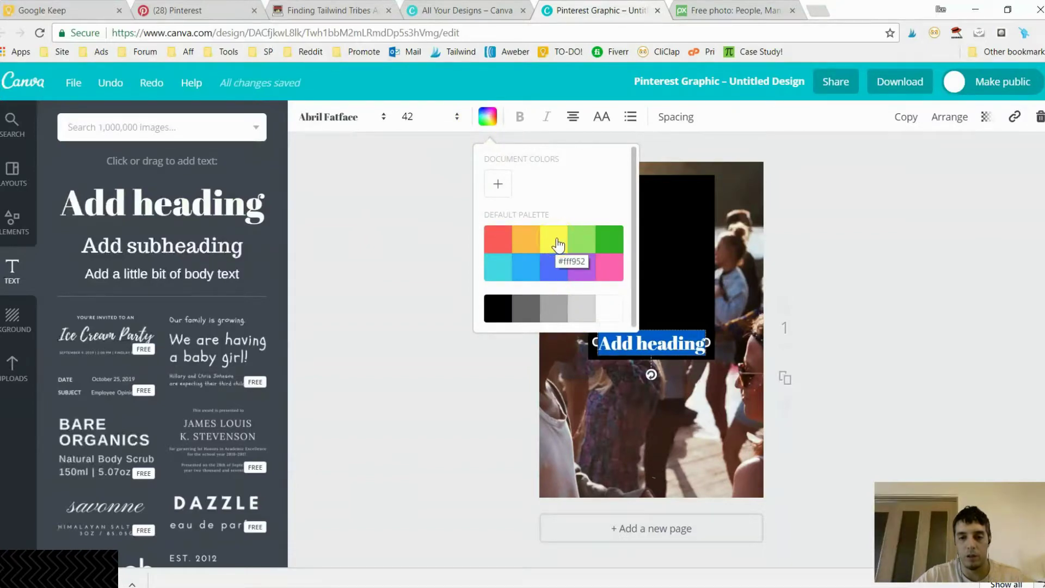
click(558, 245)
click(367, 178)
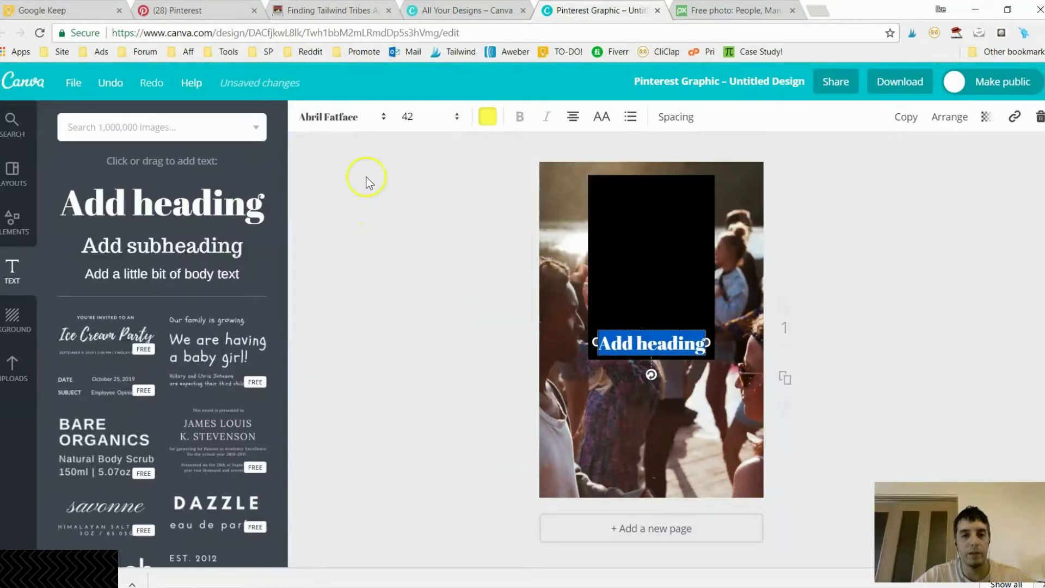
Set the heading's font to Alfa Slab One and move it to the top of the black rectangle.
double_click(616, 340)
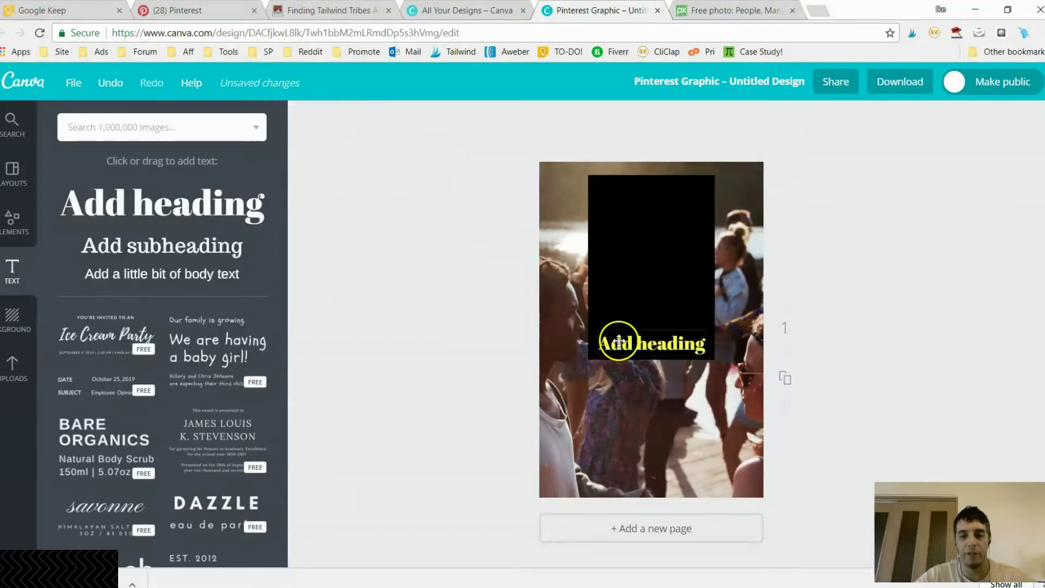
click(333, 116)
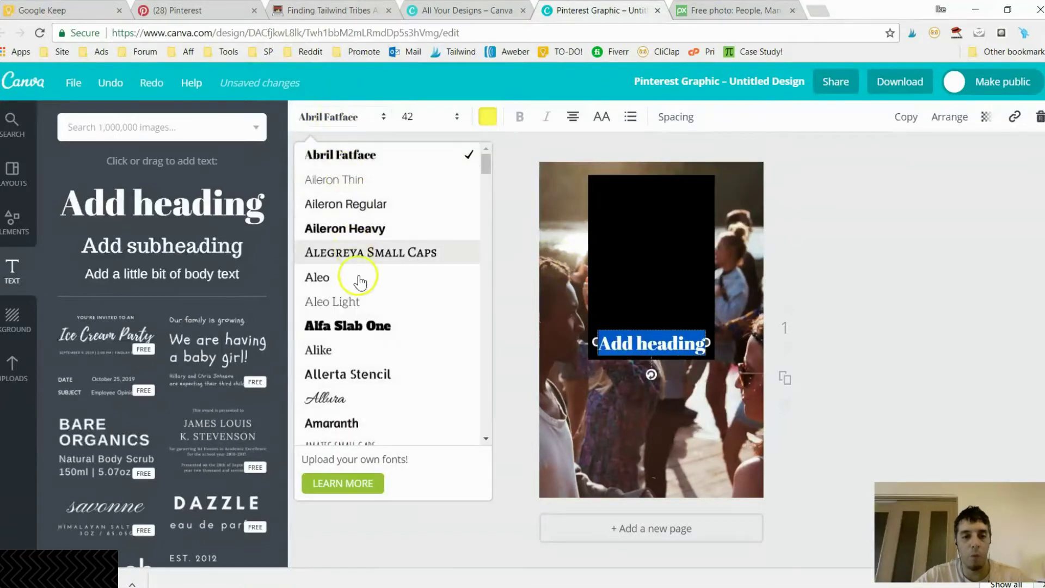
click(359, 325)
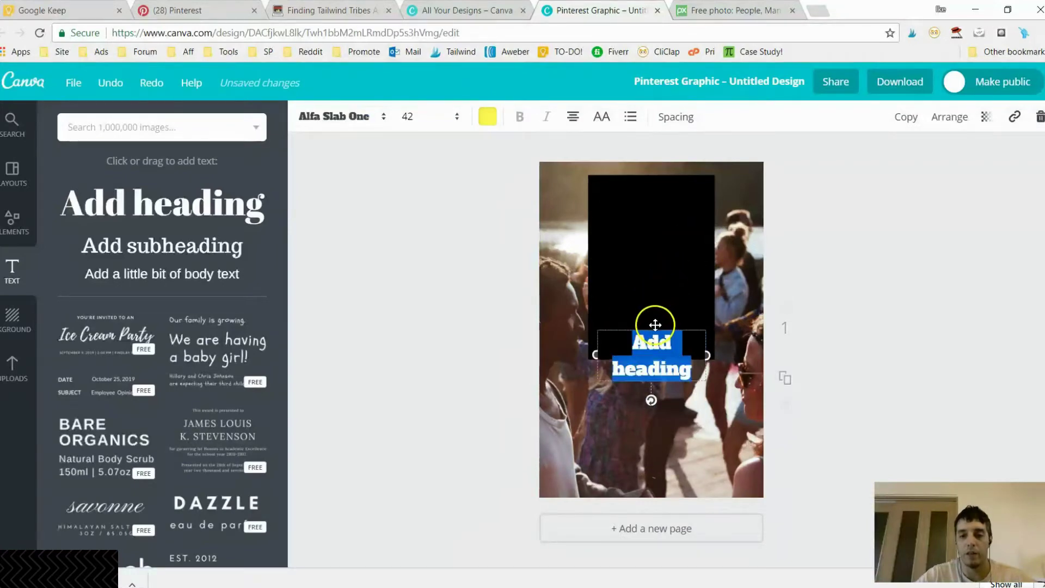
drag(656, 310, 657, 176)
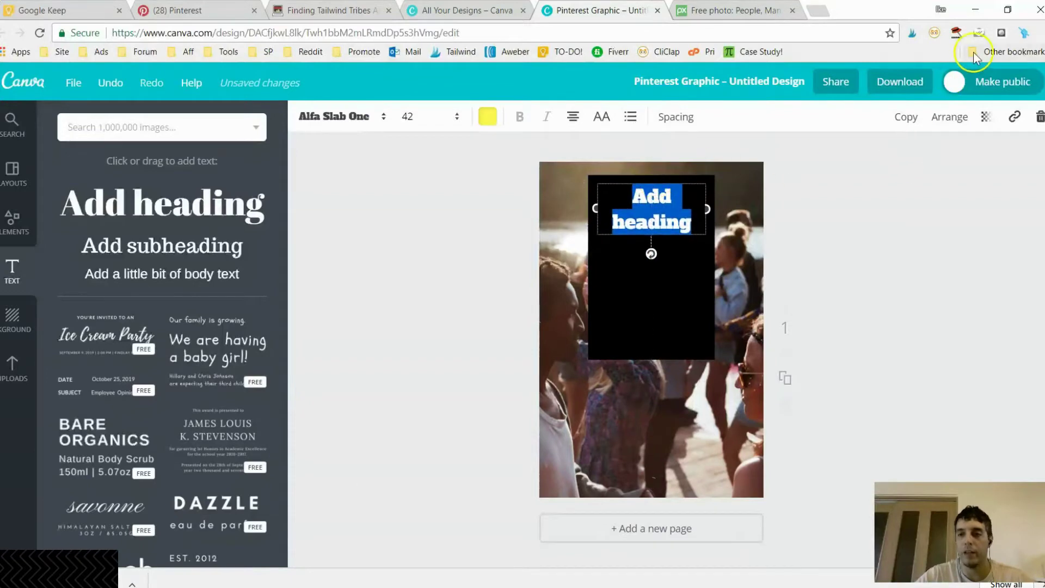
Check the title of the Tailwind Tribes blog post for a keyword idea and return to the Pinterest graphic.
click(956, 35)
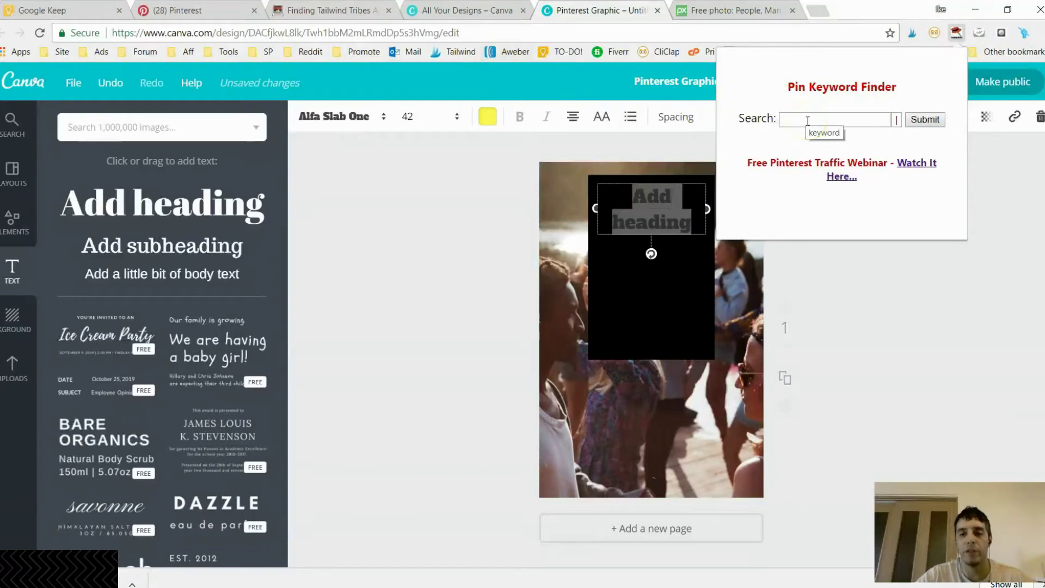
click(339, 12)
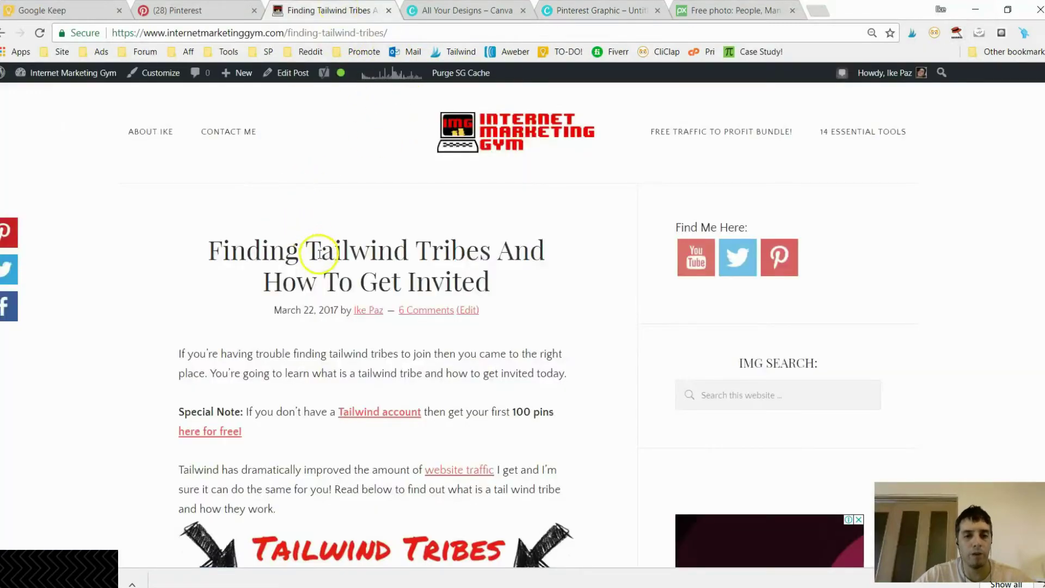
click(560, 9)
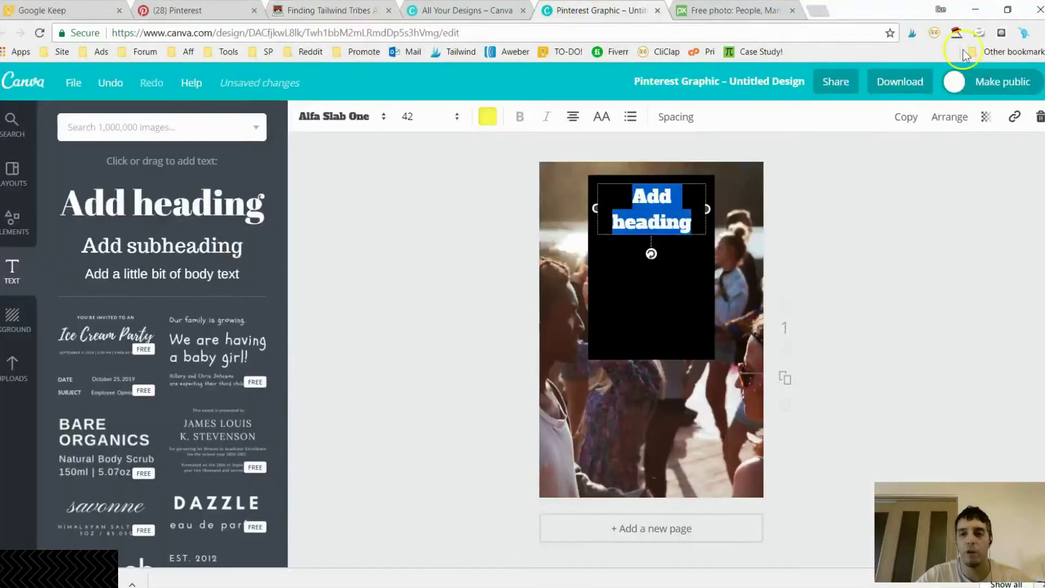
Search Pin Keyword Finder for "tailwind tribes" and copy the suggested keywords from "tailwind tribes" through "tailwind tribes list".
click(957, 34)
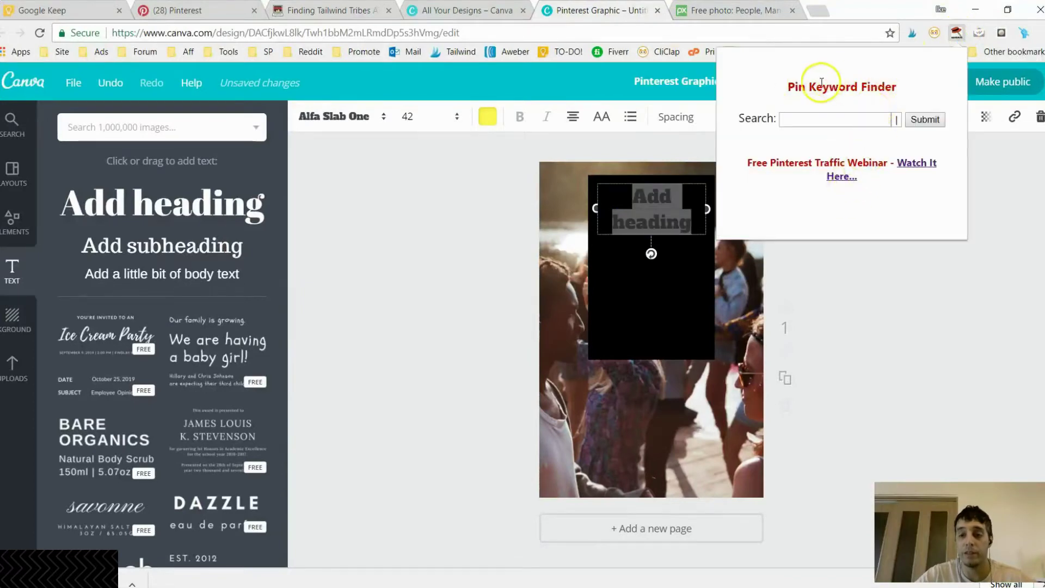
click(826, 116)
text(tailw)
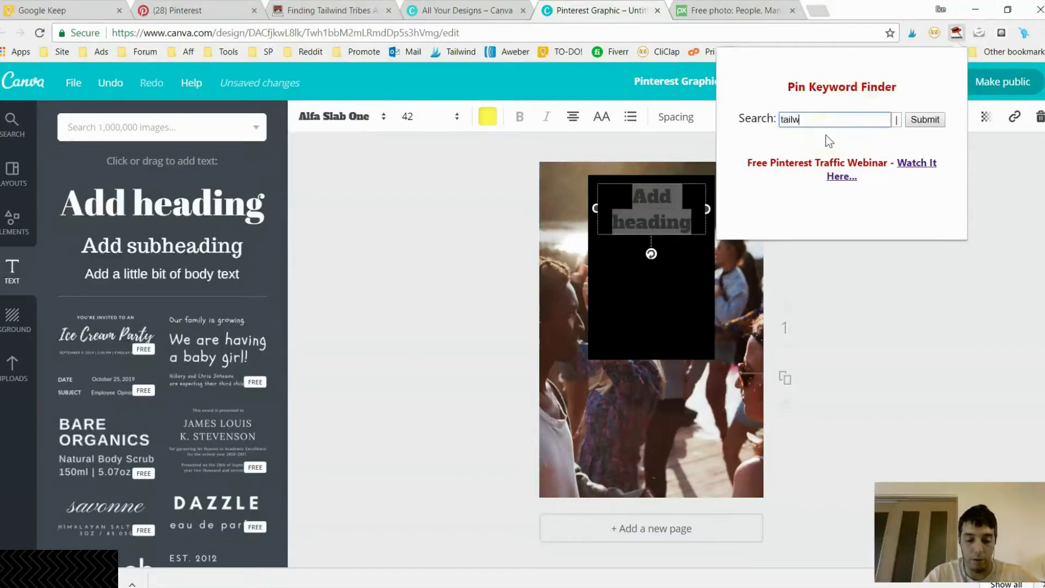
text(ind tribes)
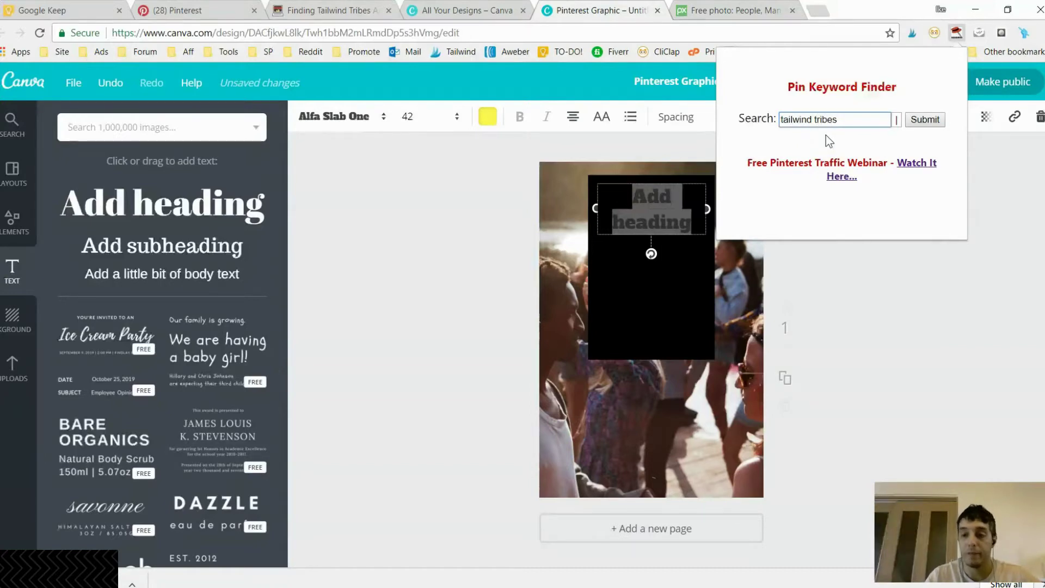
key(Return)
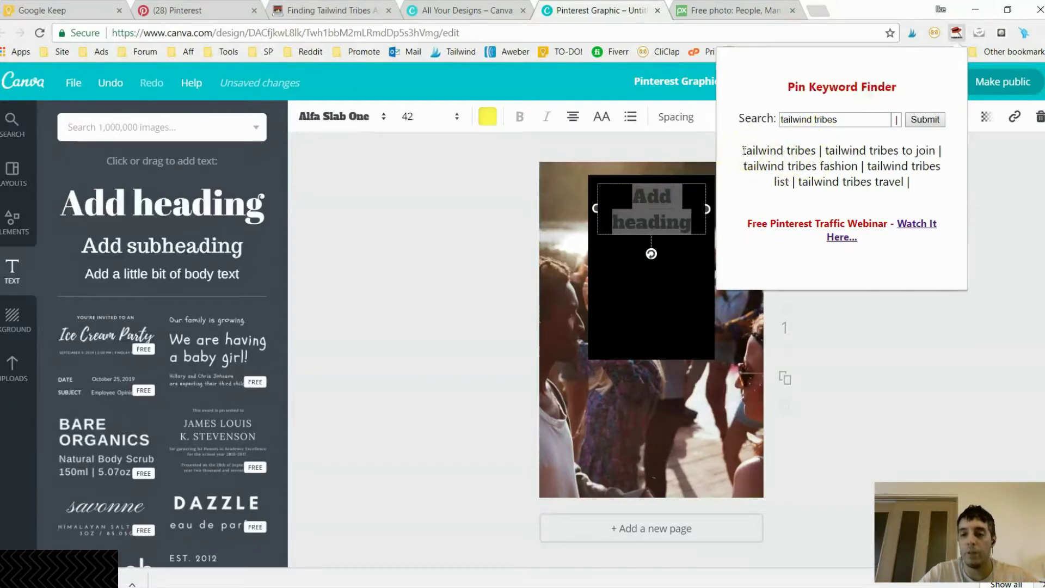
drag(744, 151, 796, 182)
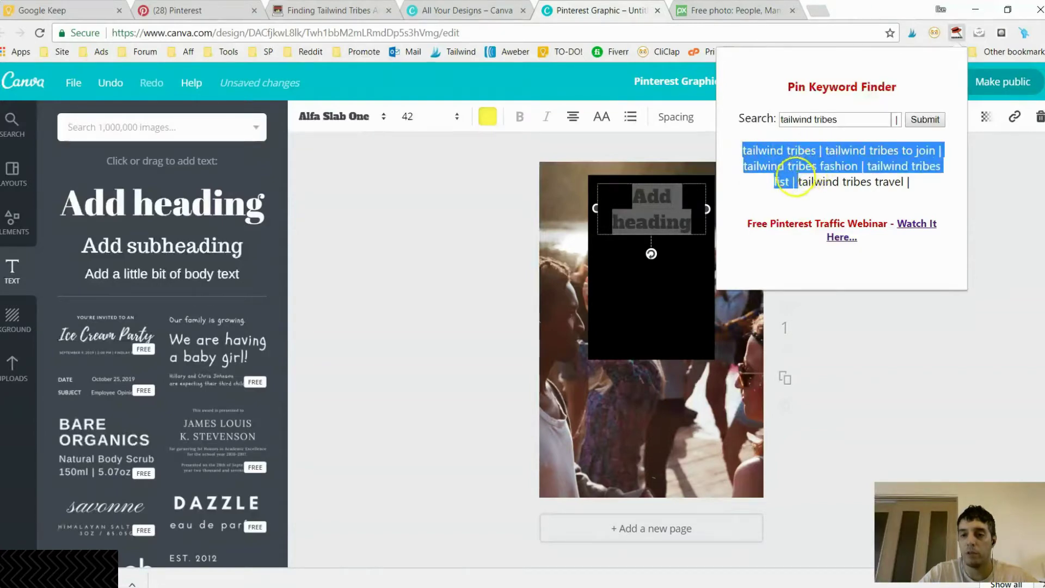
right_click(769, 159)
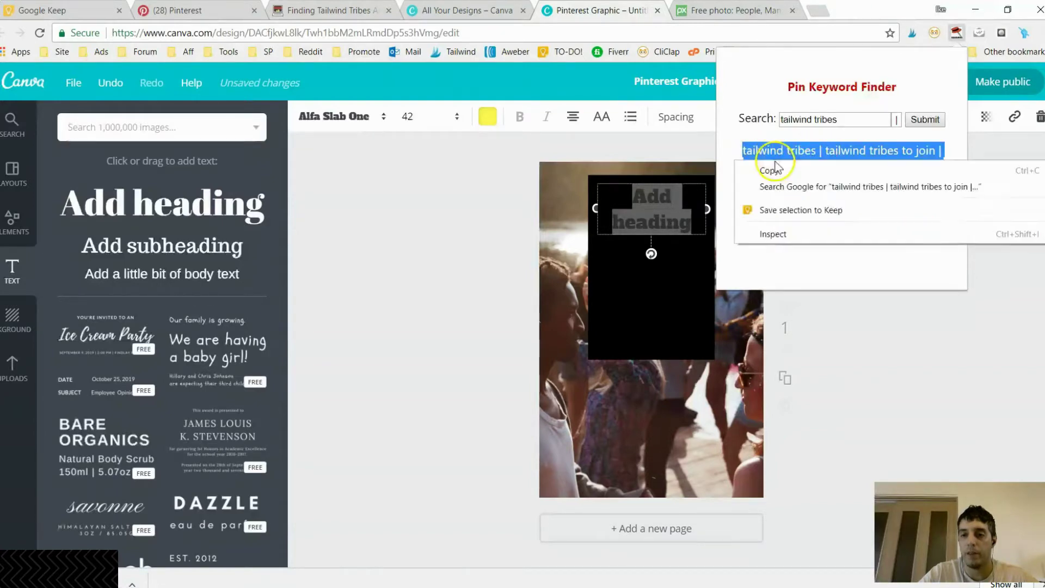
click(769, 170)
In Notepad, write "Are you looking for tailwind tribes to get more blog traffic?" and, below it, "Look no further, you can get it all here.".
mouse_move(513, 577)
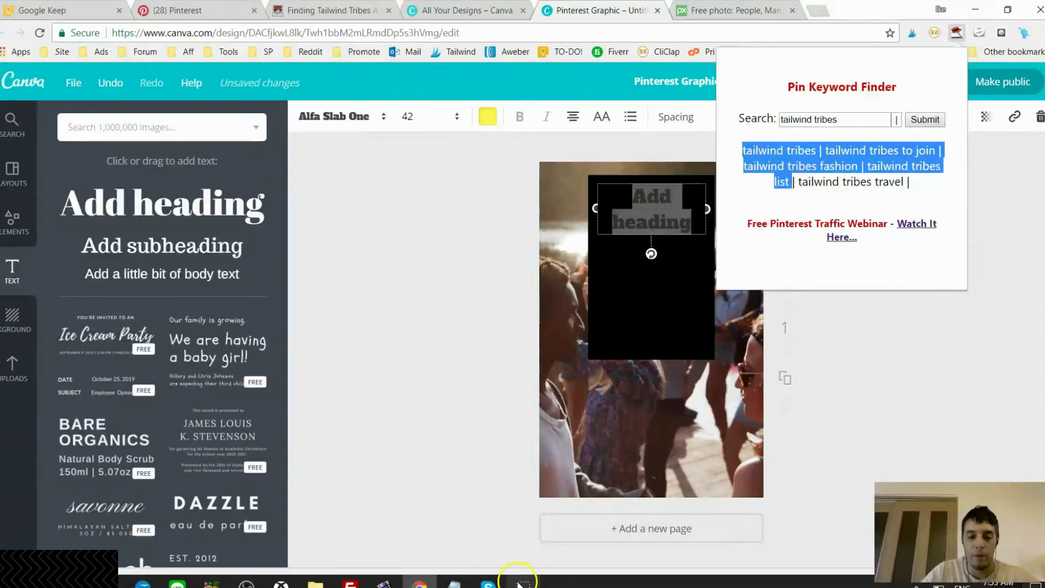
click(458, 581)
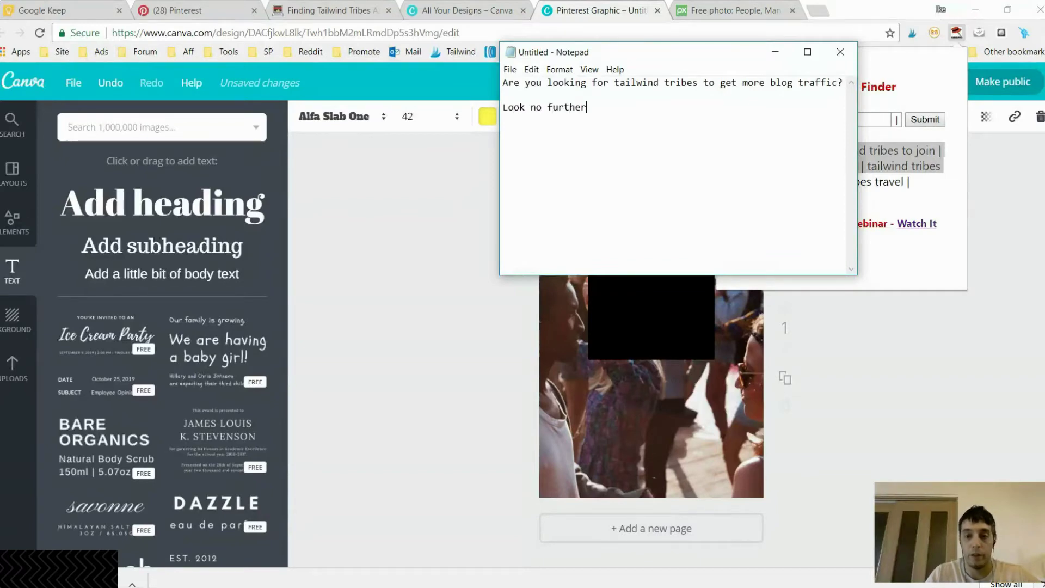
text(c)
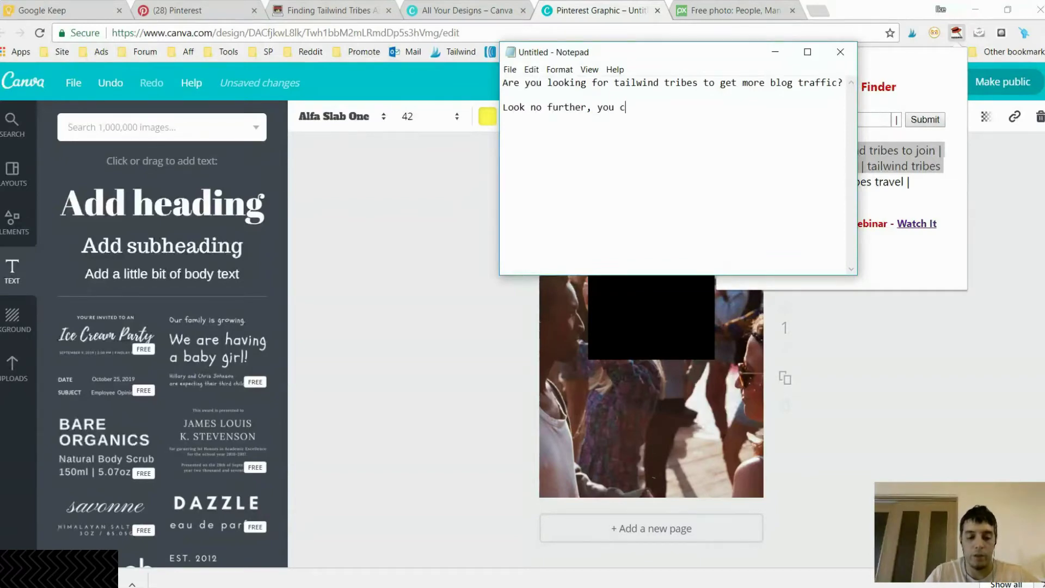
text(an get it all here)
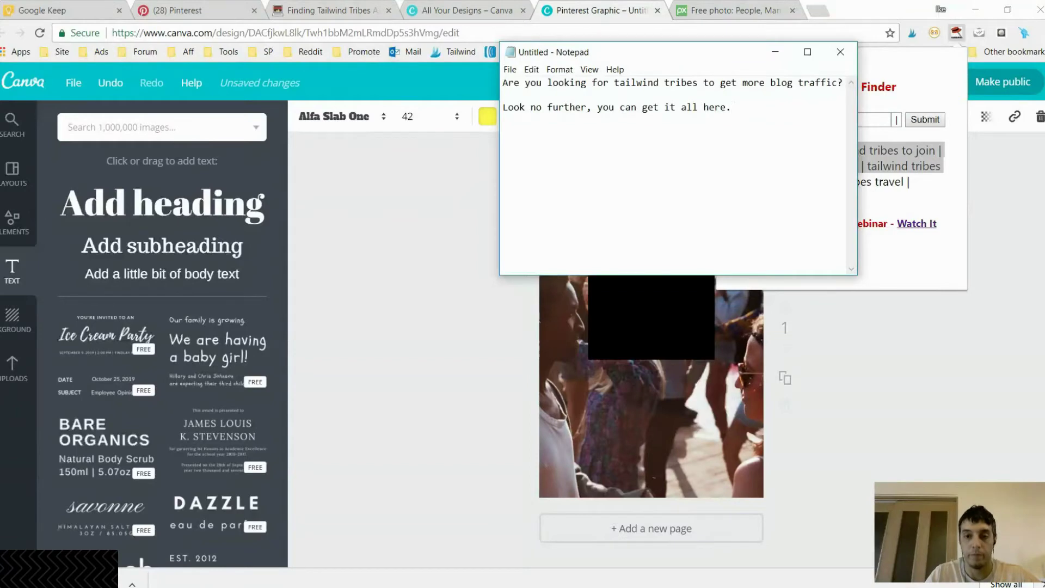
text(.)
Paste the copied keywords below the description, remove "tailwind tribes fashion" and end the list with a separator.
key(Return)
key(Return)
key(ctrl+v)
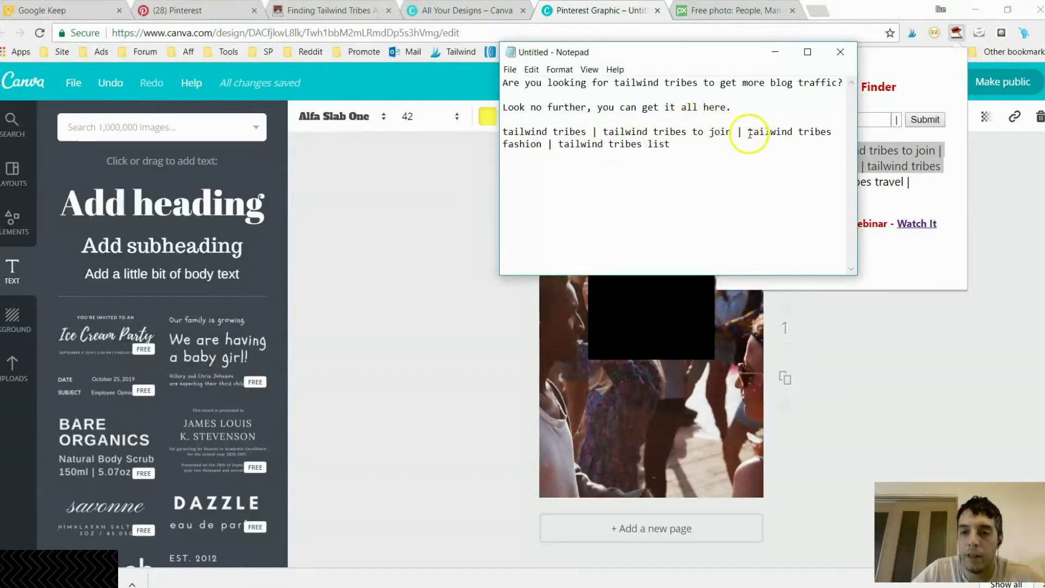
drag(749, 133, 543, 145)
text(|)
key(BackSpace)
key(BackSpace)
key(BackSpace)
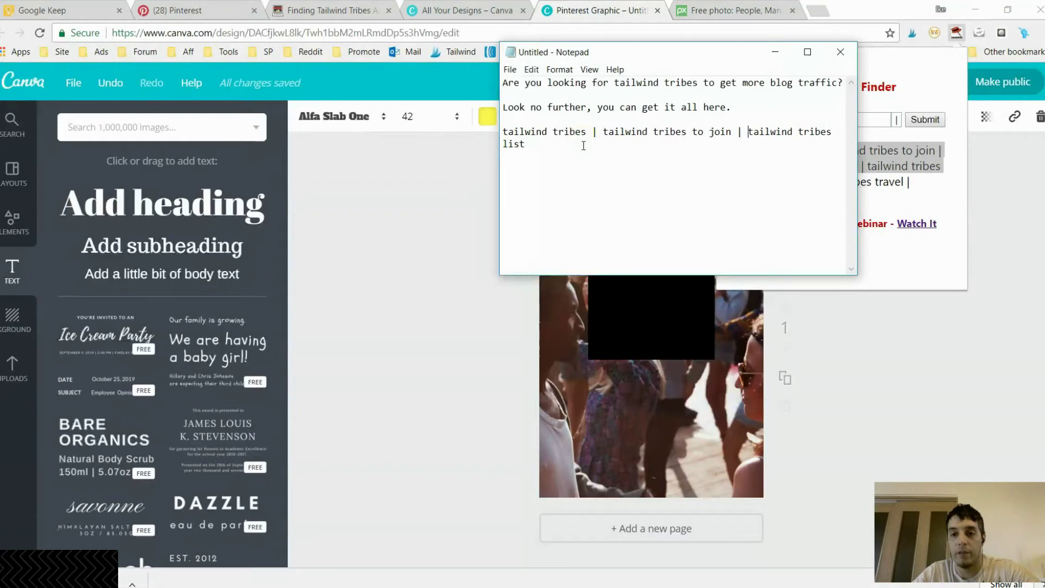
click(554, 157)
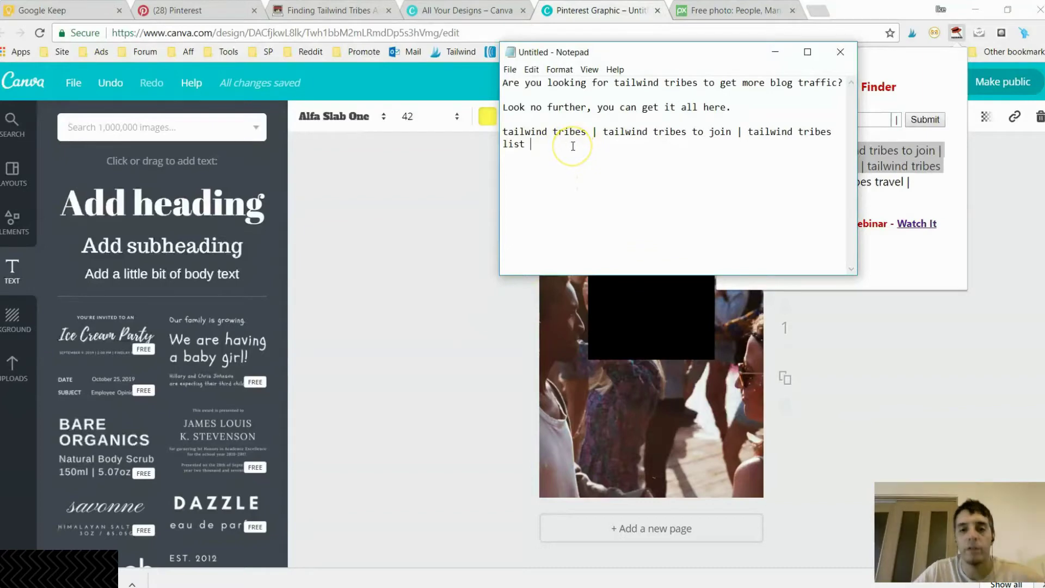
Switch back to Canva, replace the yellow heading's text with "Tailwind Tribes" and set its font size to 56.
click(436, 280)
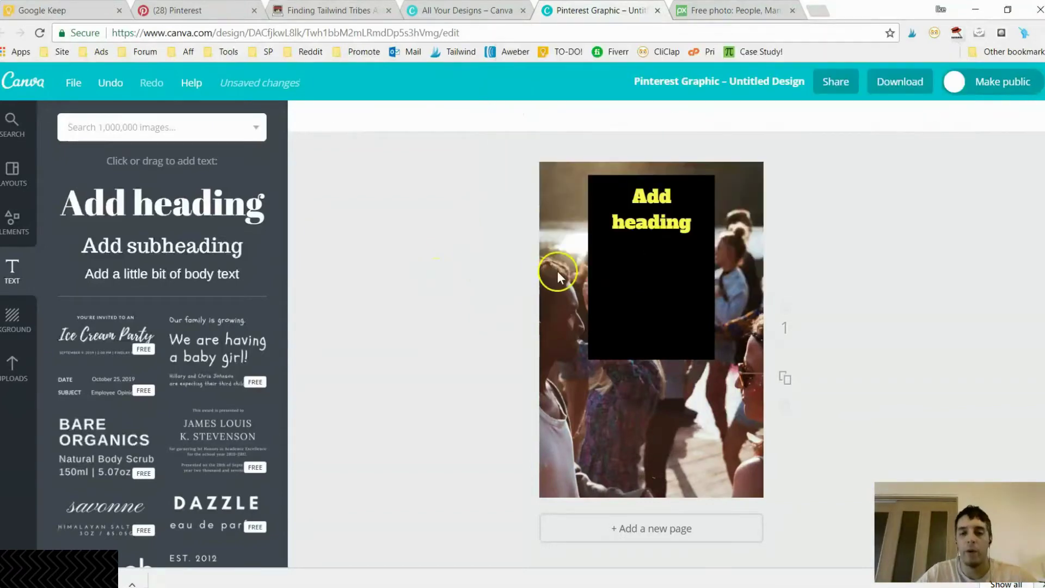
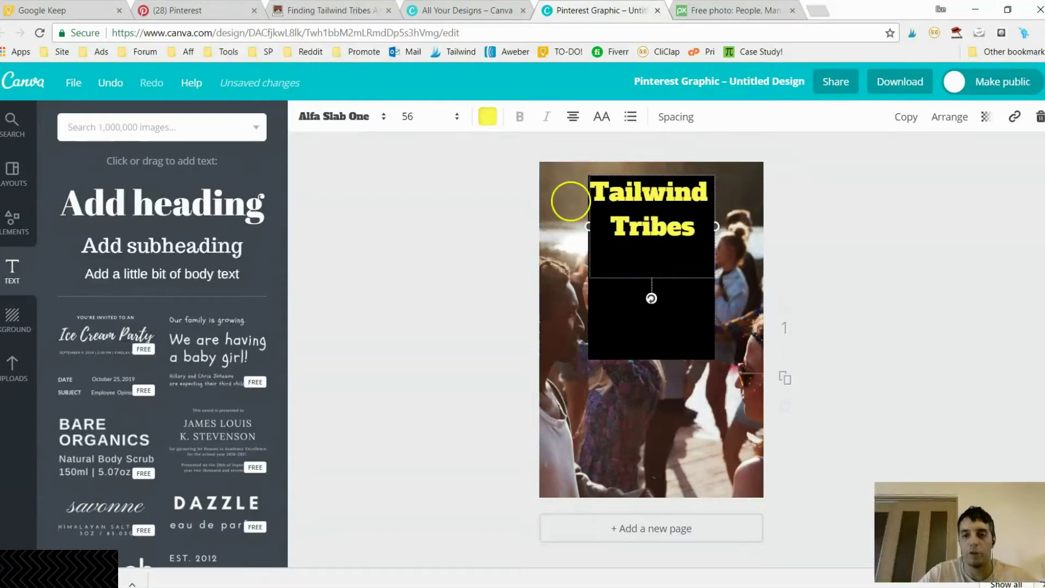
click(500, 250)
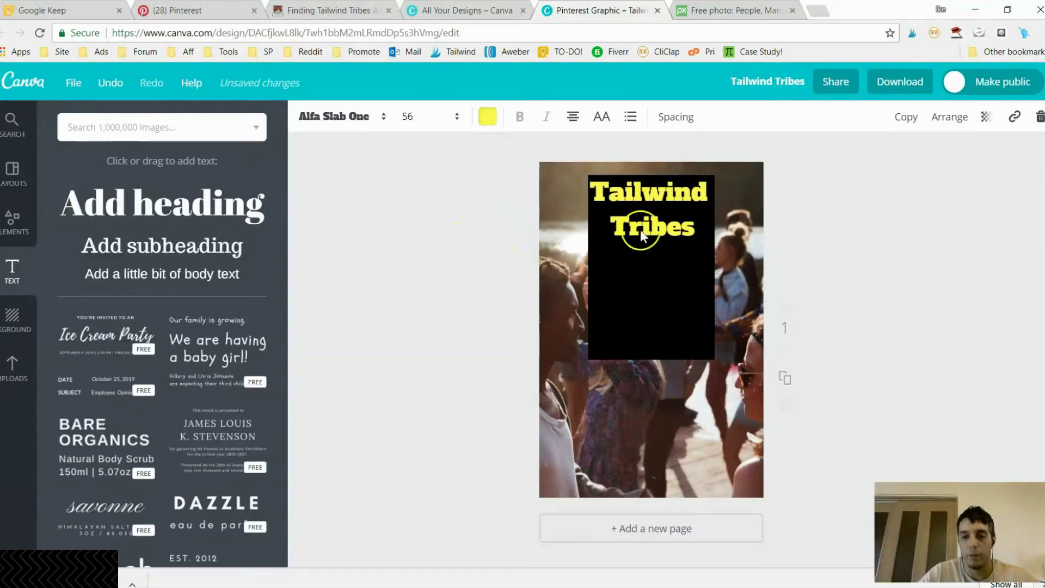
Duplicate the "Tailwind Tribes" heading and place the copy directly beneath the original on the black rectangle.
click(753, 186)
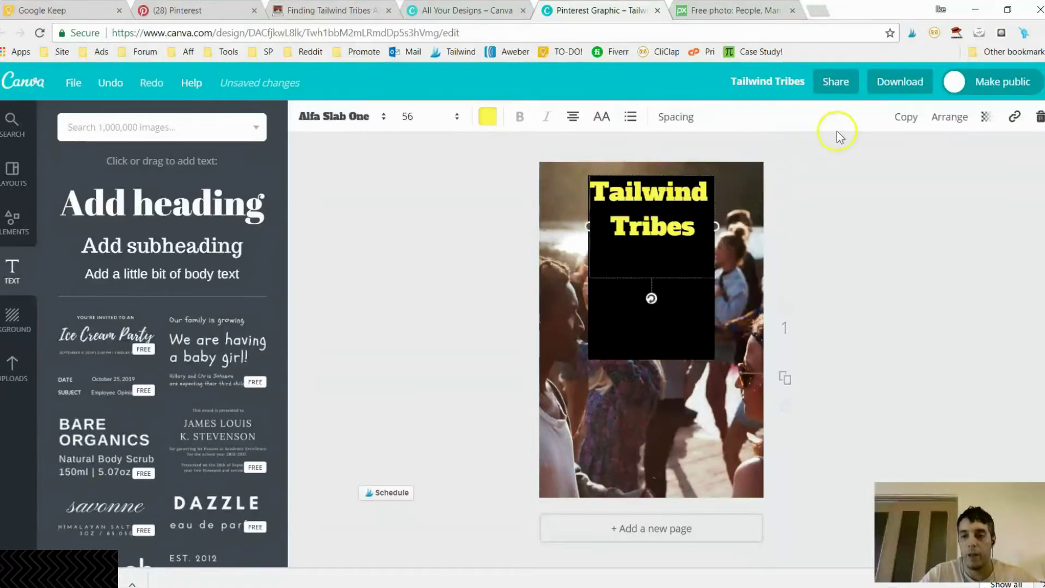
click(906, 117)
click(668, 231)
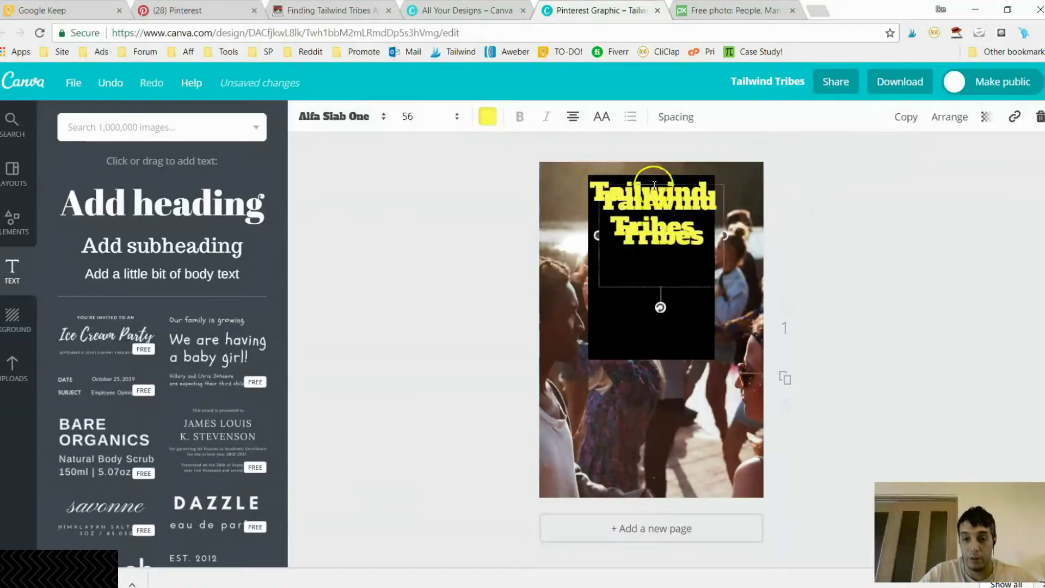
drag(657, 182, 649, 238)
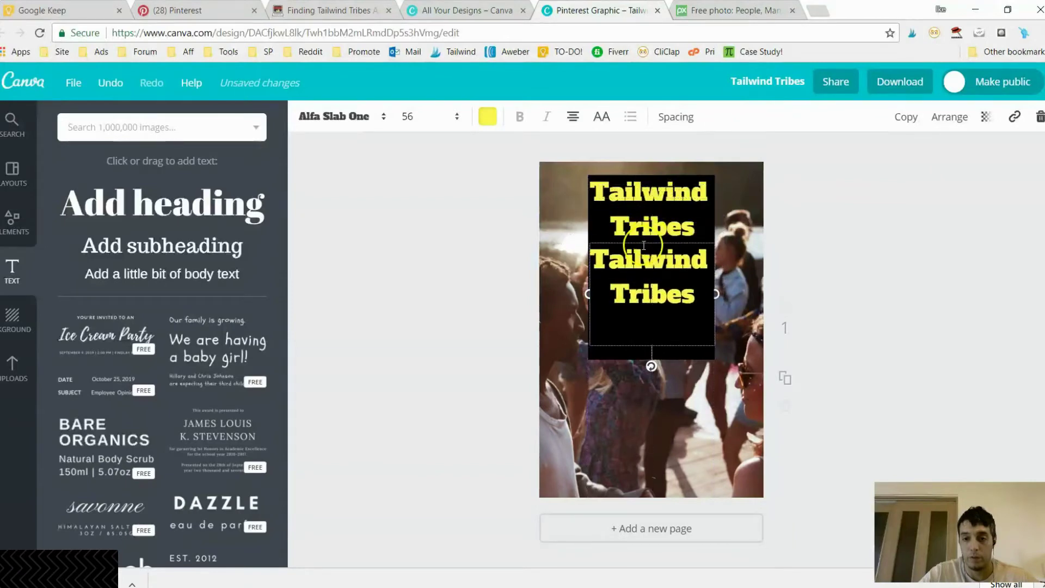
Replace the duplicate heading's text with "YOU CAN", "JOIN" and "RIGHT NOW!" on three separate lines.
double_click(634, 253)
text(YOU )
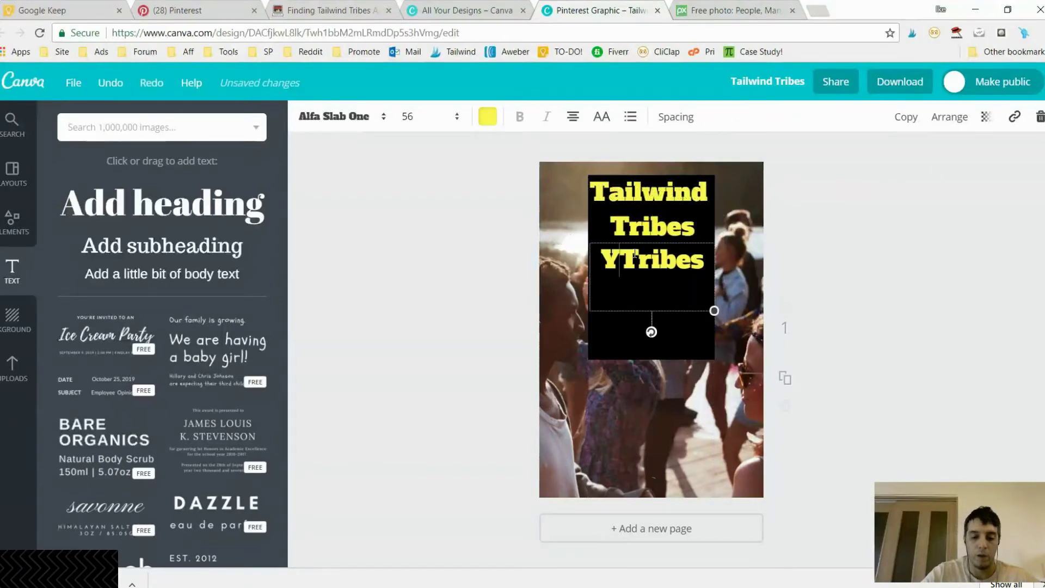
text(CAN)
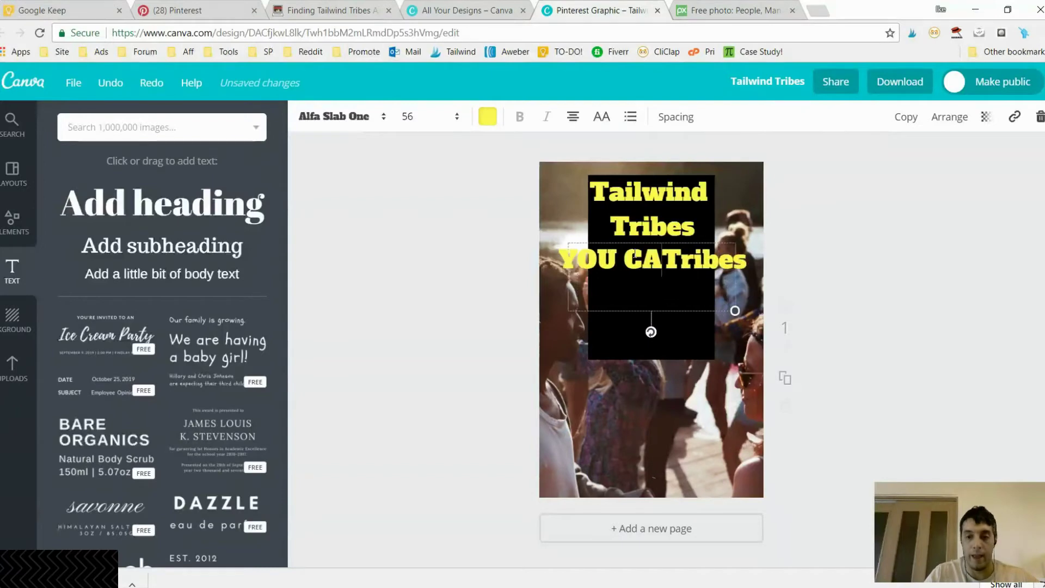
key(Delete)
key(Delete)
key(Delete)
key(Delete)
key(Delete)
key(Delete)
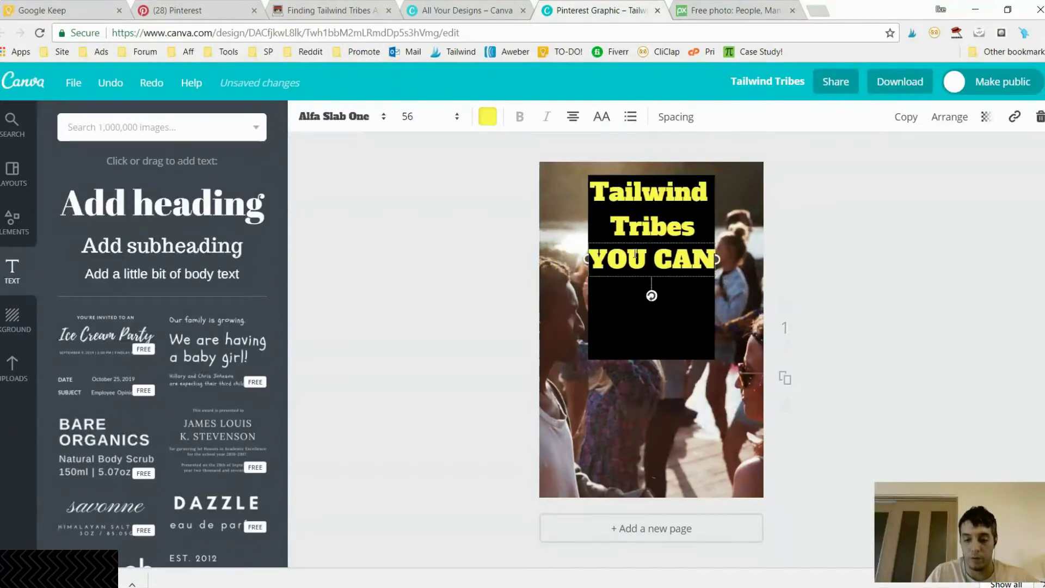
key(Return)
text(JOIN)
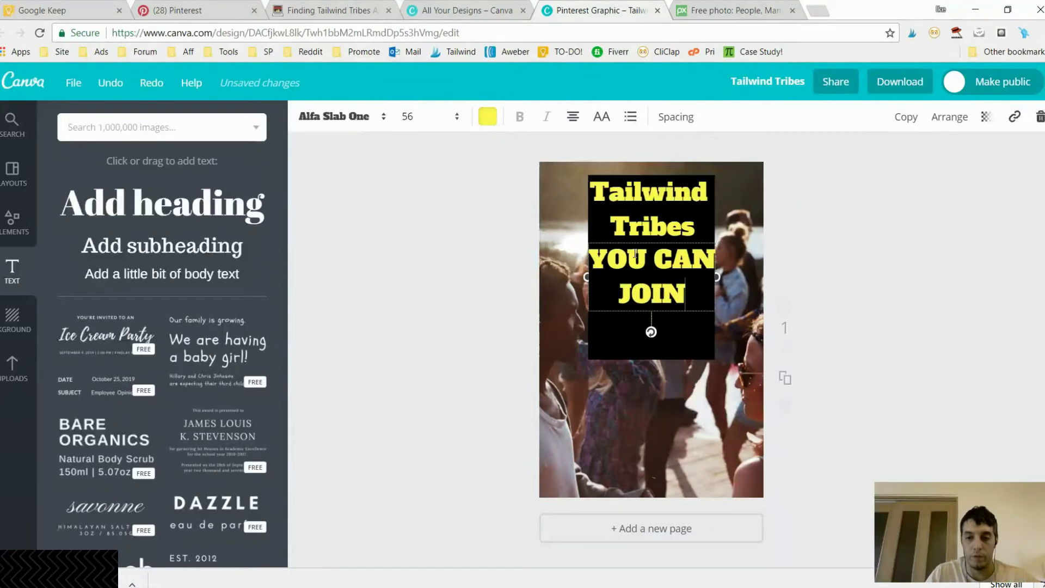
key(Return)
text(RIGHT NOW)
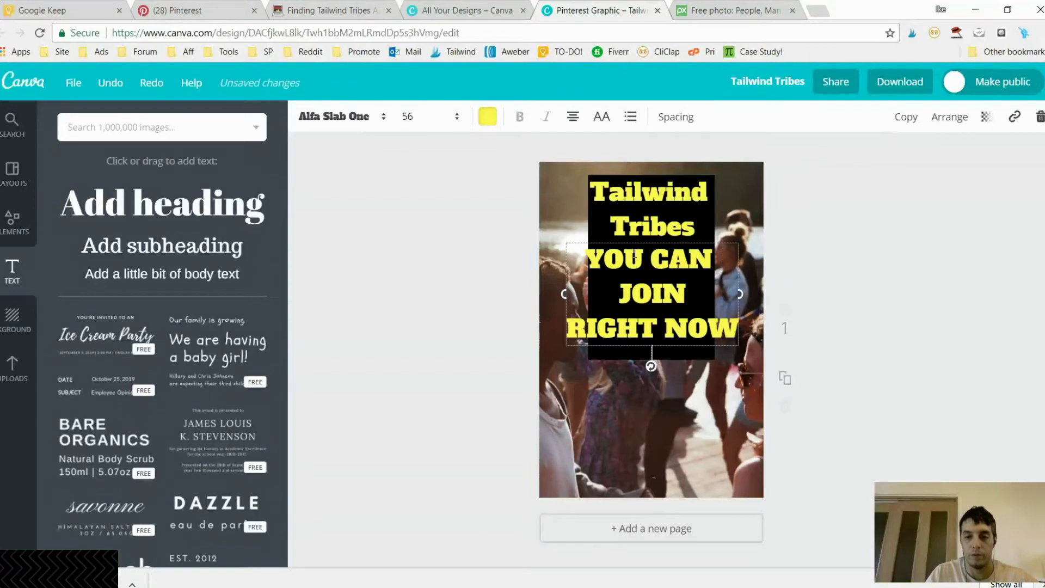
text(!)
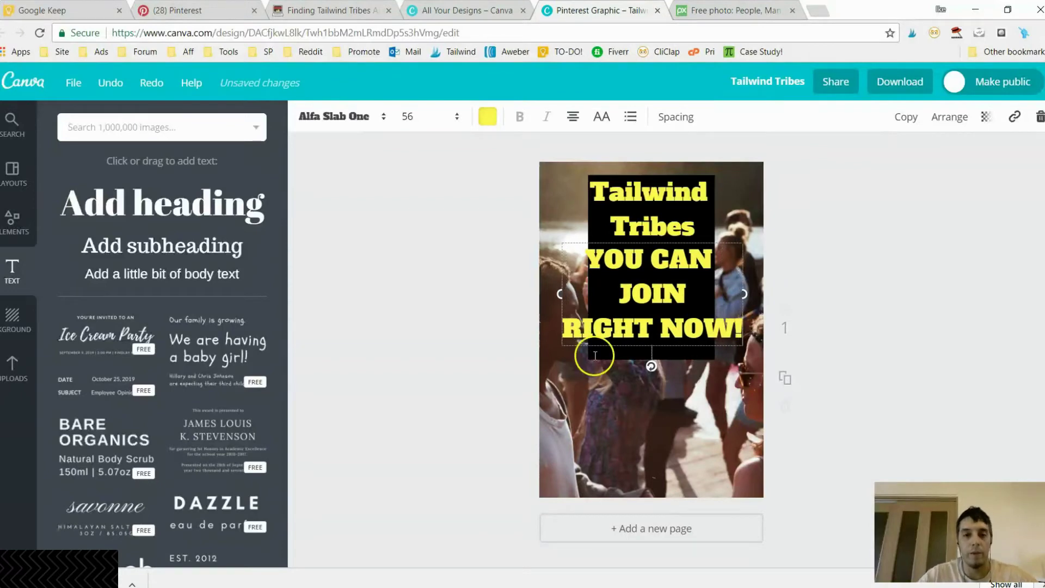
Reduce the "YOU CAN JOIN RIGHT NOW!" text to font size 36 so it fits within the black rectangle.
click(453, 117)
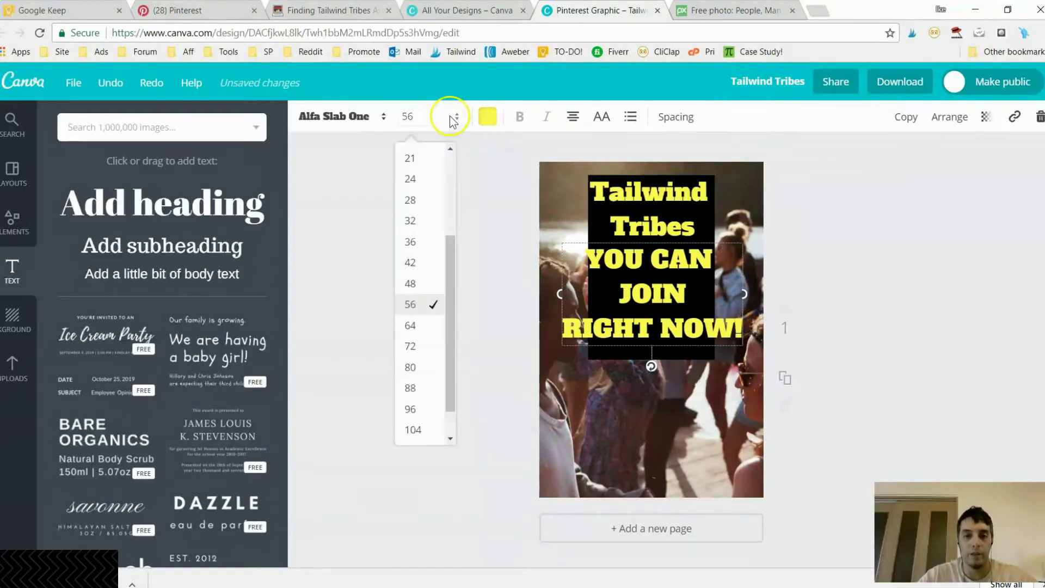
click(411, 284)
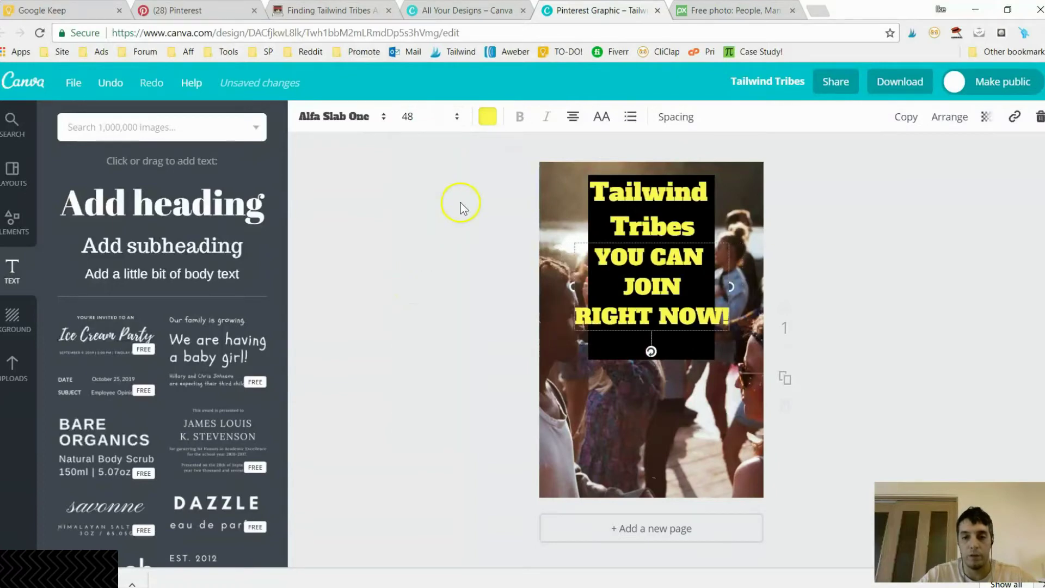
click(459, 118)
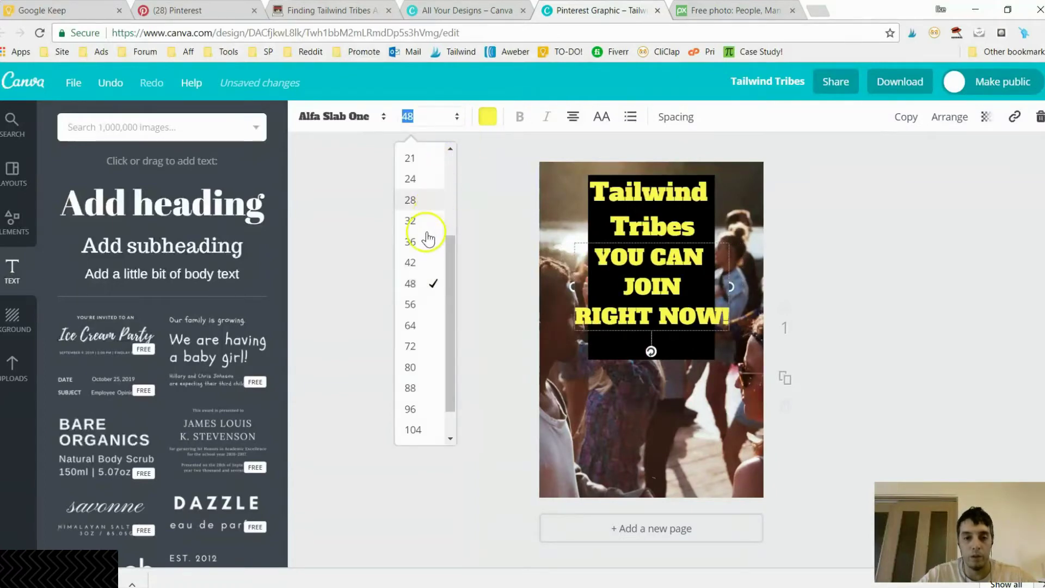
click(419, 264)
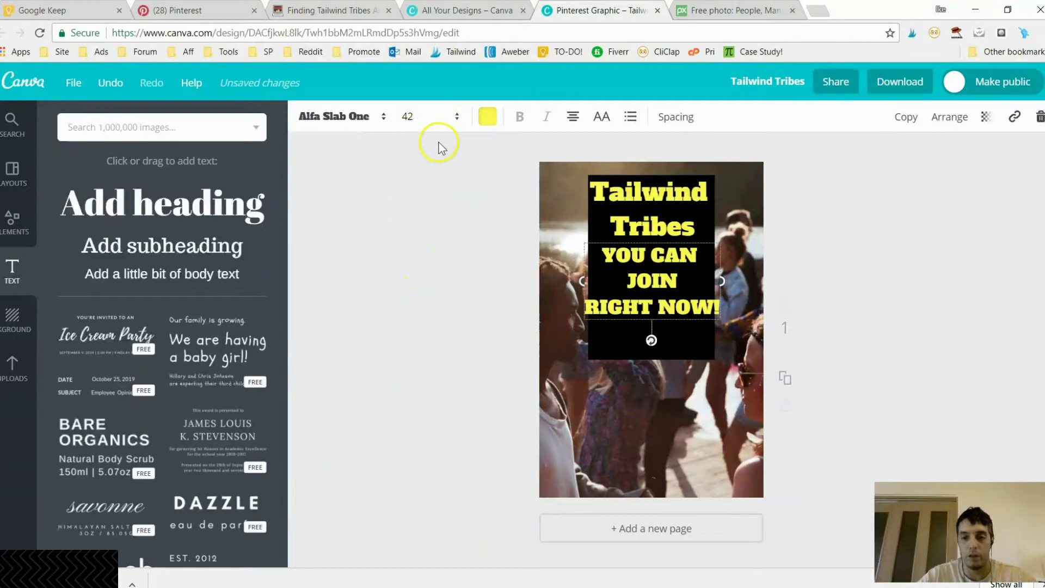
click(433, 118)
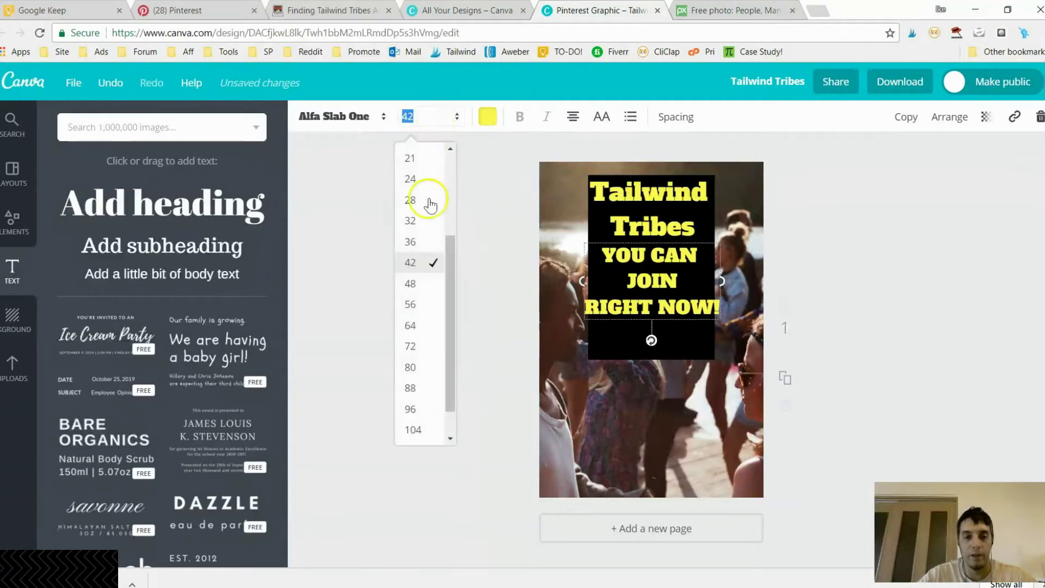
click(425, 243)
click(660, 250)
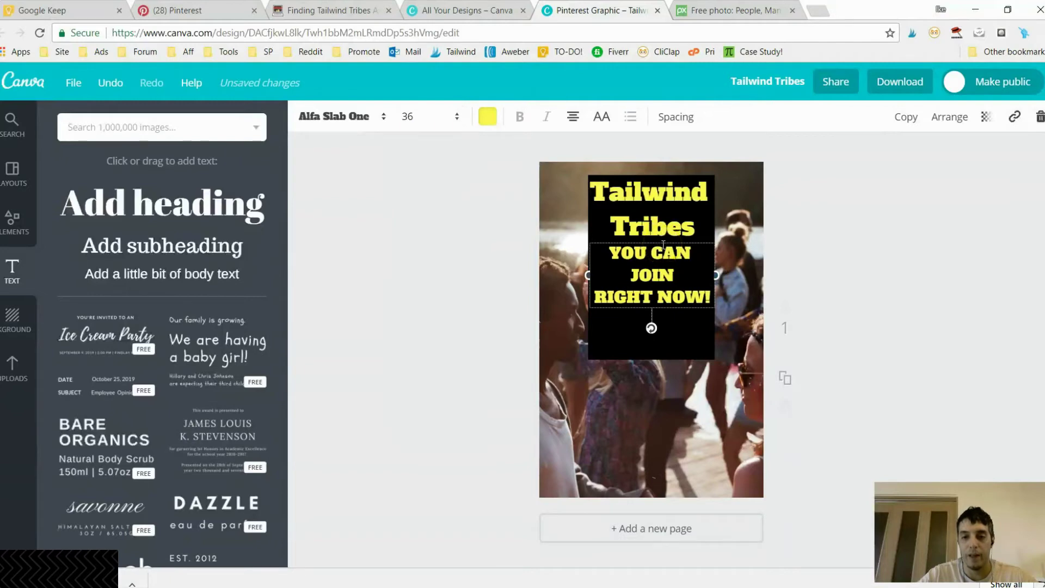
click(635, 302)
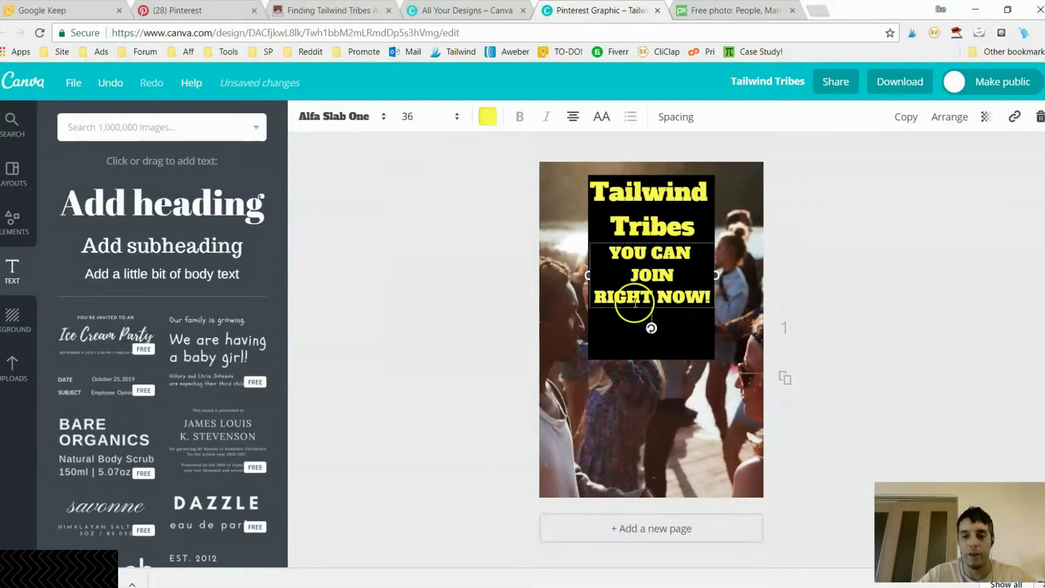
Change the colour of the "YOU CAN JOIN RIGHT NOW!" text to white.
click(488, 125)
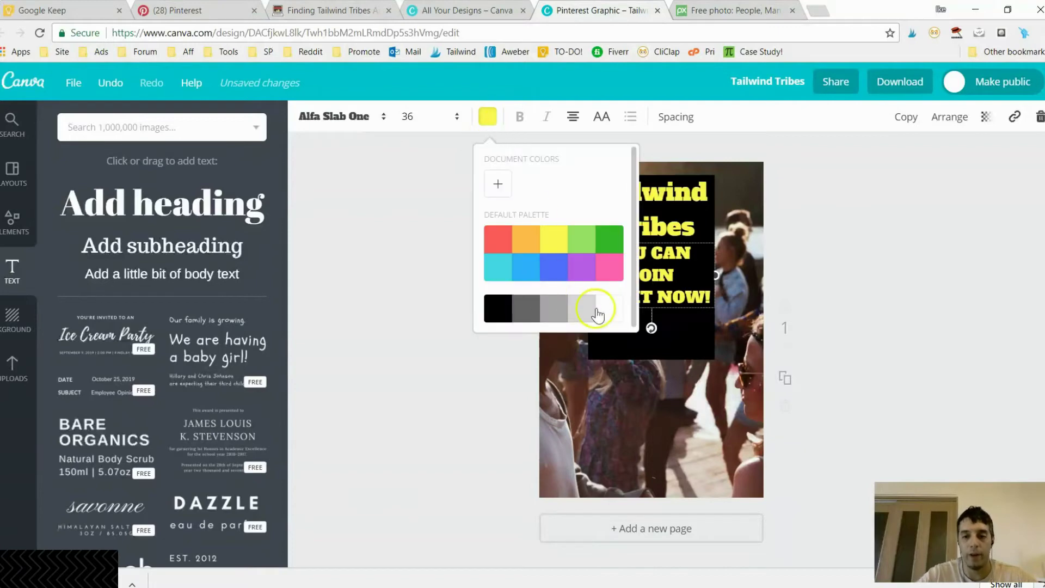
click(608, 312)
click(432, 310)
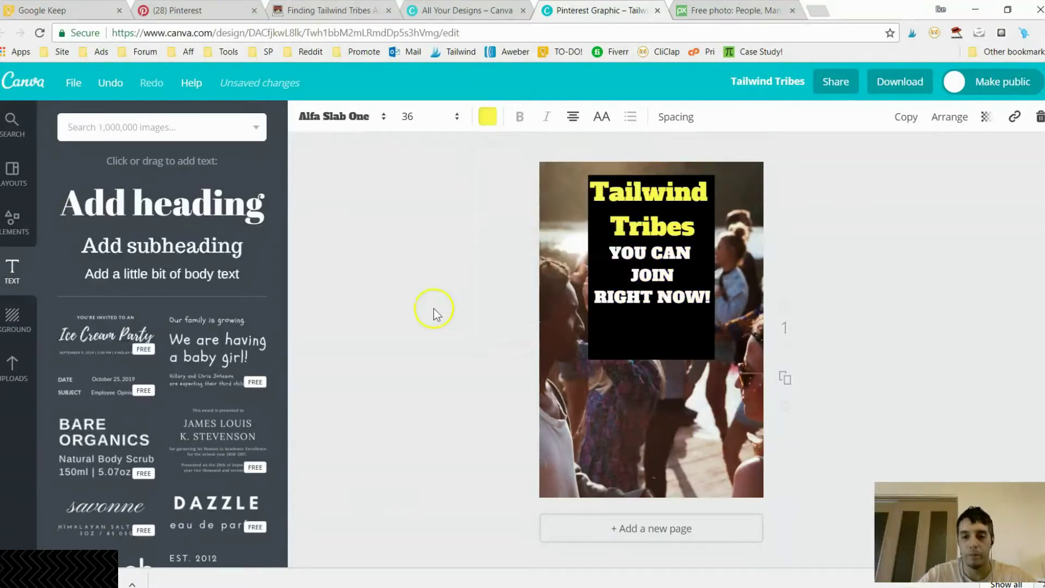
Shorten the black rectangle from its lower edge so it ends just beneath the "RIGHT NOW!" line.
click(656, 336)
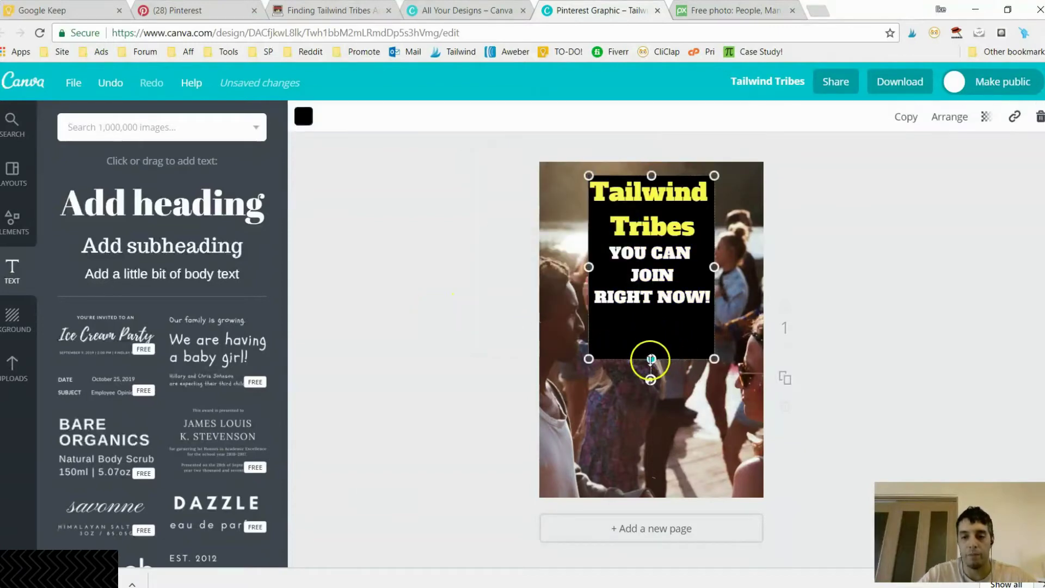
drag(651, 360, 655, 313)
click(466, 295)
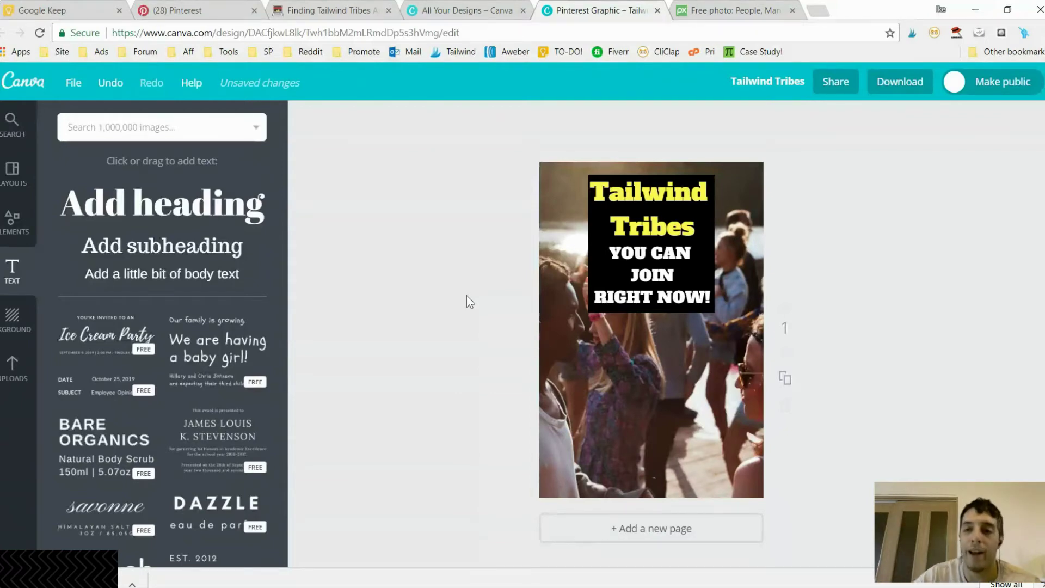
Download the finished Tailwind Tribes design as a PNG file.
click(882, 86)
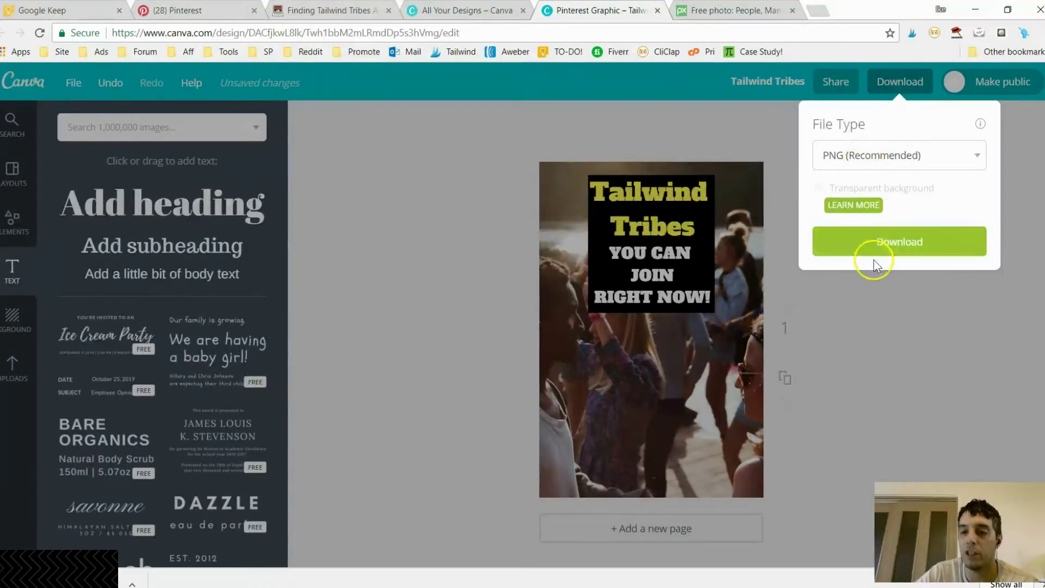
click(873, 248)
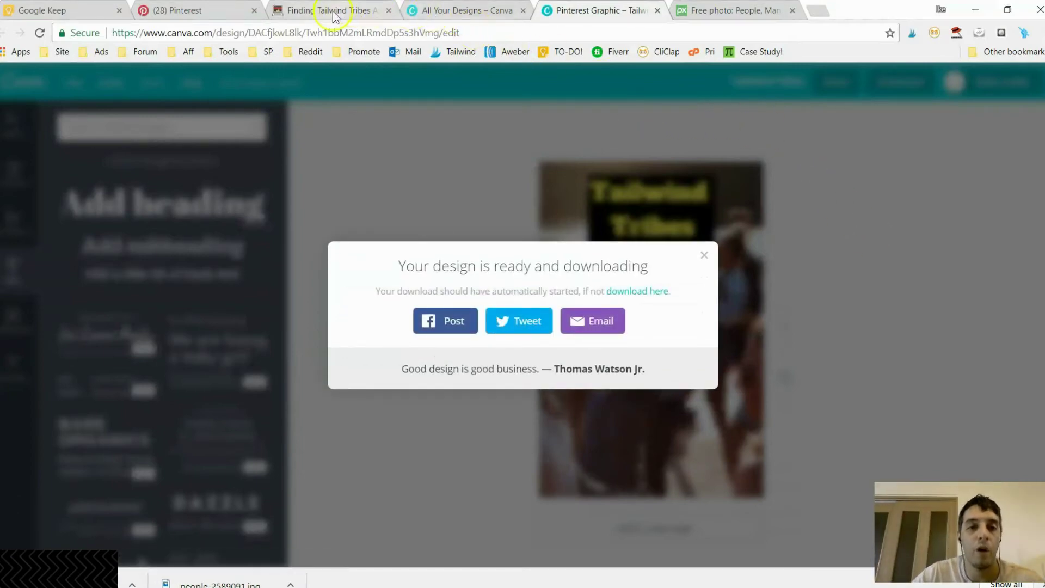
Switch to Pinterest and start a new pin from a device, choosing Tailwind Tribes.png from the Downloads folder as its image.
click(221, 13)
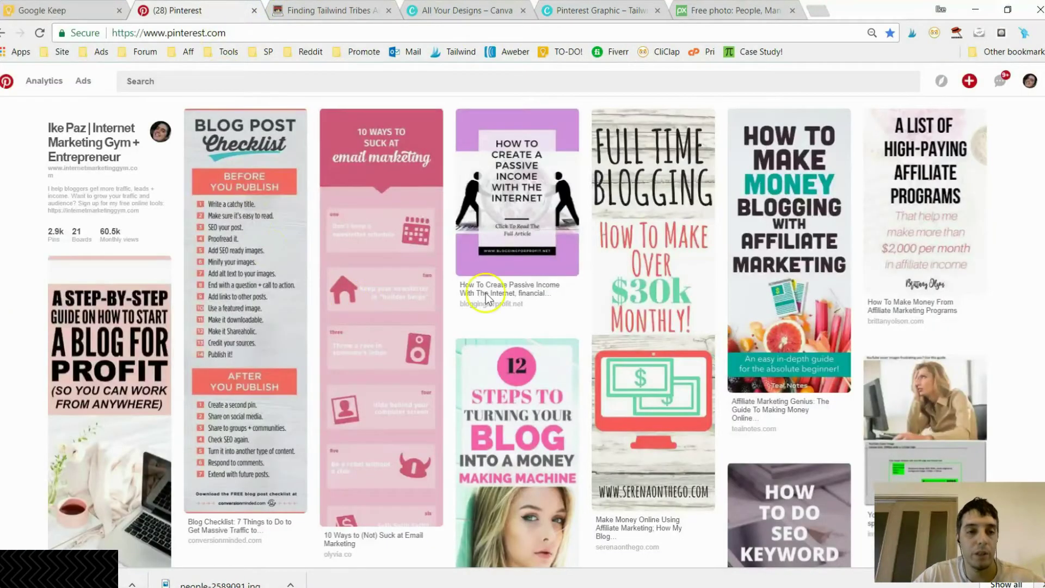
click(970, 83)
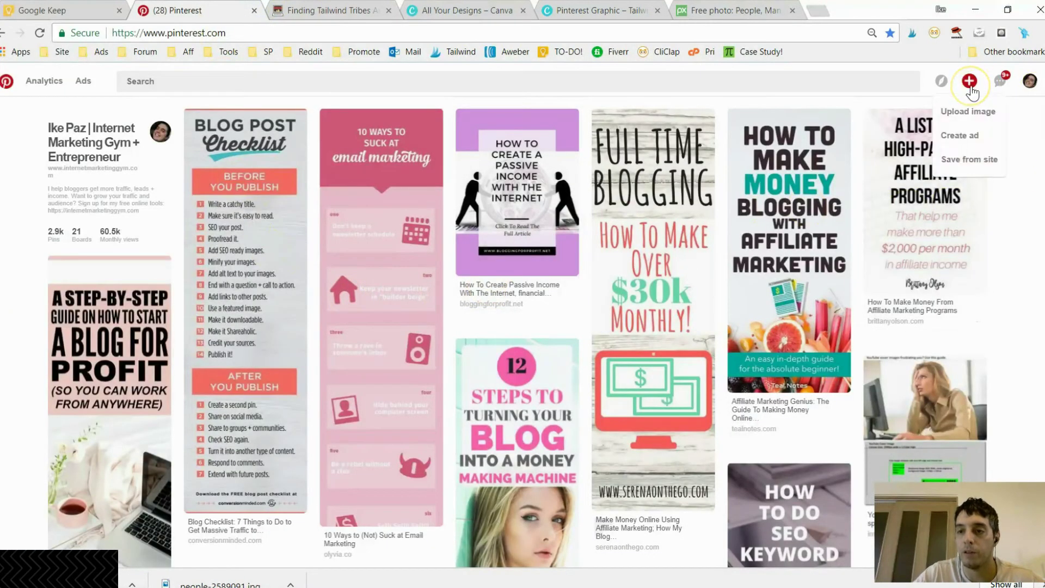
click(968, 111)
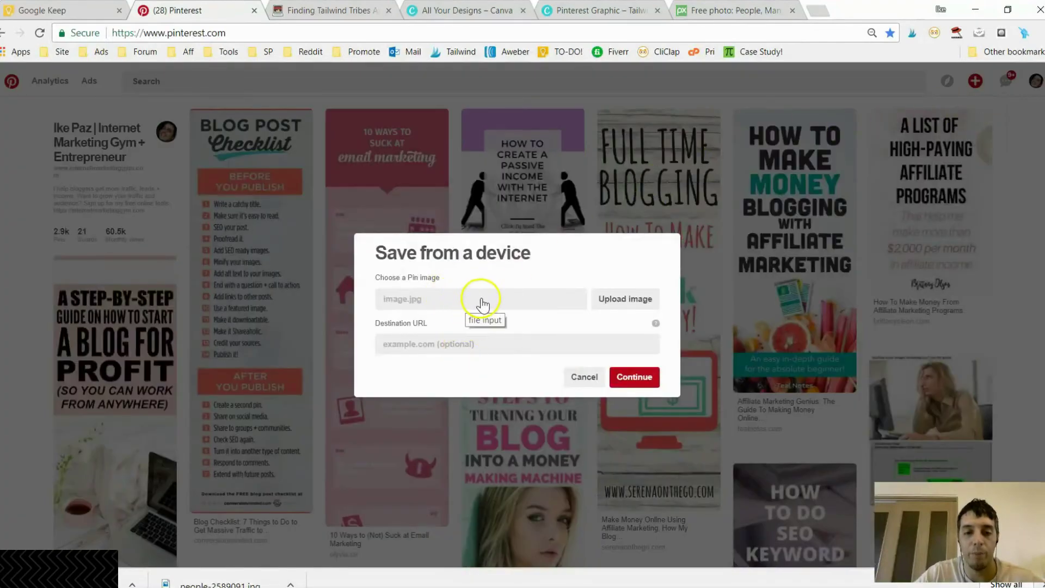
click(631, 300)
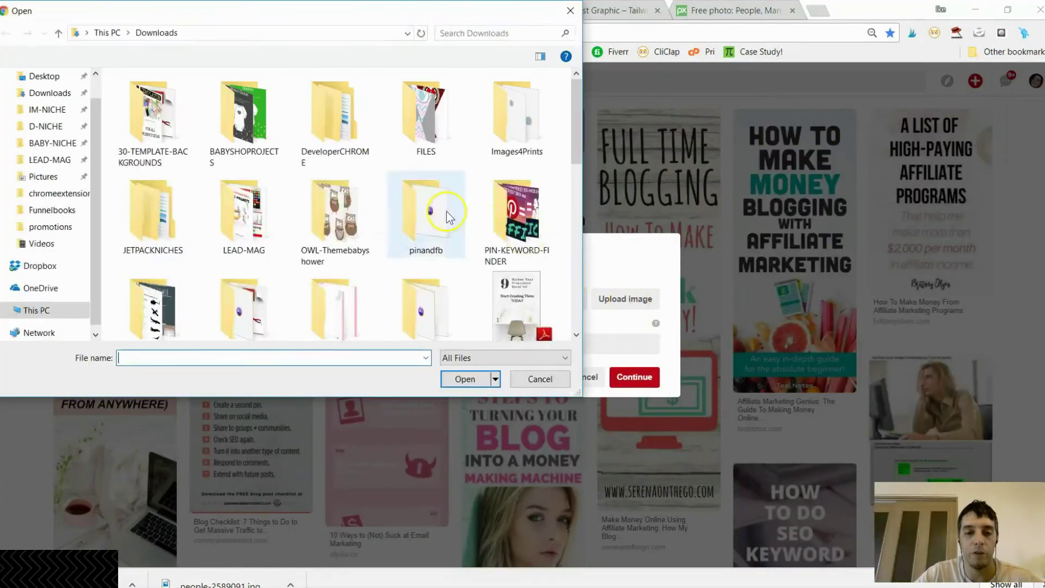
scroll(372, 208, down, 10)
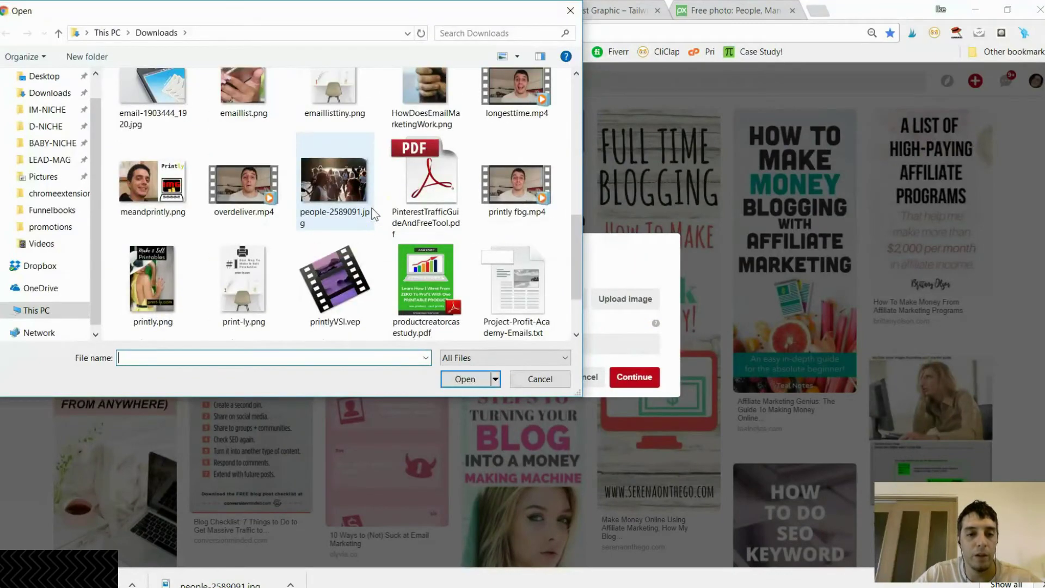
scroll(371, 208, up, 1)
scroll(371, 208, up, 3)
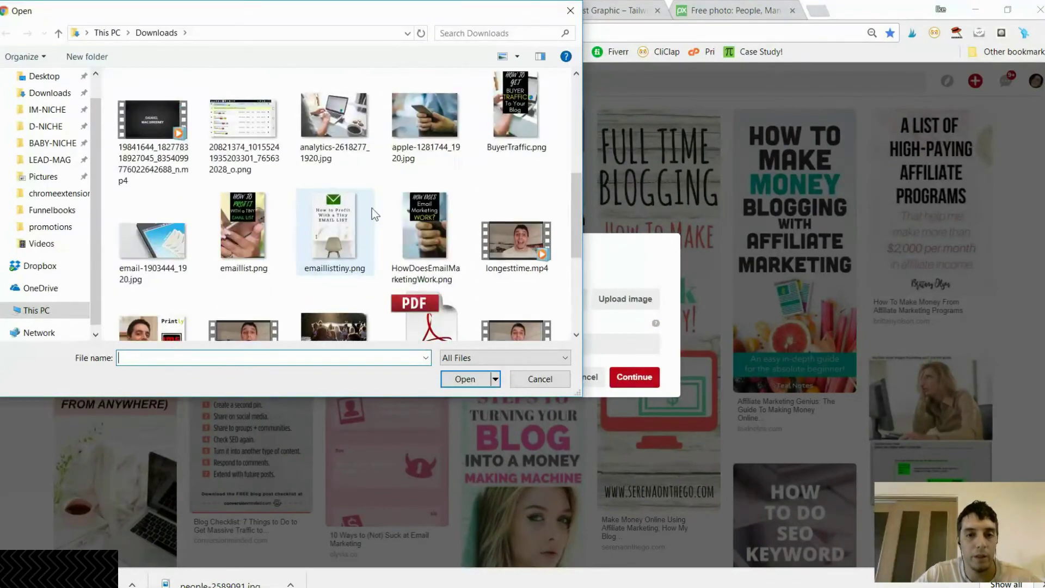
scroll(371, 208, up, 3)
scroll(371, 208, down, 5)
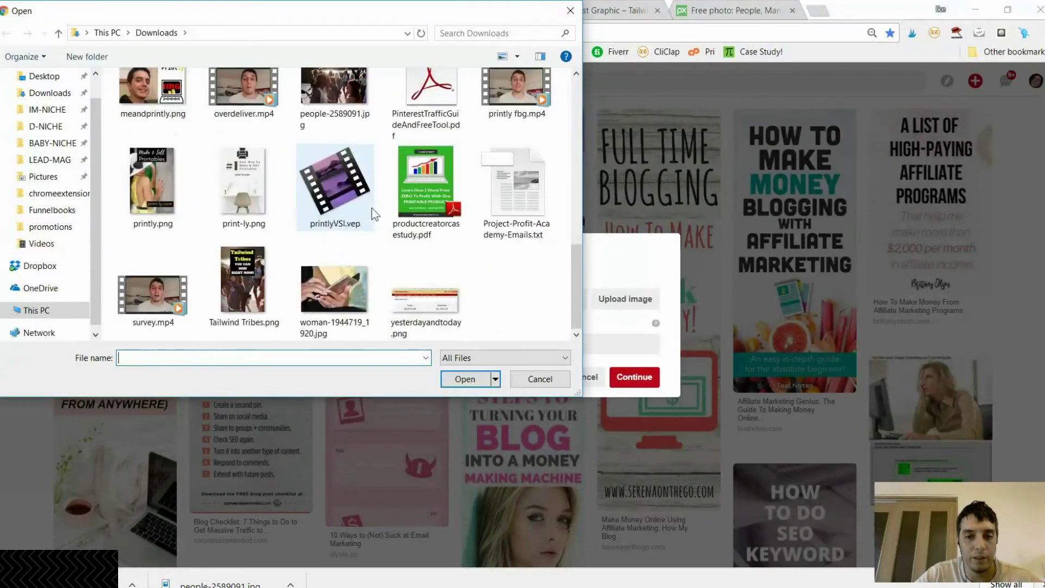
click(236, 286)
double_click(236, 286)
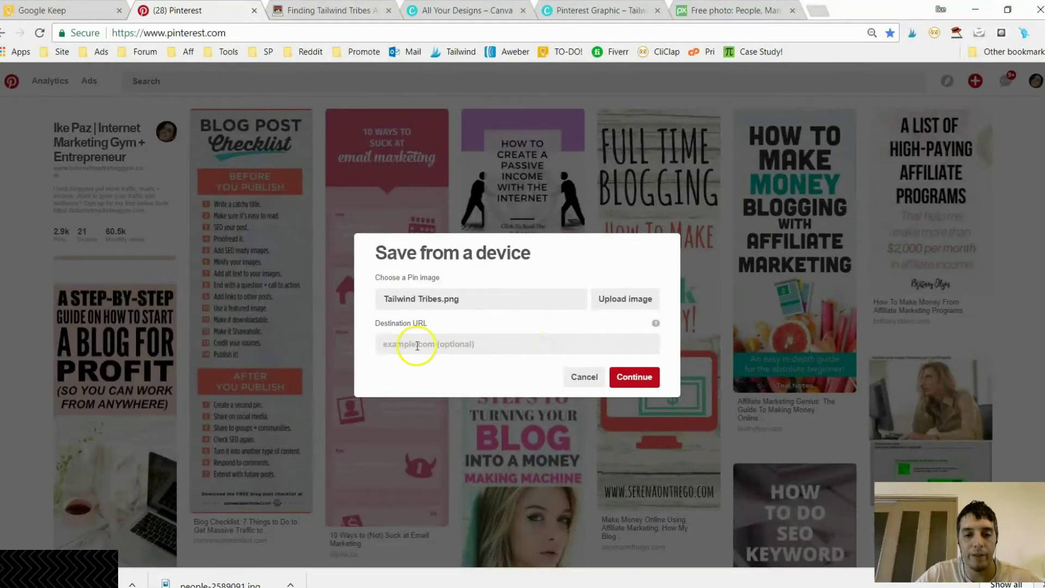
click(329, 10)
click(301, 32)
right_click(302, 33)
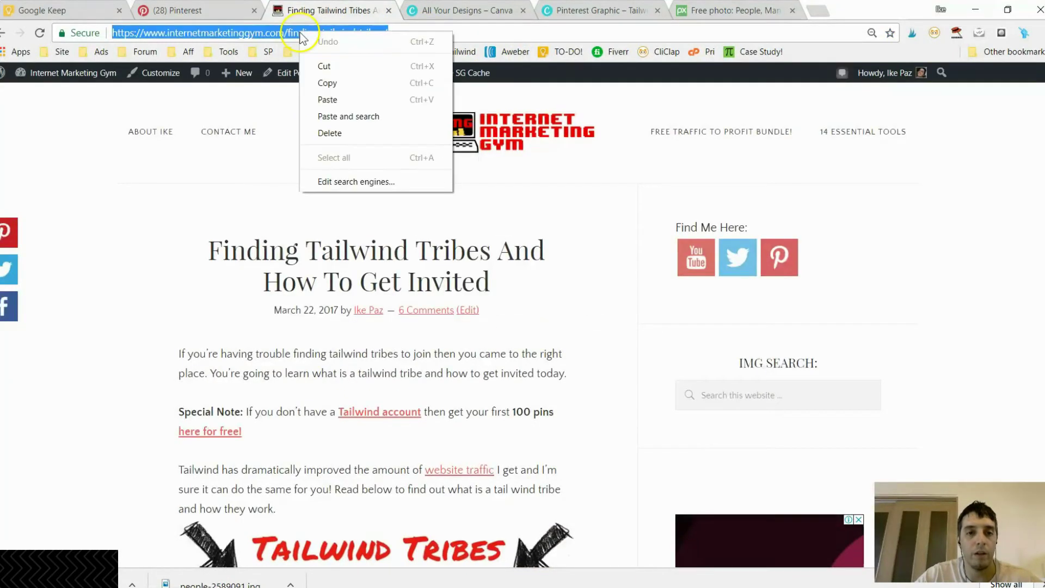
click(327, 83)
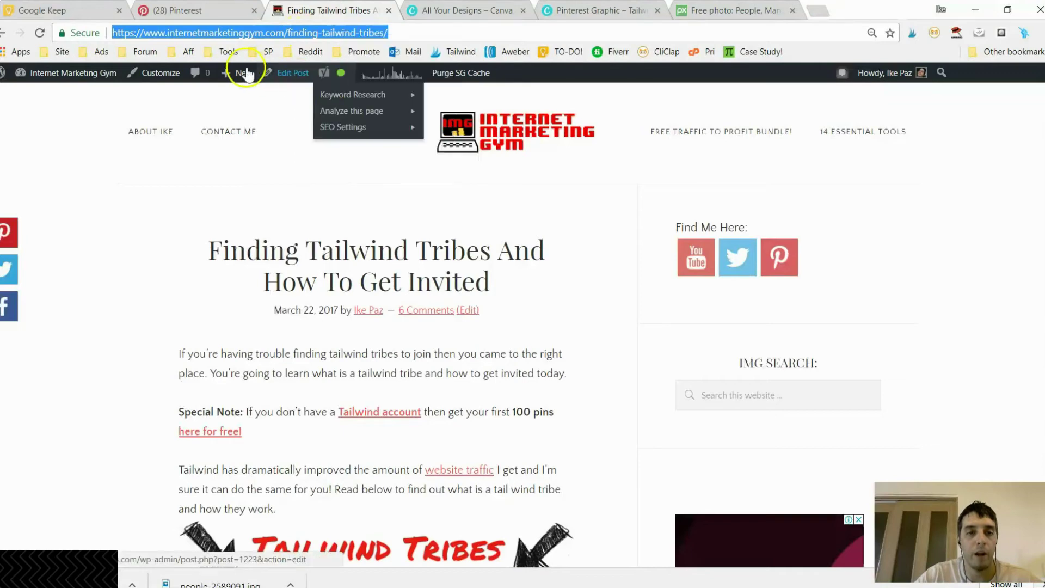
click(231, 12)
click(490, 353)
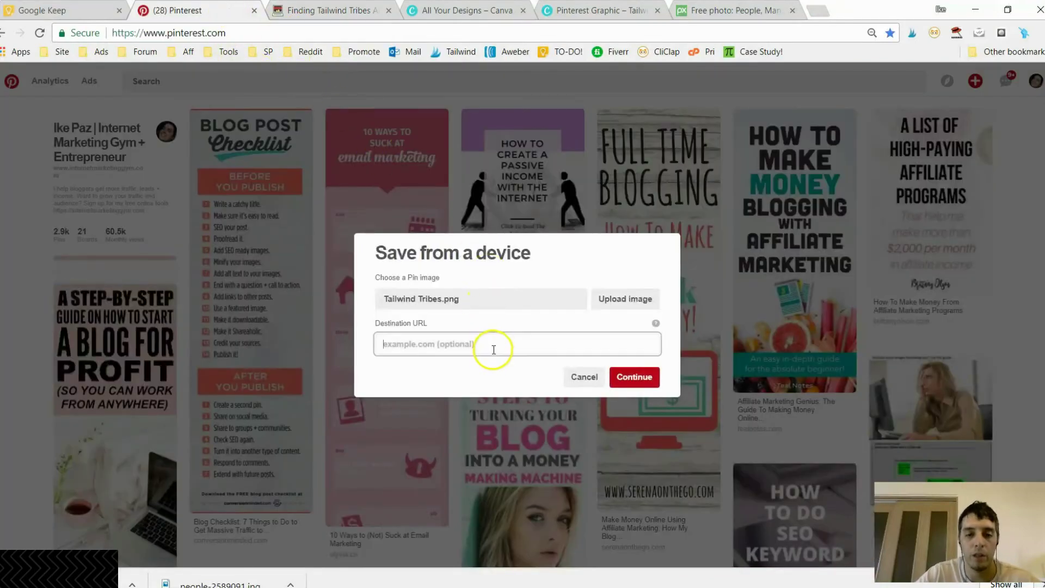
right_click(494, 347)
click(534, 431)
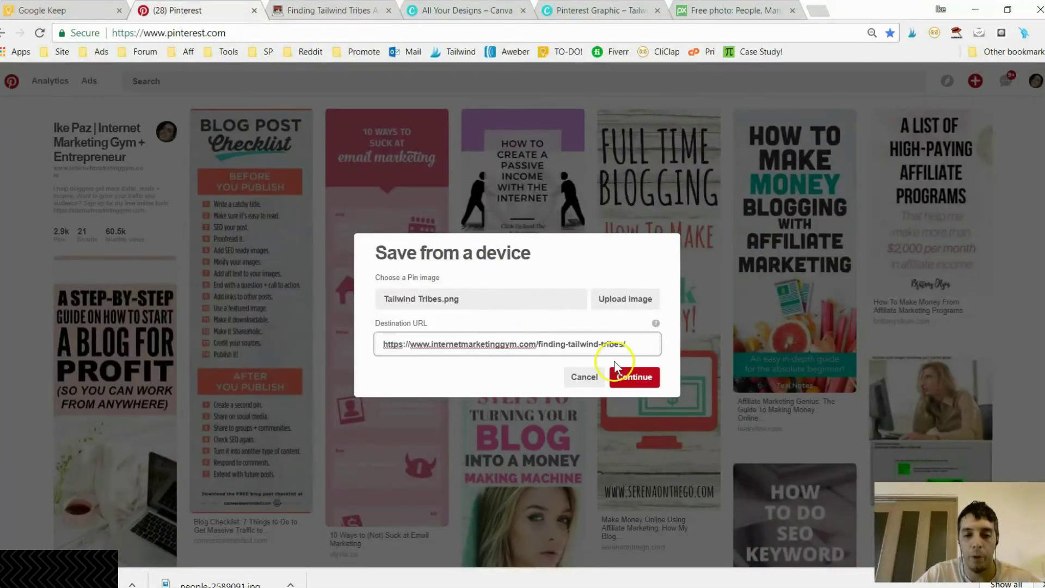
click(619, 381)
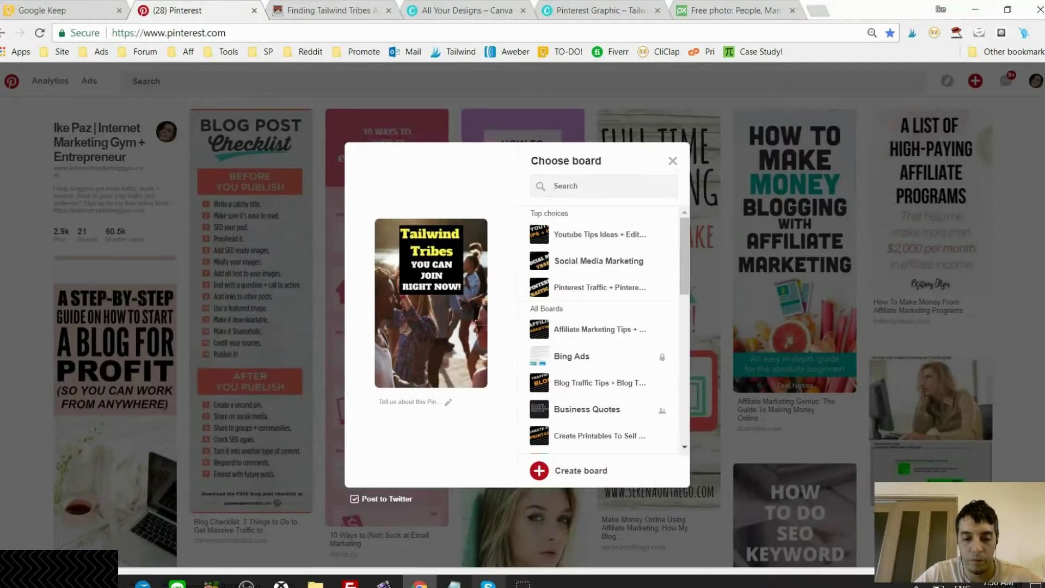
Copy the whole prepared description, from "Are you looking for tailwind tribes" through "tailwind tribes list", from Notepad into the pin's description and review it.
click(489, 582)
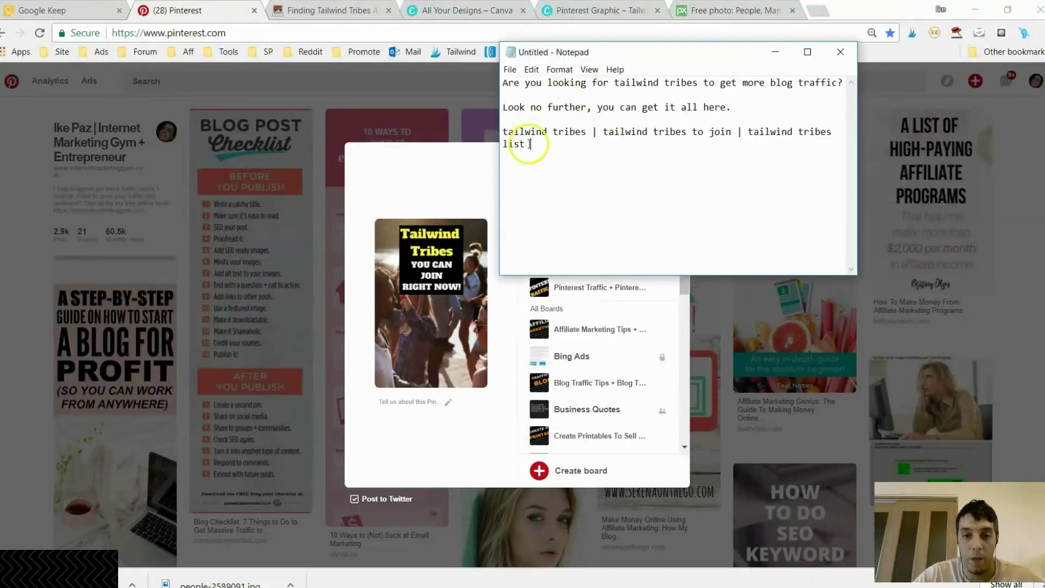
drag(531, 145, 498, 82)
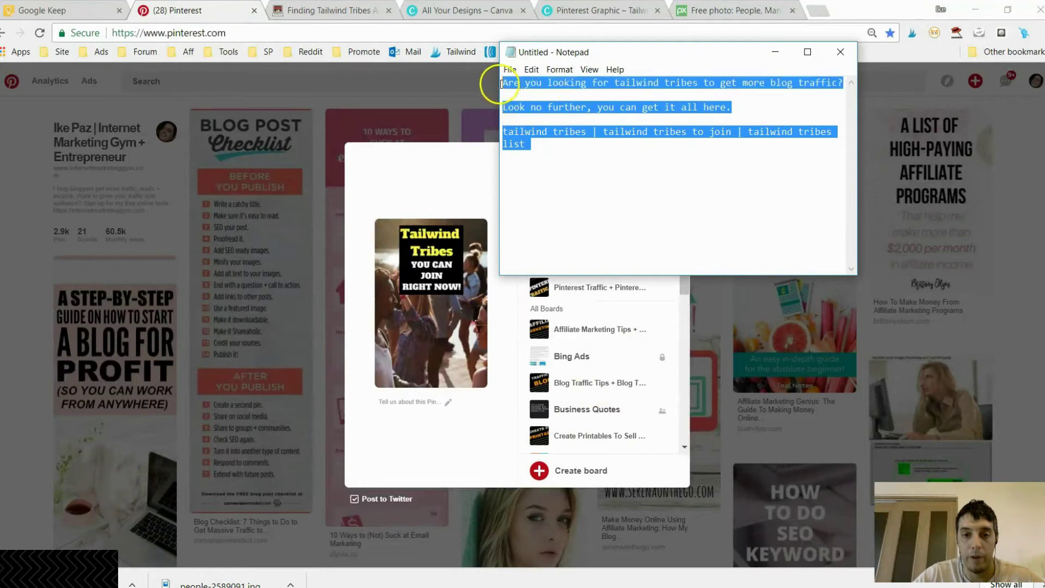
right_click(498, 82)
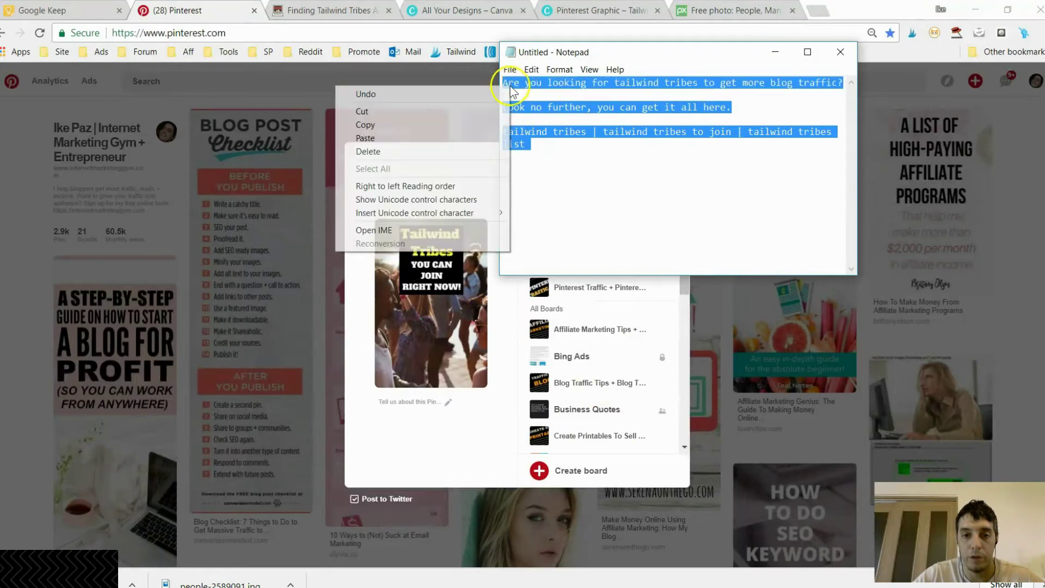
click(467, 125)
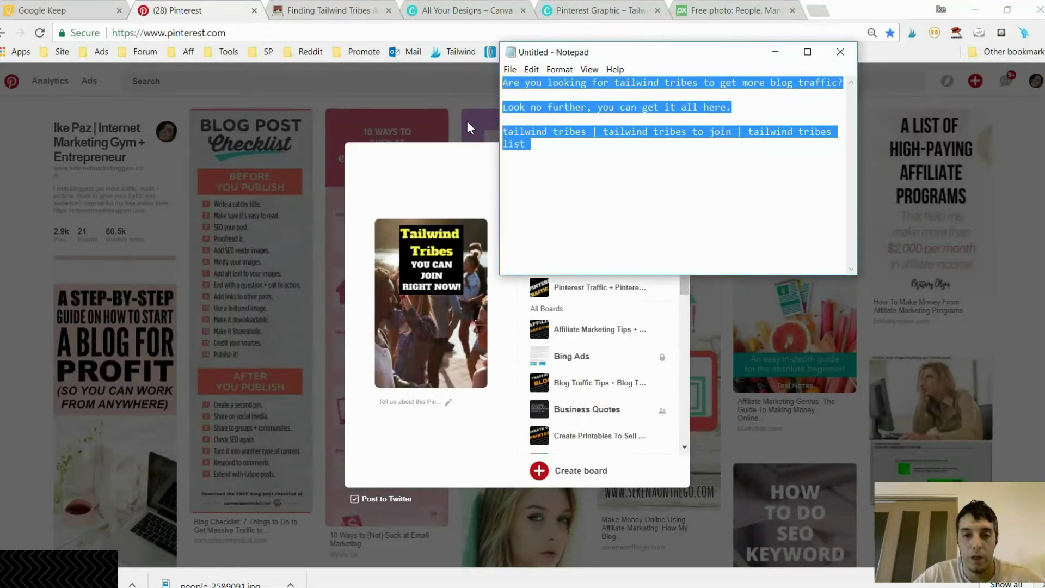
click(400, 411)
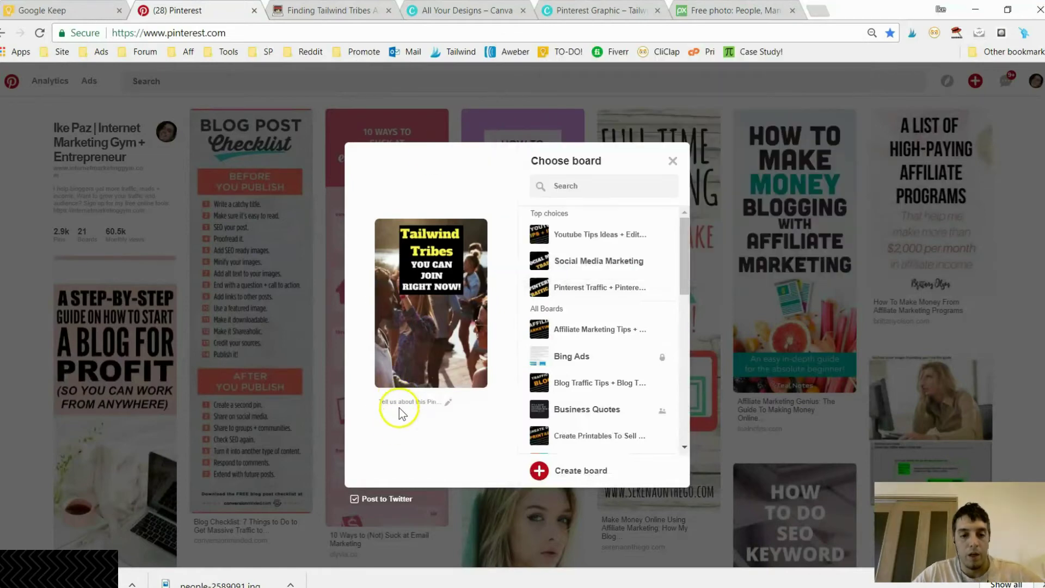
click(403, 401)
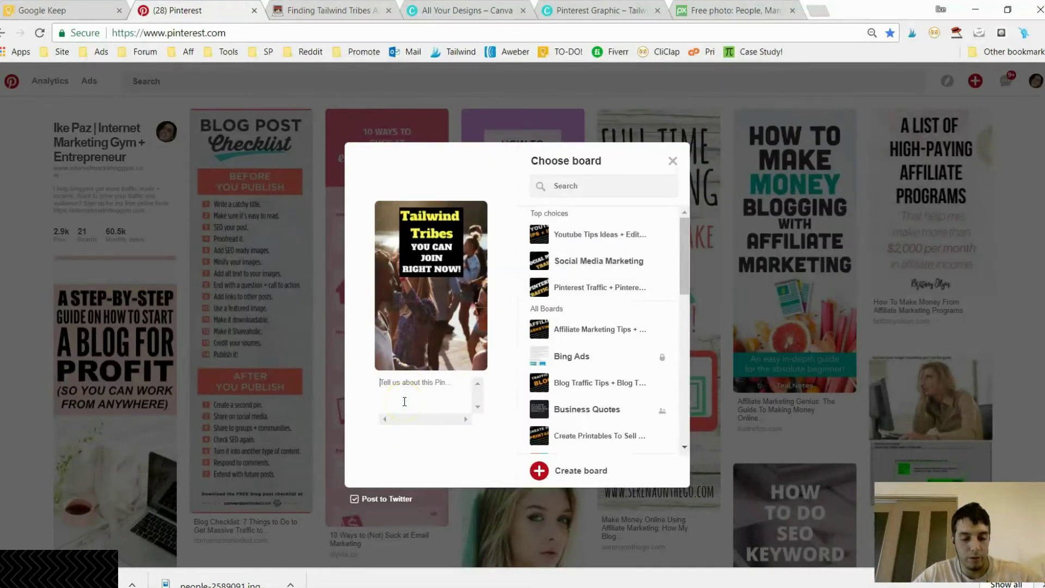
key(ctrl+v)
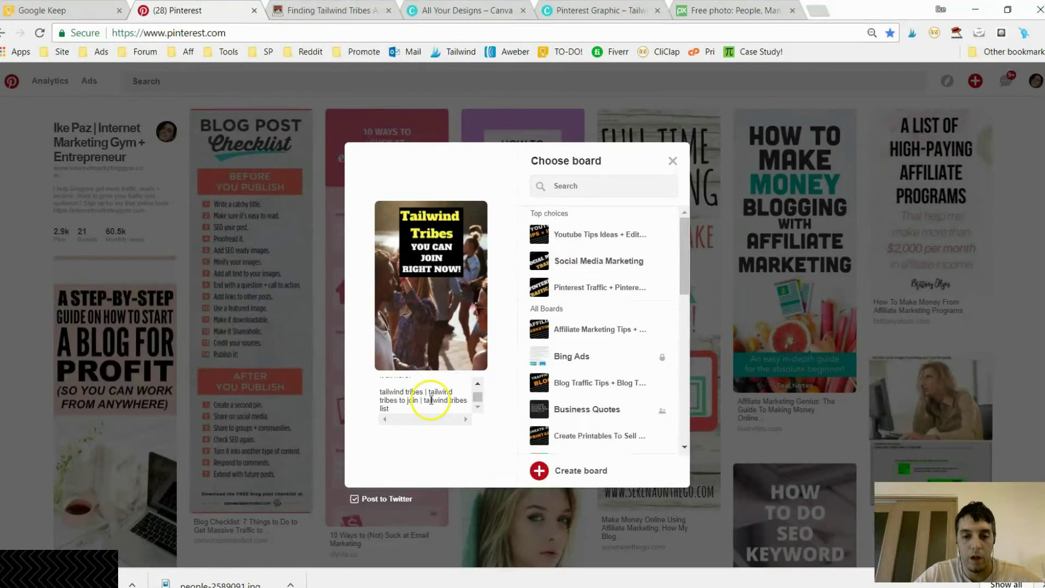
scroll(435, 400, up, 5)
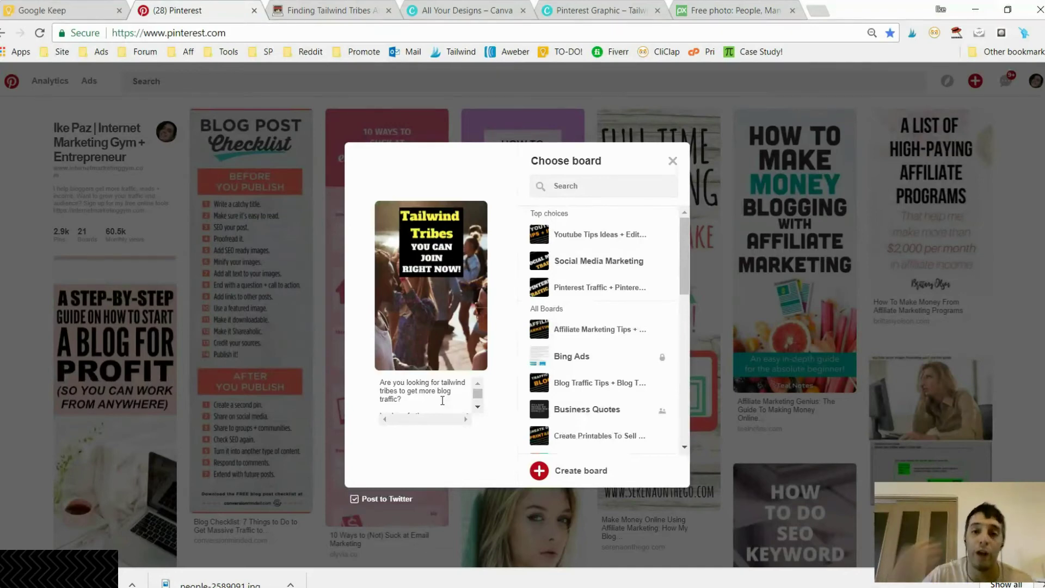
click(441, 399)
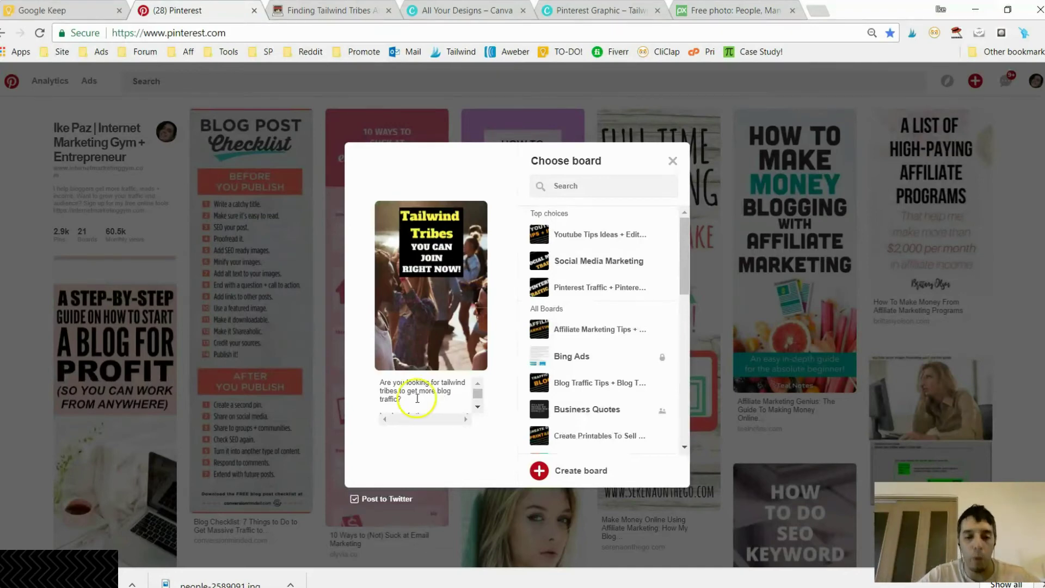
scroll(436, 395, down, 2)
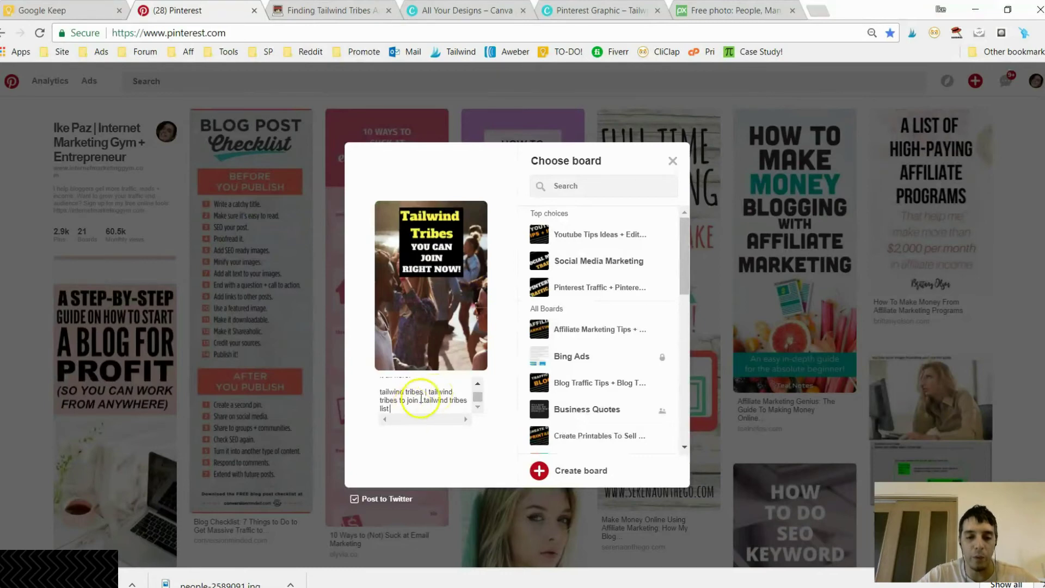
click(435, 393)
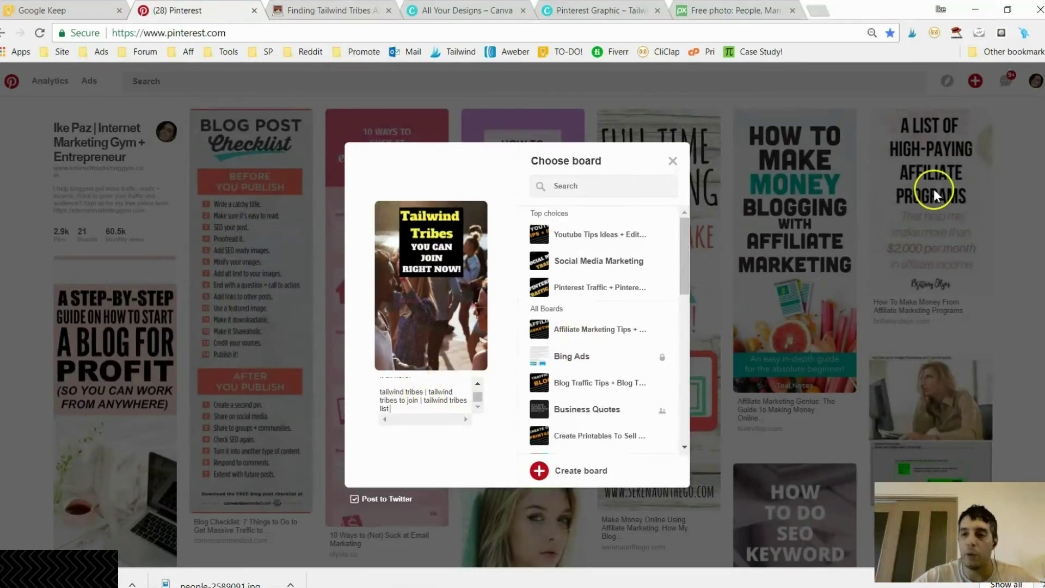
Look up related keywords for "tailwind" in the Pin Keyword Finder extension and return to the pin's description.
click(957, 35)
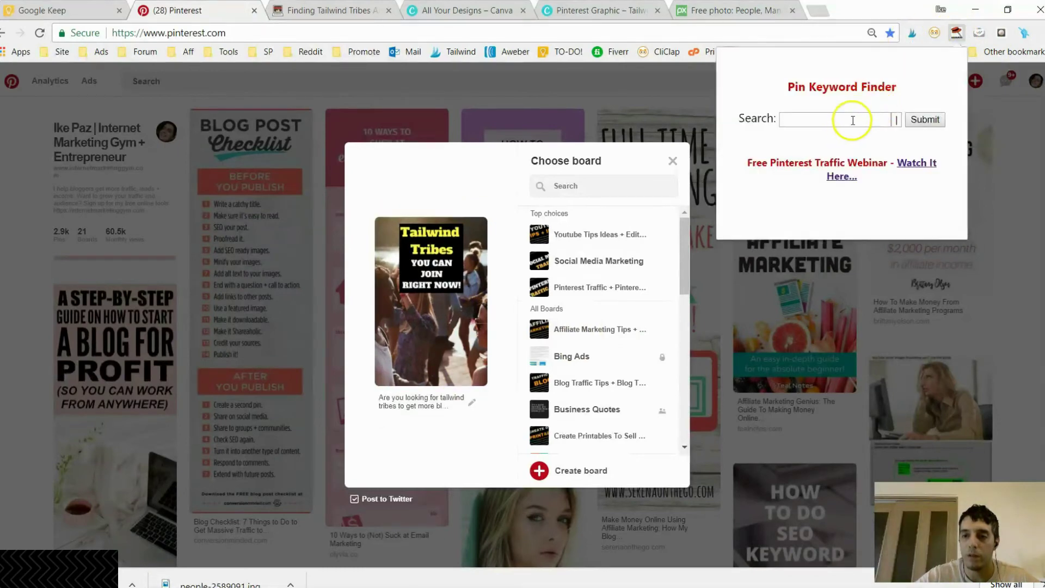
click(853, 119)
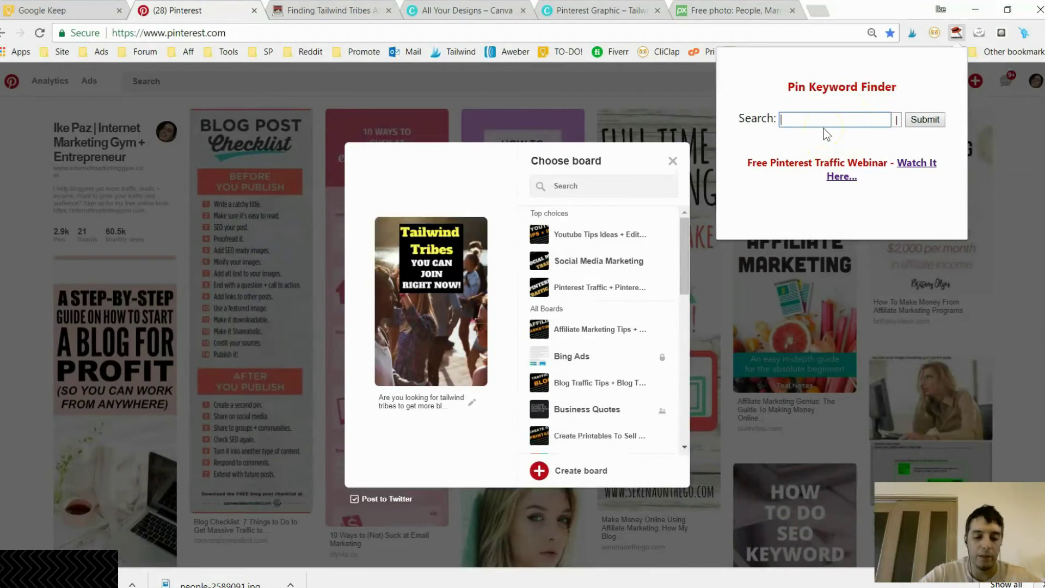
text(tailwind)
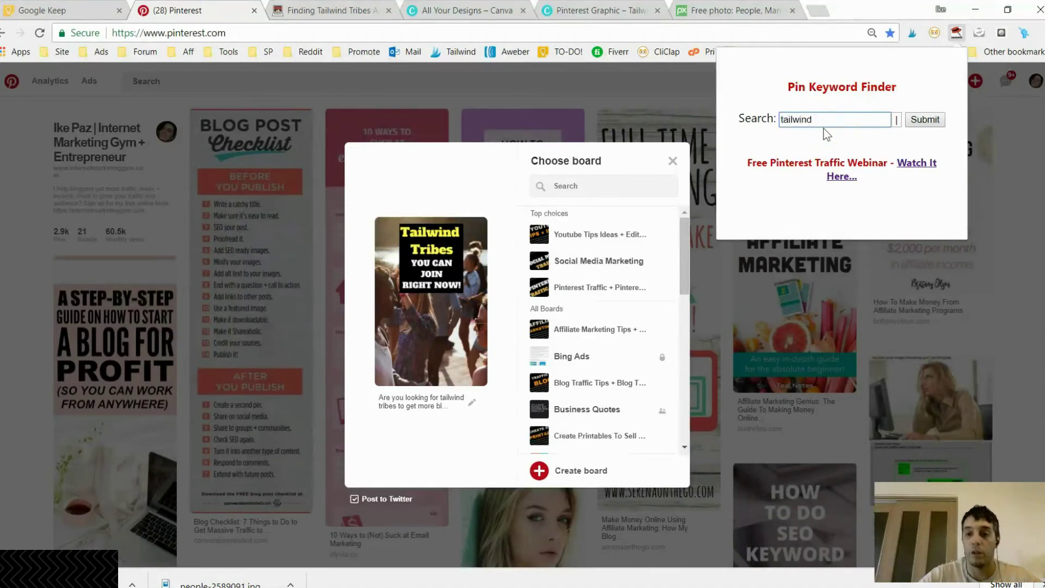
key(Return)
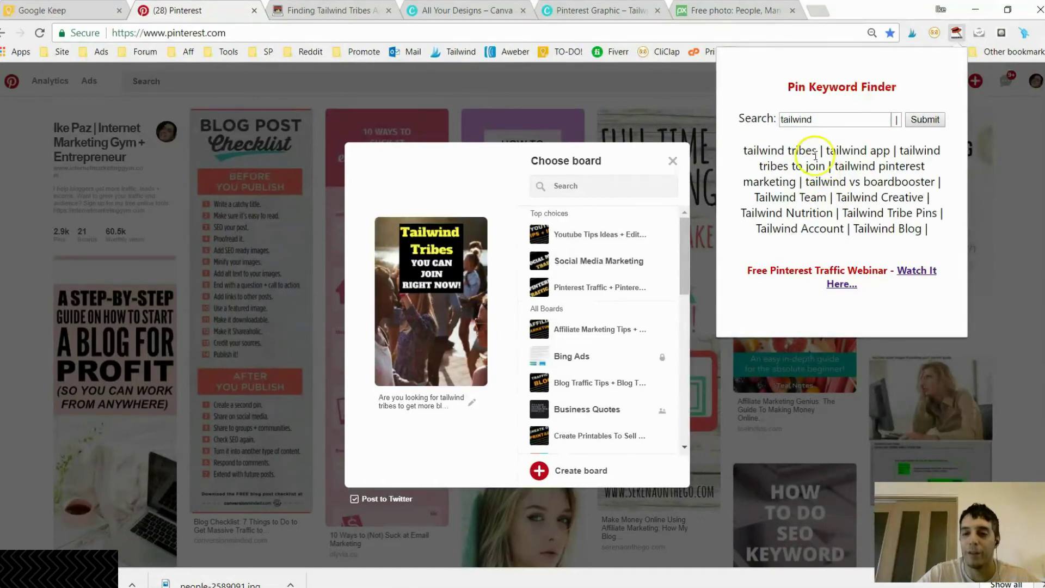
click(429, 408)
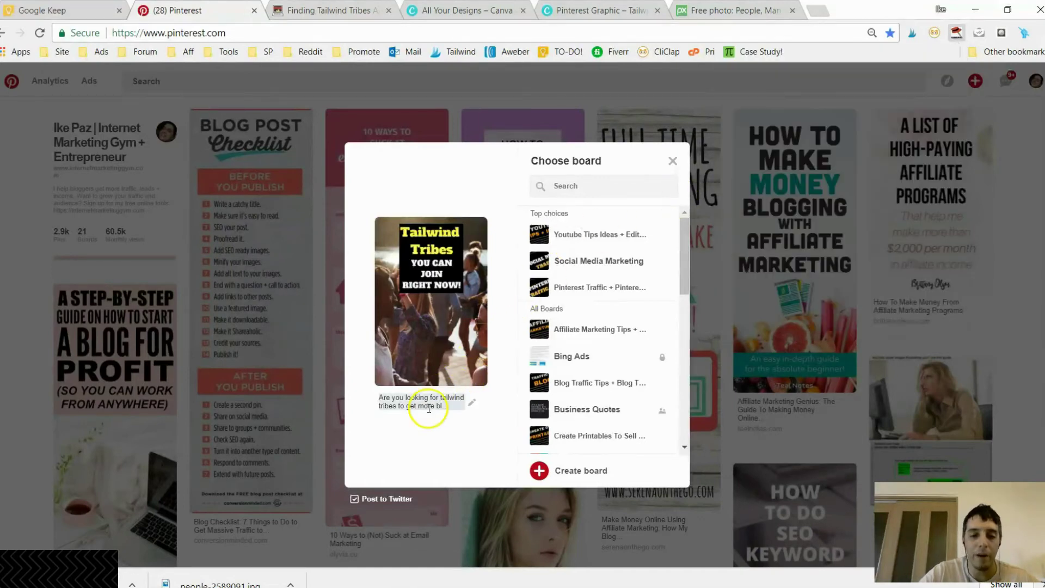
Turn "tailwind tribes" in the first sentence of the pin's description into the hashtag #tailwindtribes.
scroll(429, 408, up, 3)
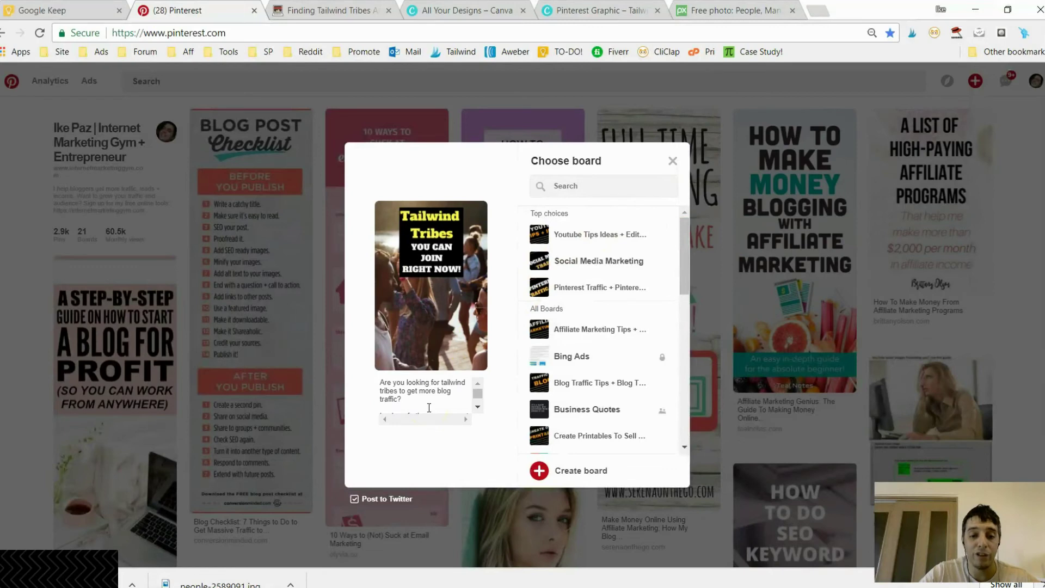
click(438, 403)
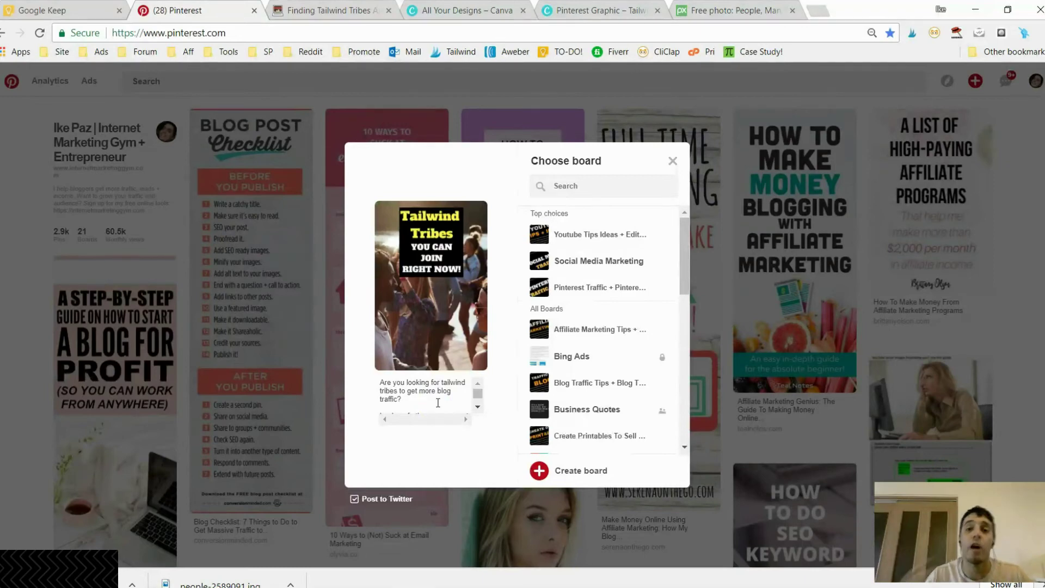
mouse_move(438, 403)
mouse_down()
mouse_move(415, 401)
mouse_move(444, 384)
mouse_move(438, 393)
mouse_move(451, 401)
mouse_move(396, 401)
mouse_move(462, 389)
mouse_move(449, 388)
mouse_up()
text(#)
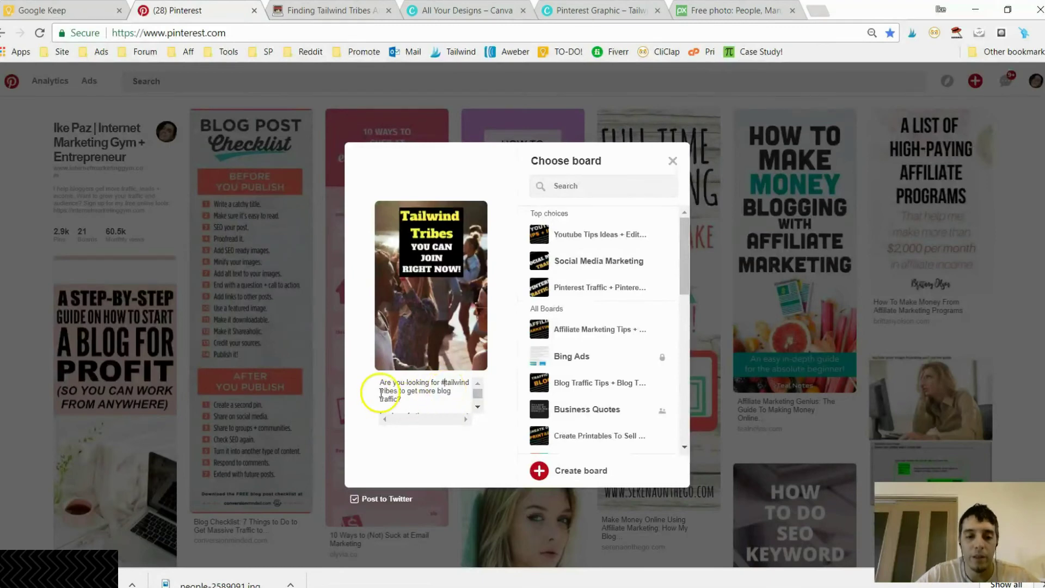
key(BackSpace)
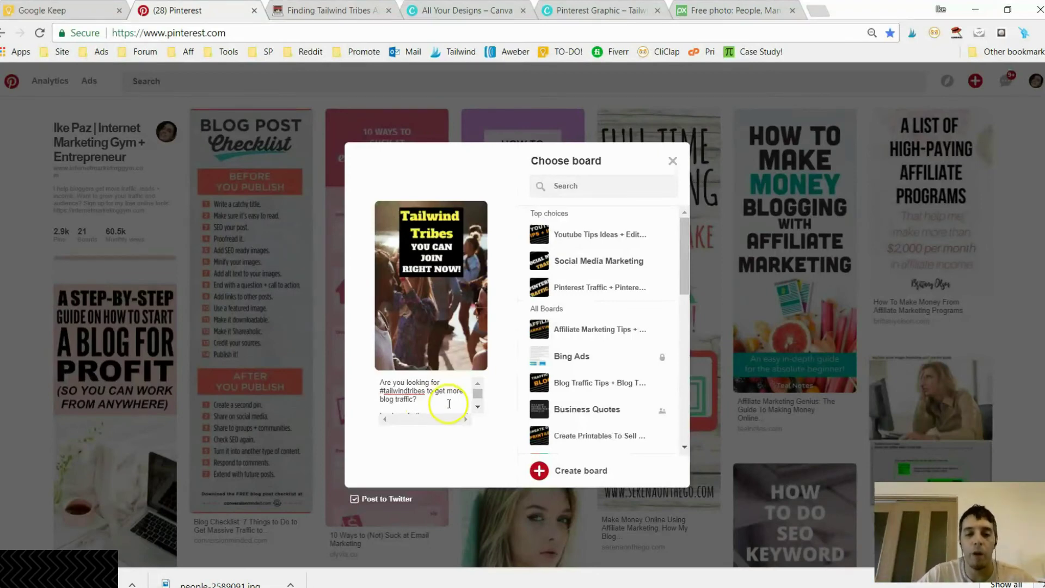
Place the text cursor after "Look no further, you can get it all here." in the pin's description.
click(478, 406)
click(477, 383)
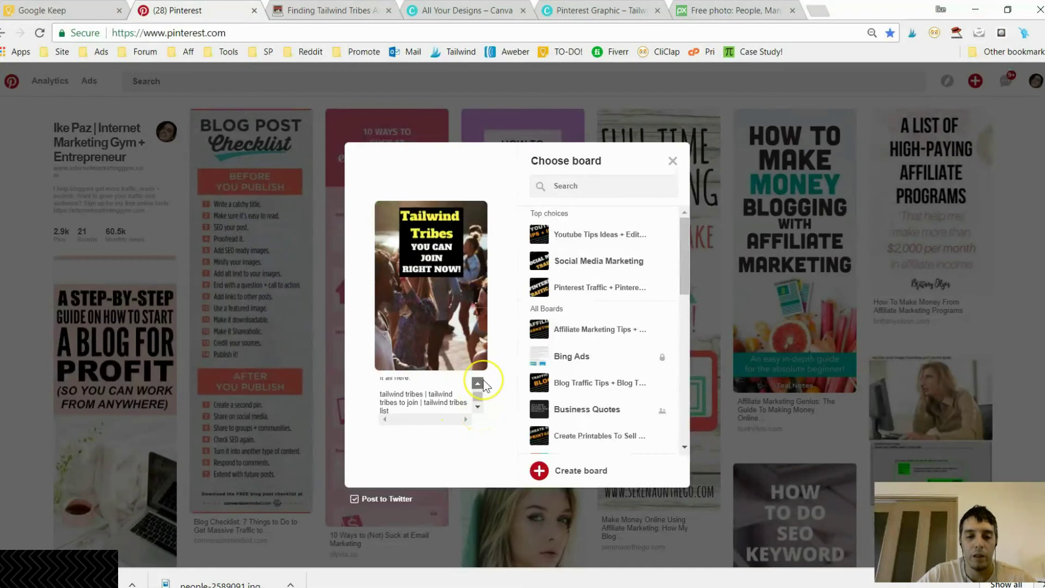
click(477, 384)
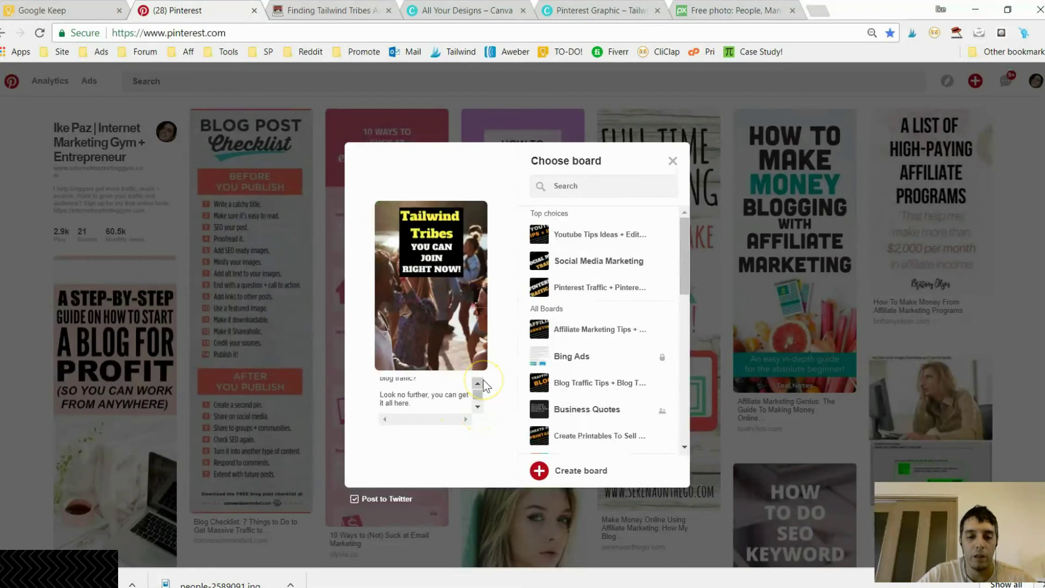
click(430, 402)
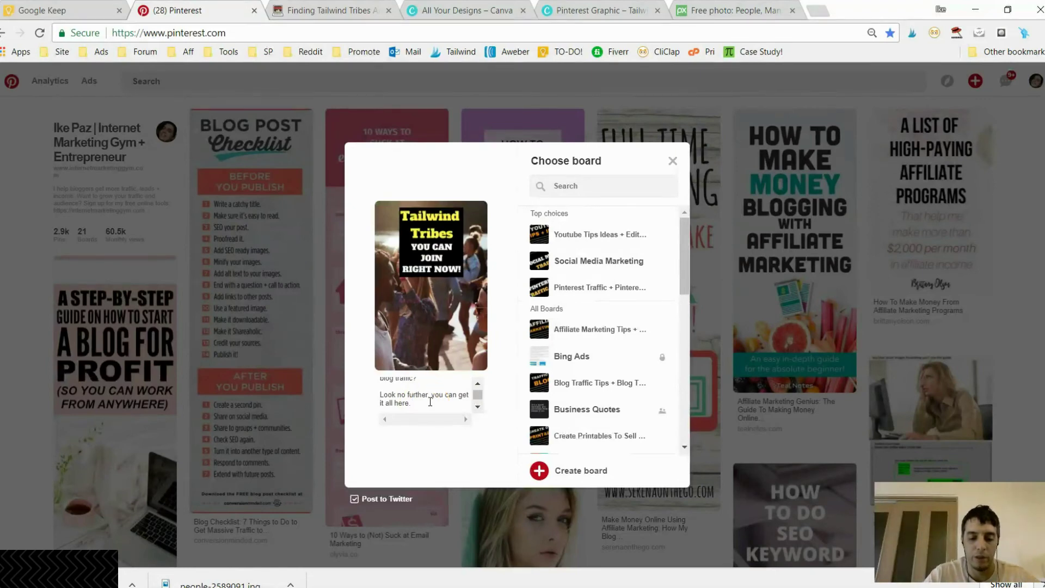
text(Learn to)
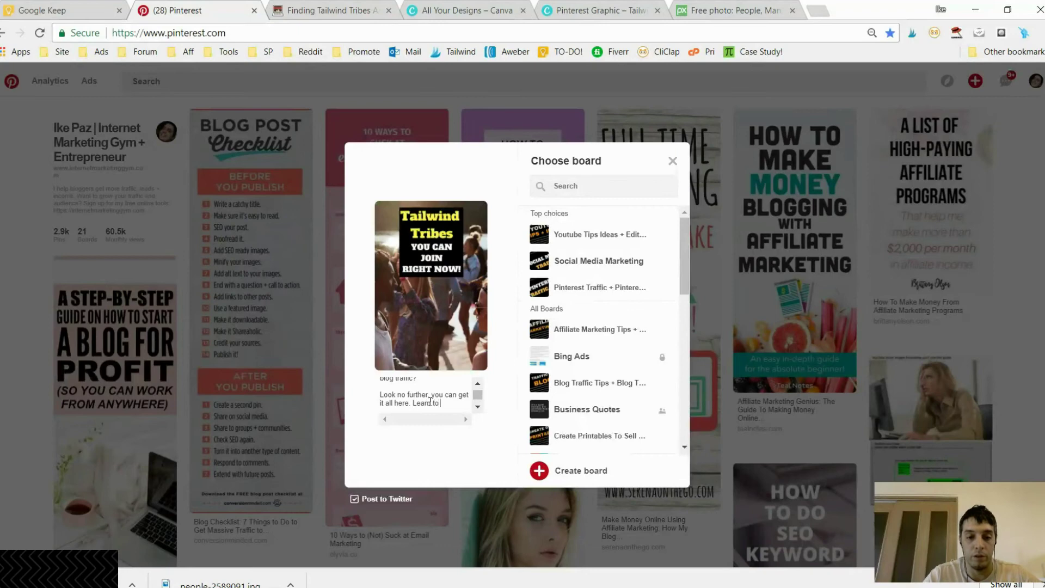
text( get)
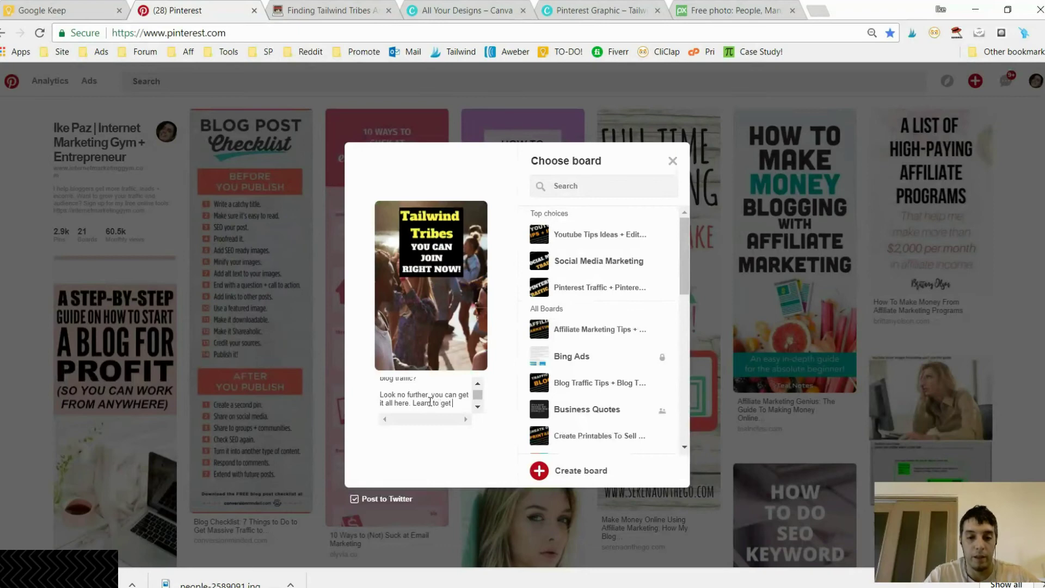
key(BackSpace)
key(BackSpace)
key(BackSpace)
key(BackSpace)
key(BackSpace)
key(BackSpace)
key(BackSpace)
key(BackSpace)
key(BackSpace)
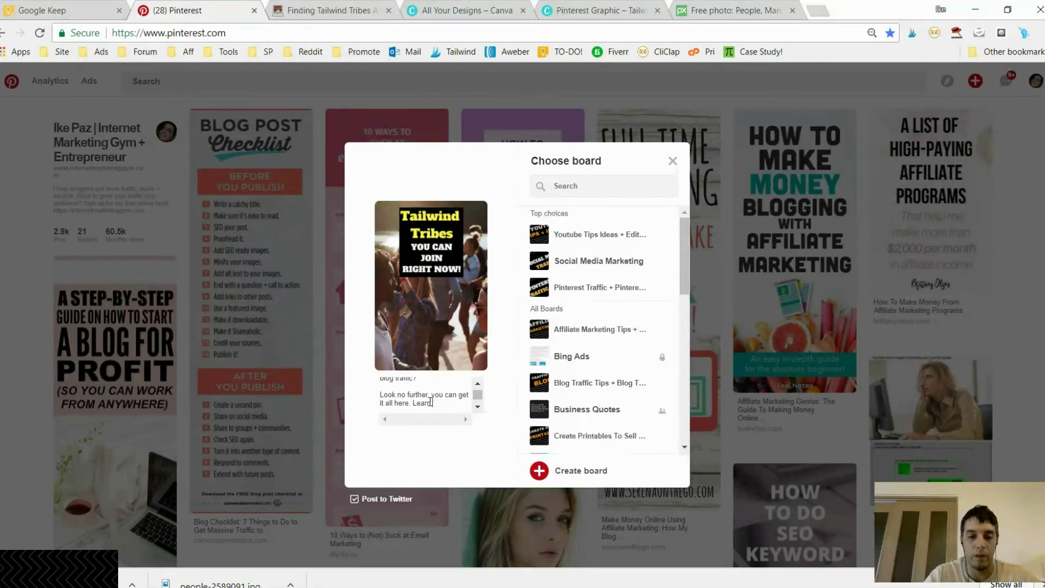
Add the sentence "Get a ton of traffic to your blog with Tailwind." after "you can get it all here." in the description.
text(Get)
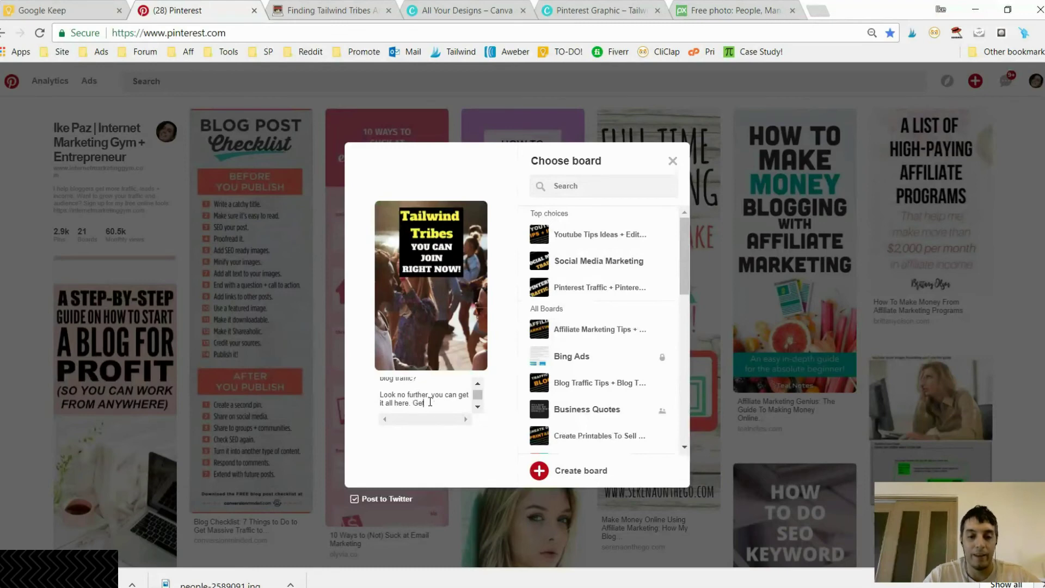
text( a ton o)
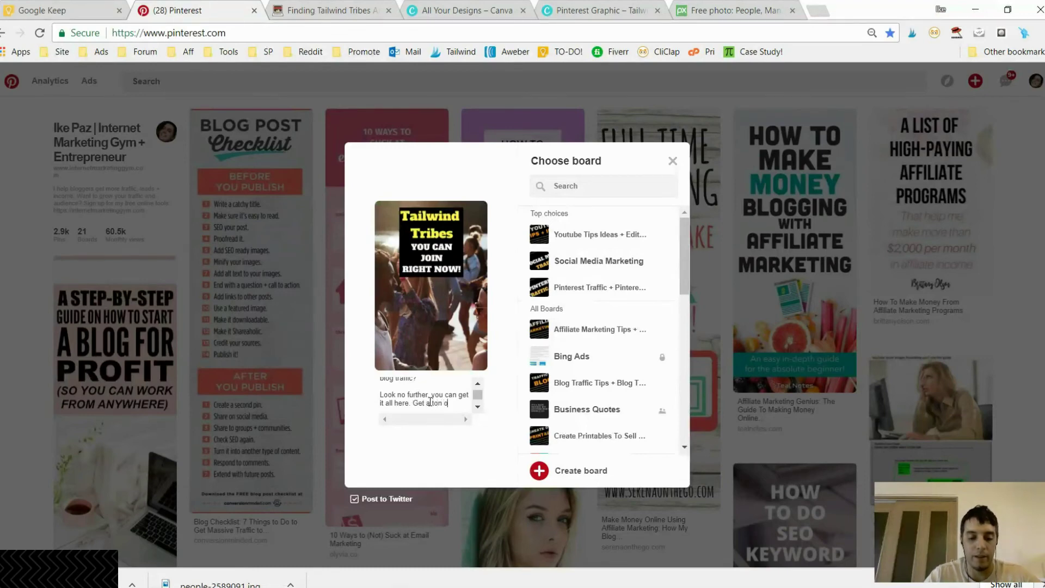
text(f traffic)
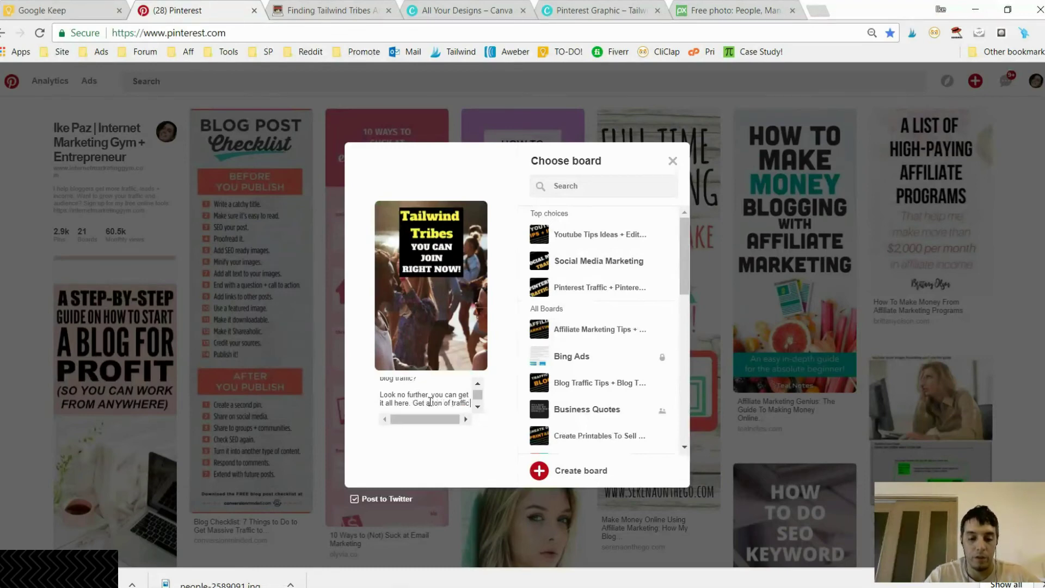
text( to your bl)
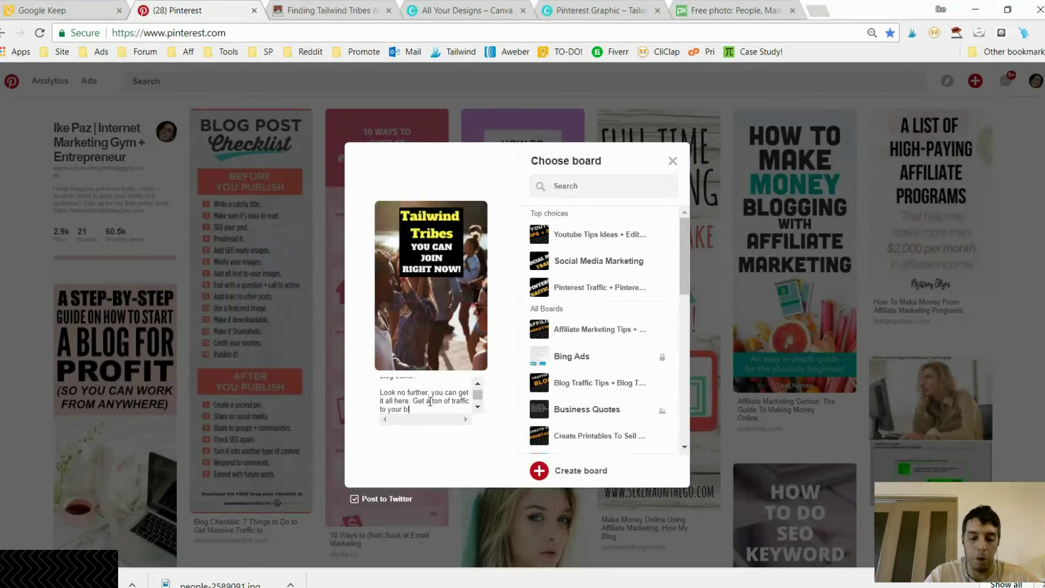
text(og with )
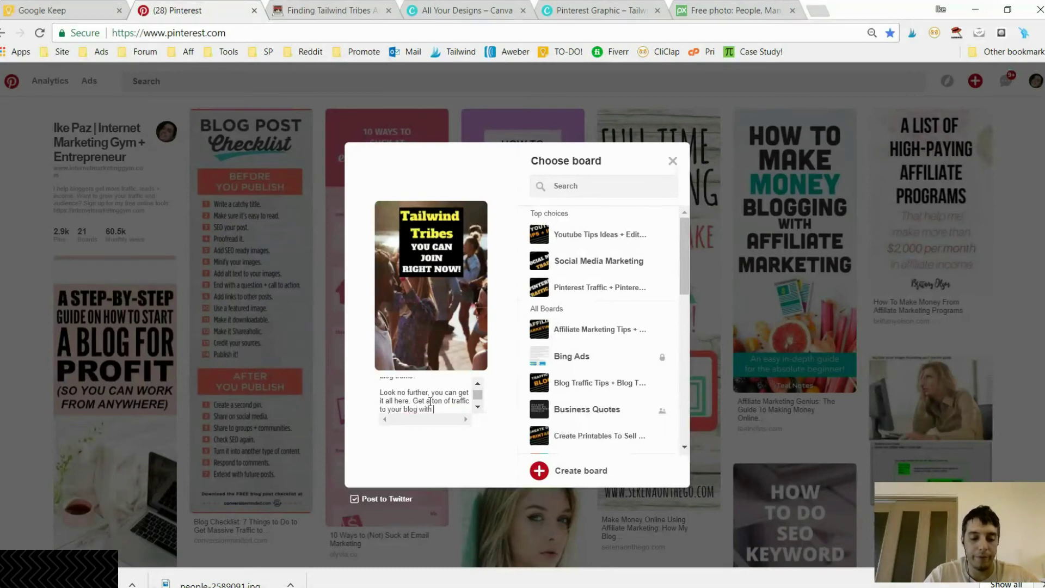
text(Tailwind.)
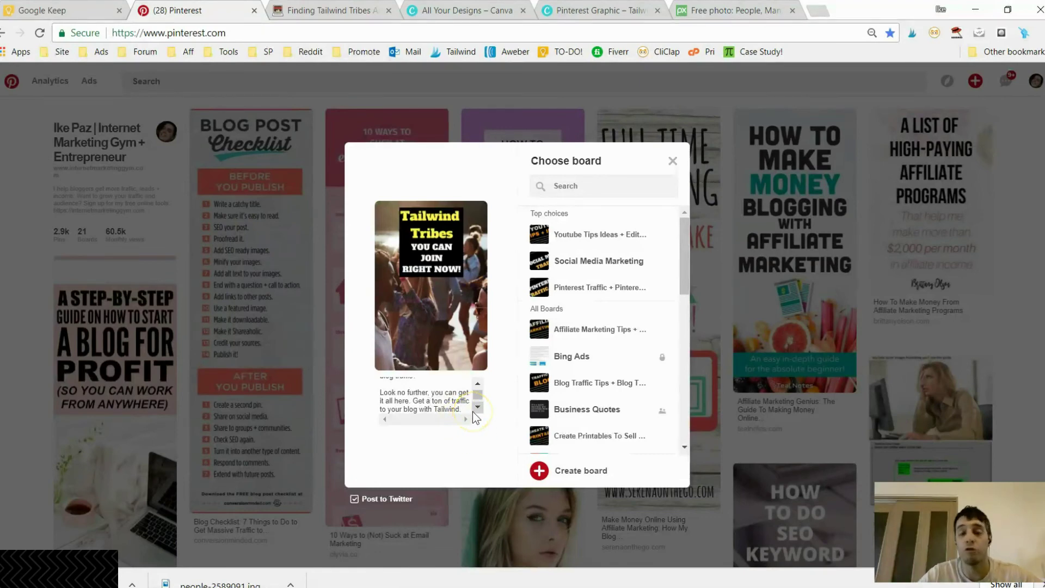
scroll(472, 412, up, 5)
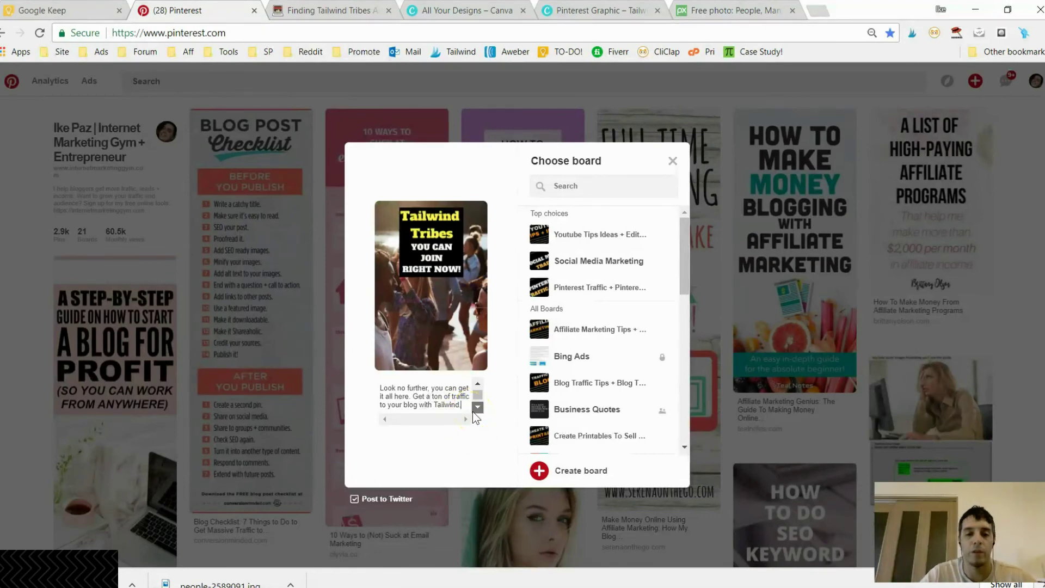
scroll(433, 396, down, 3)
scroll(432, 396, up, 2)
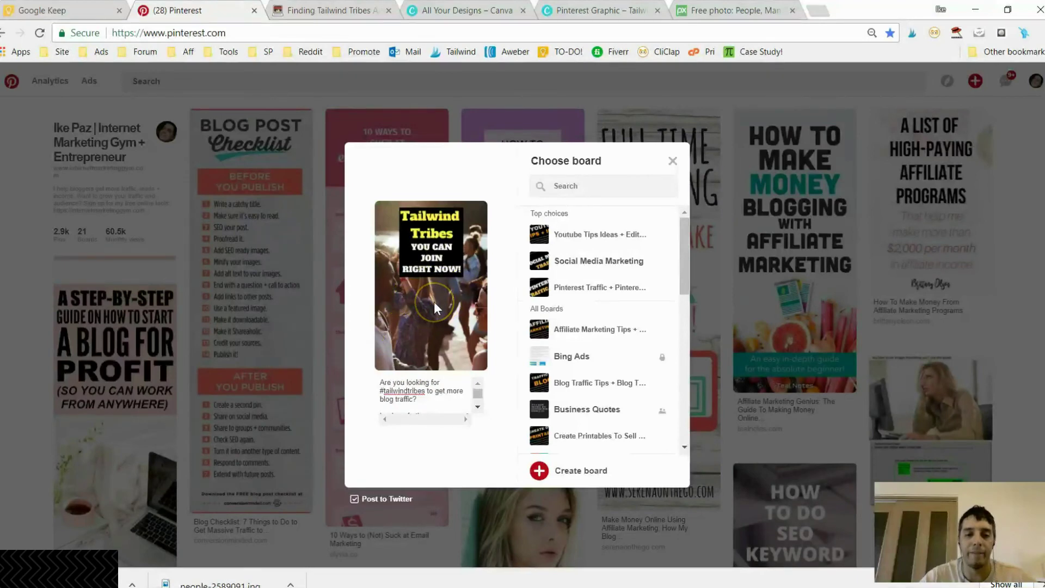
Save the pin to the Pinterest Traffic + Pinterest SEO board.
mouse_move(580, 332)
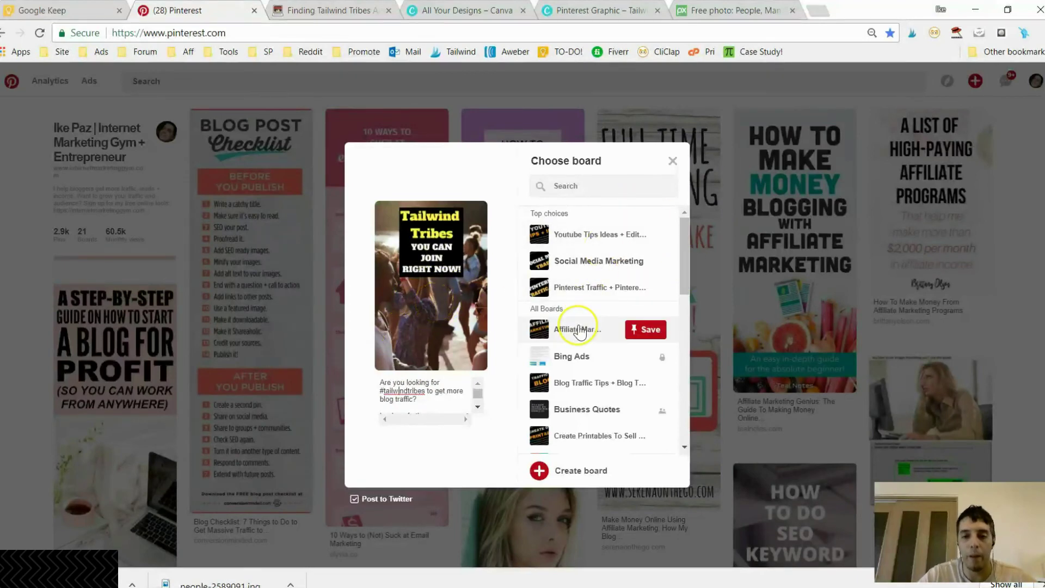
scroll(580, 332, down, 3)
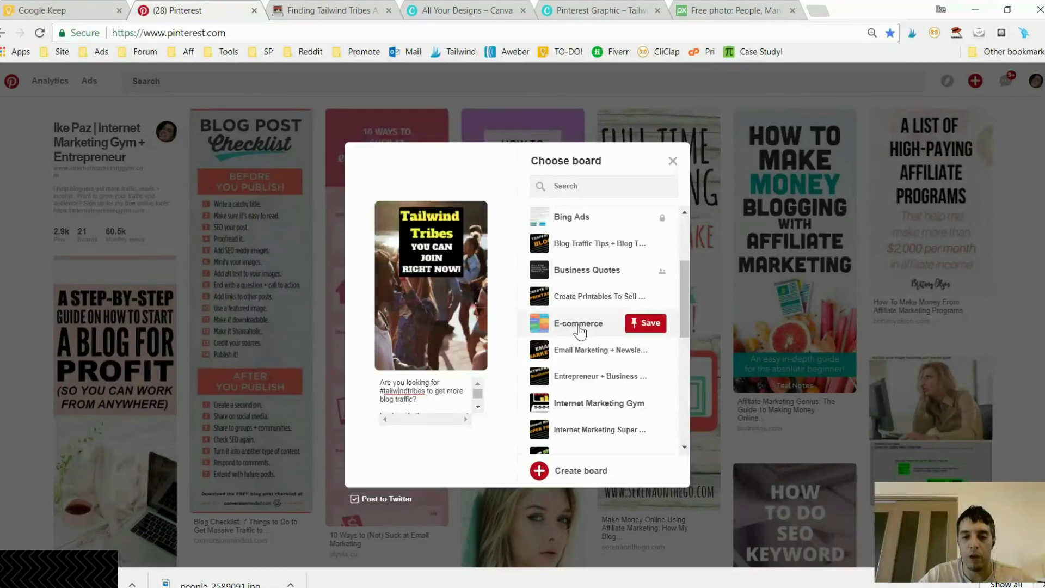
scroll(579, 331, down, 3)
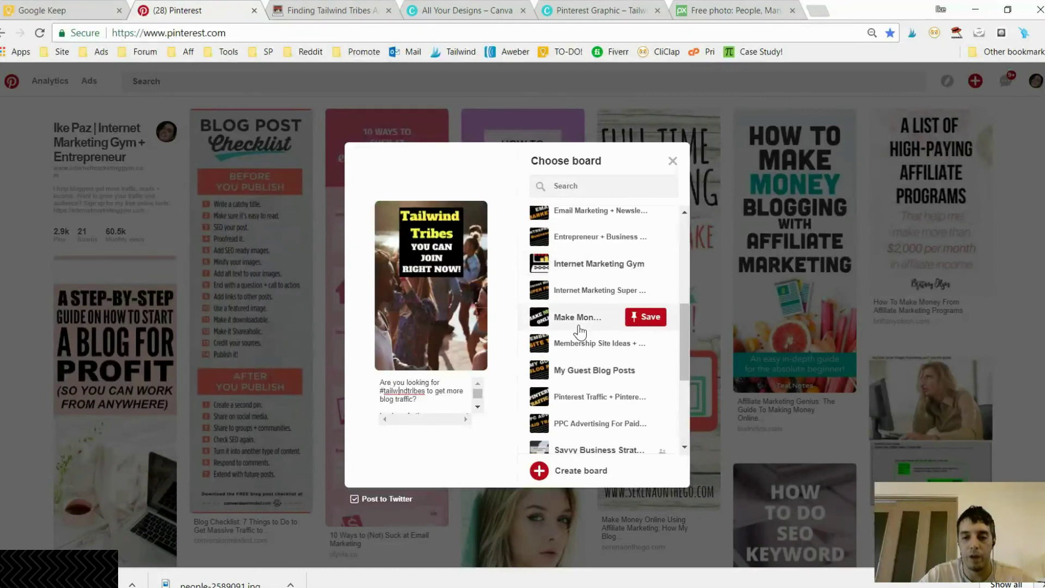
scroll(580, 331, down, 2)
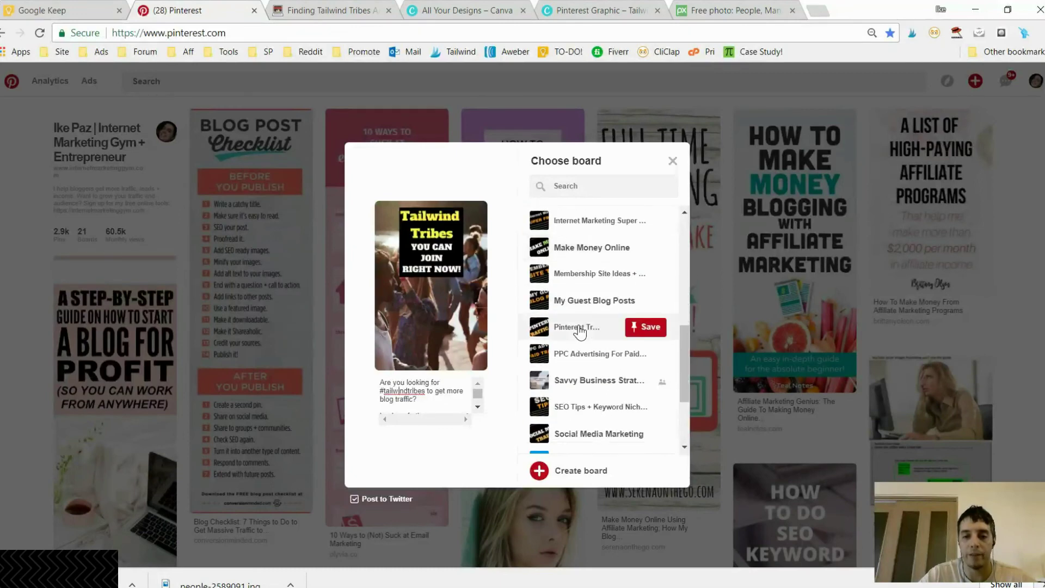
click(583, 334)
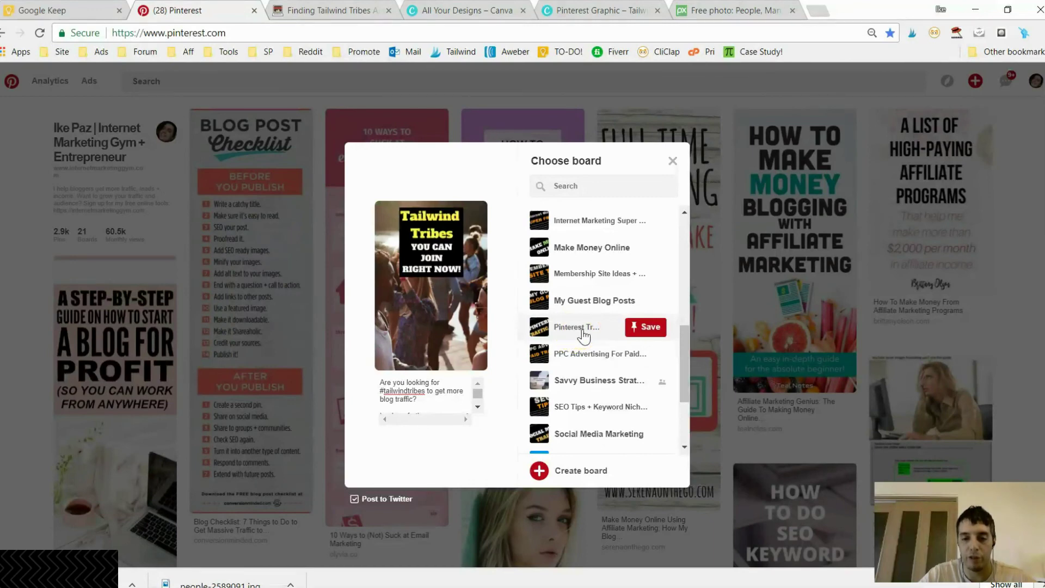
click(582, 333)
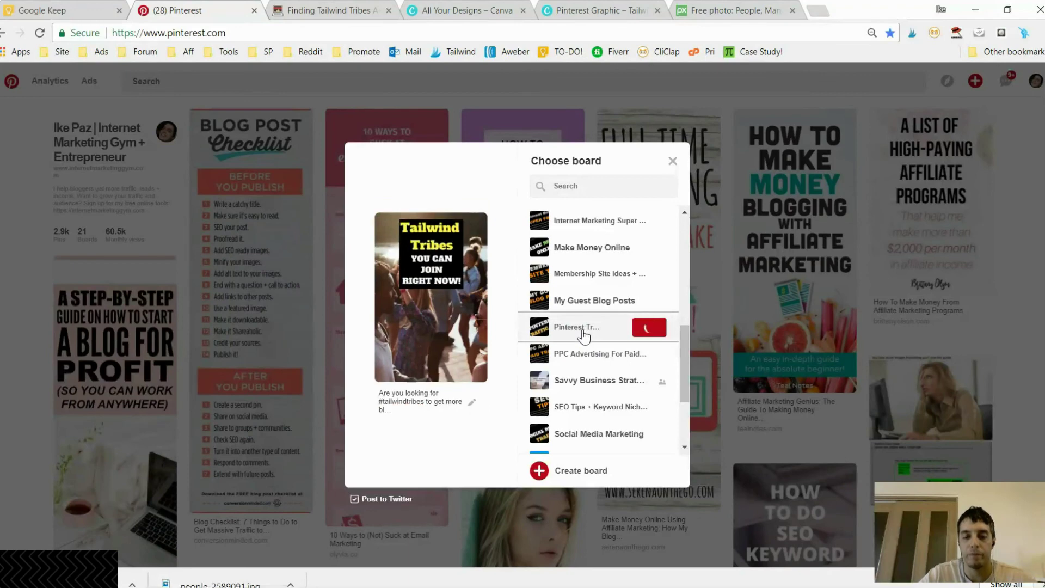
click(574, 365)
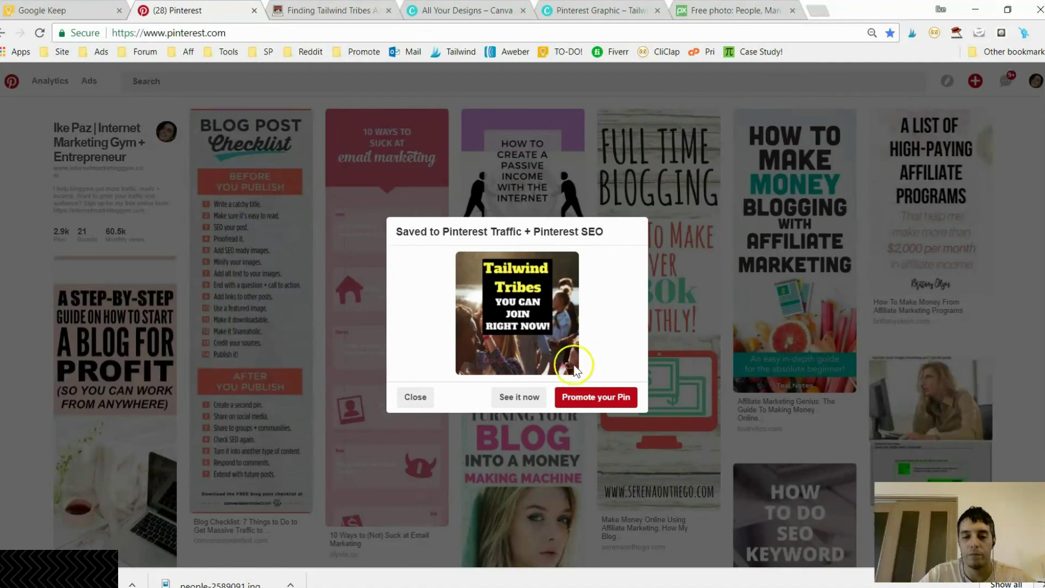
Open the newly saved pin's page and examine its article details and description.
click(518, 397)
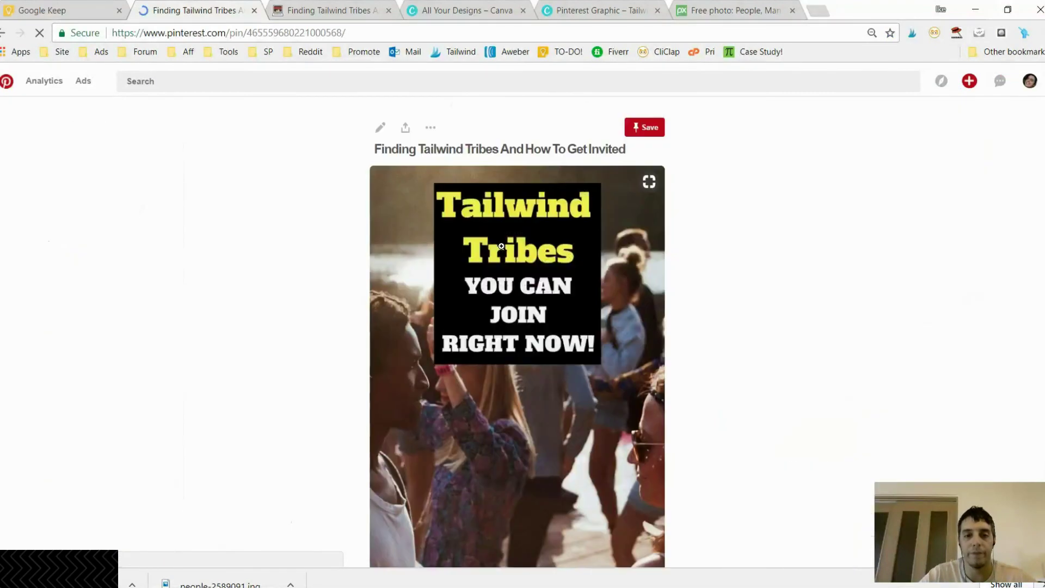
scroll(502, 246, down, 2)
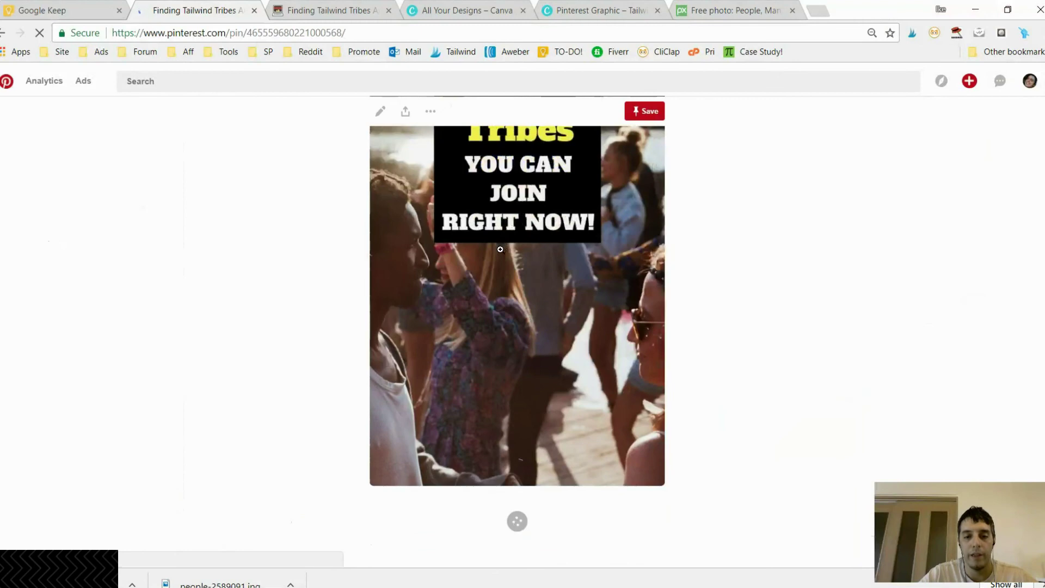
scroll(500, 249, up, 2)
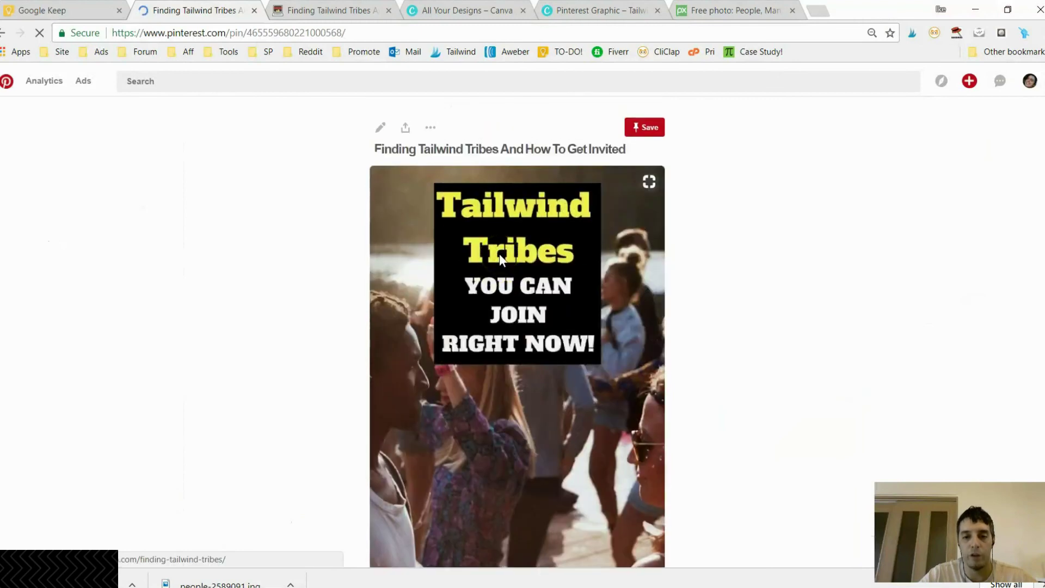
scroll(498, 254, down, 4)
click(497, 355)
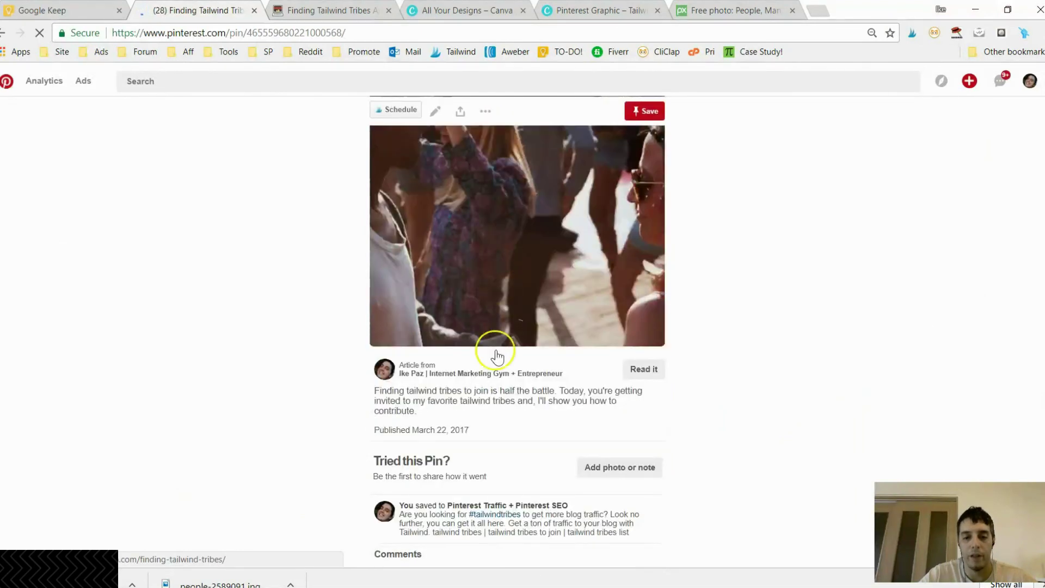
scroll(497, 473, down, 4)
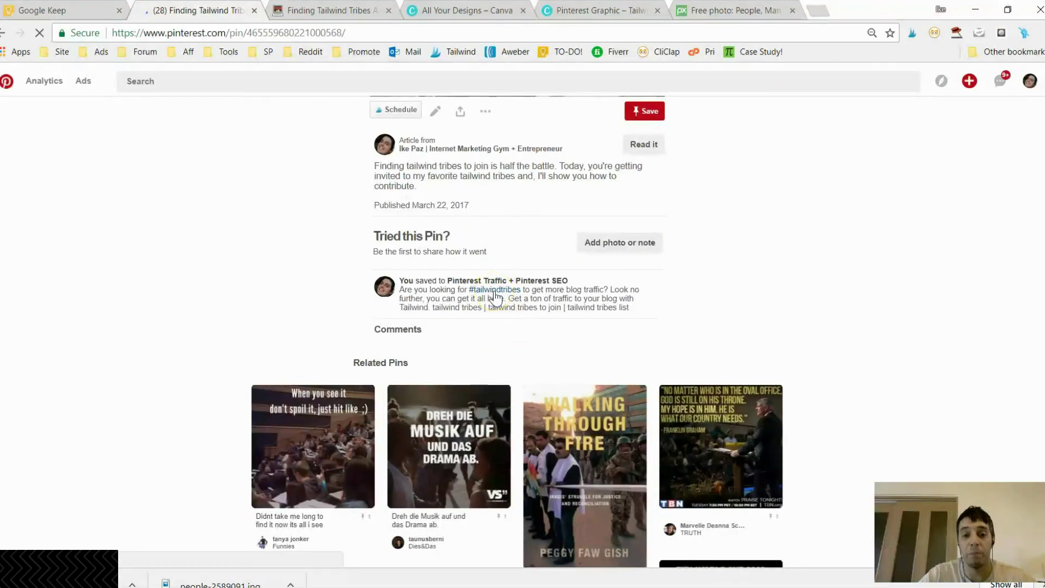
Follow the #tailwindtribes hashtag in the pin's description and browse the pins listed under it.
click(495, 293)
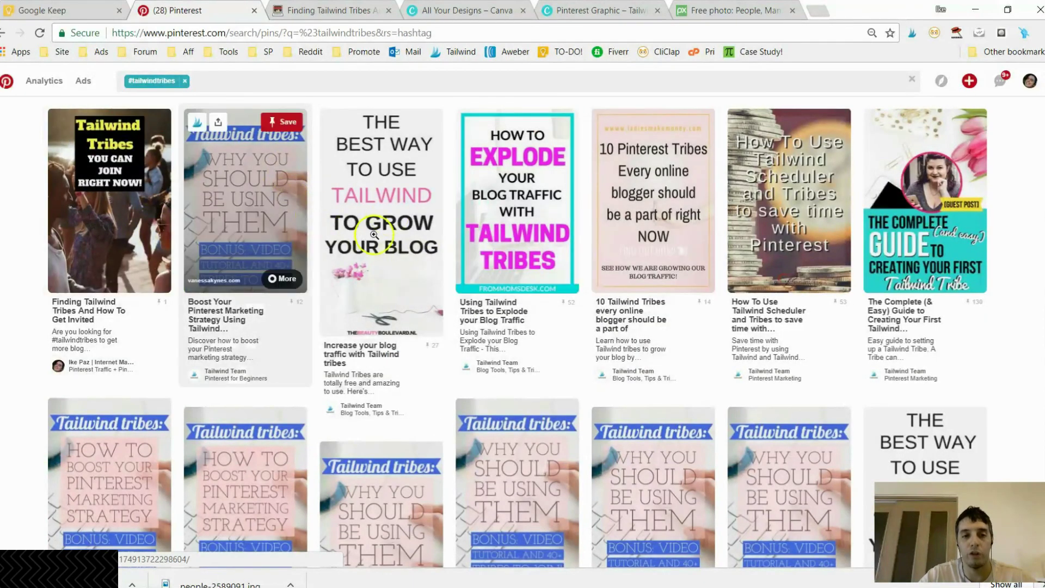
scroll(587, 353, down, 8)
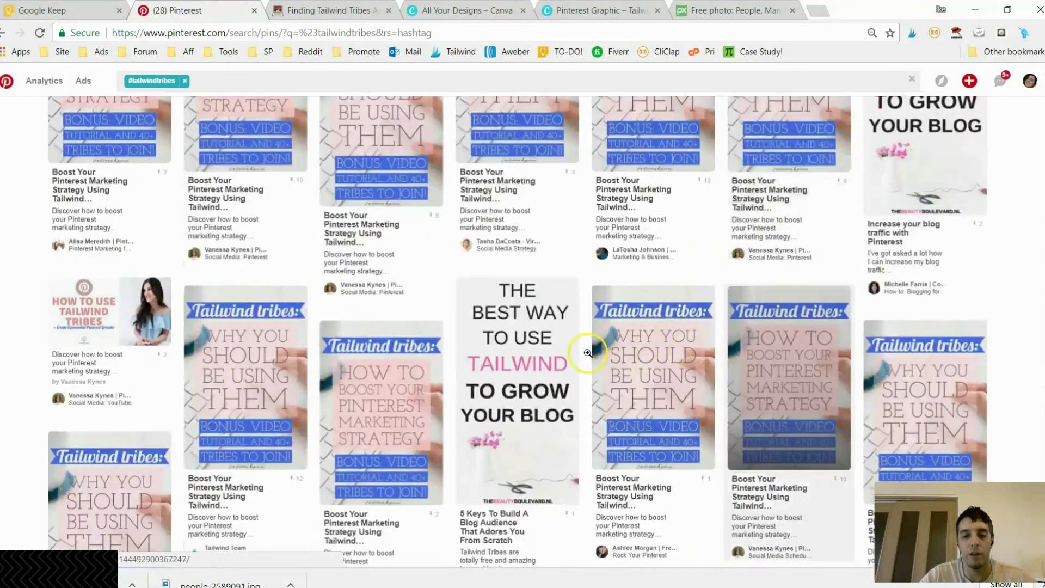
scroll(587, 353, down, 5)
scroll(587, 353, up, 10)
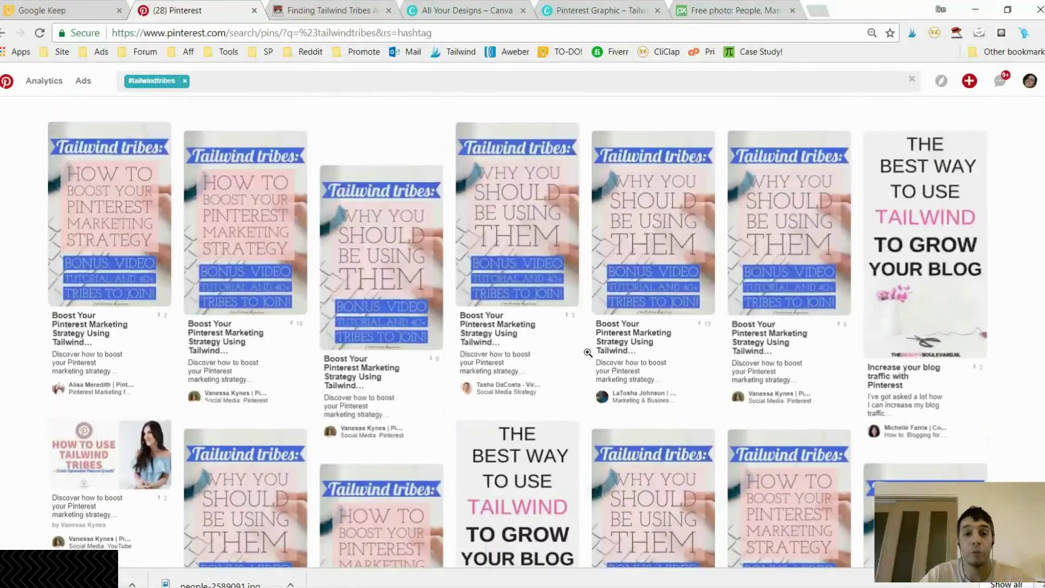
scroll(588, 353, up, 5)
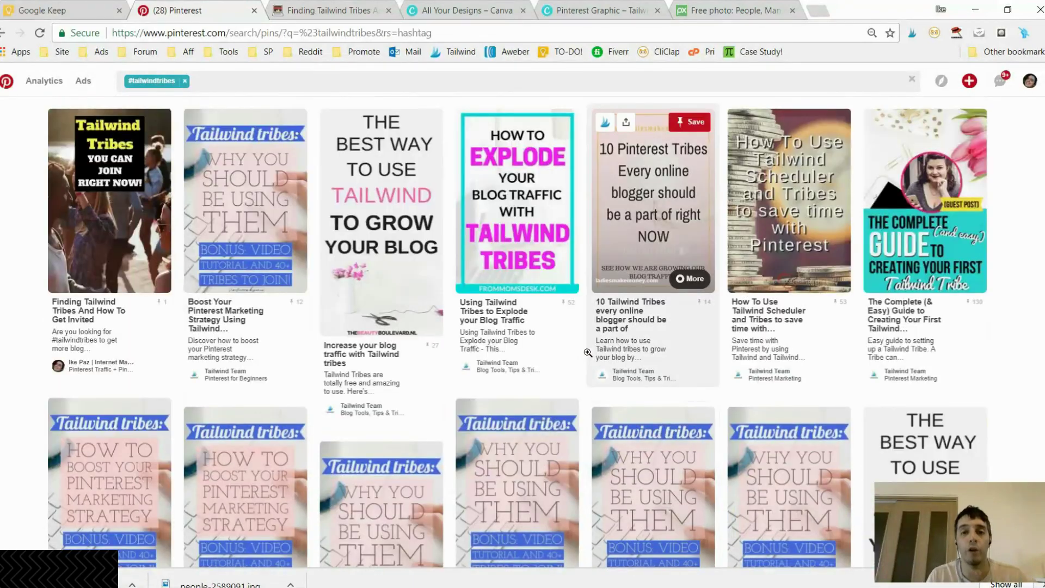